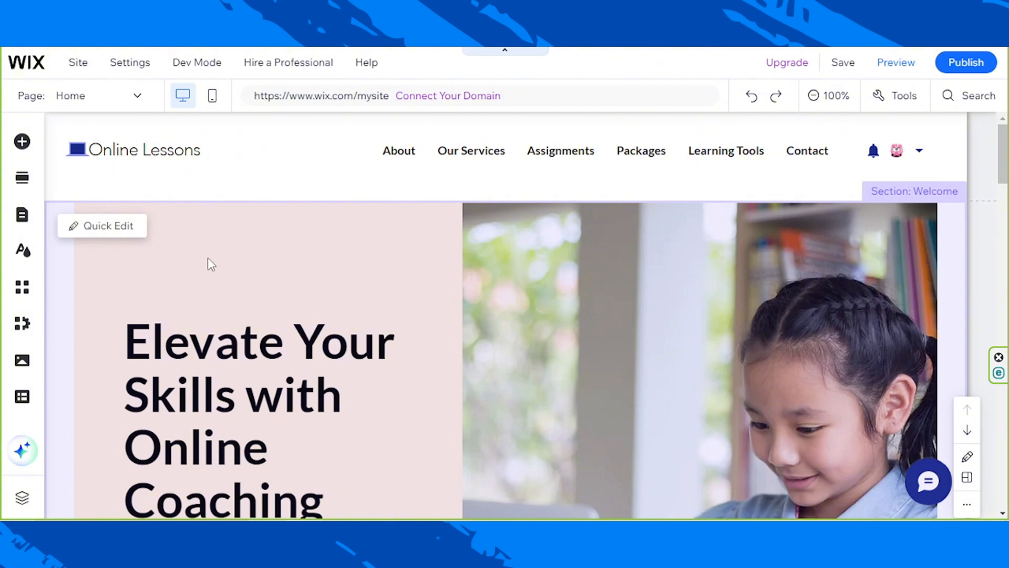
- Open the site design's color theme settings and look through the base and accent colors
scroll(656, 377, down, 15)
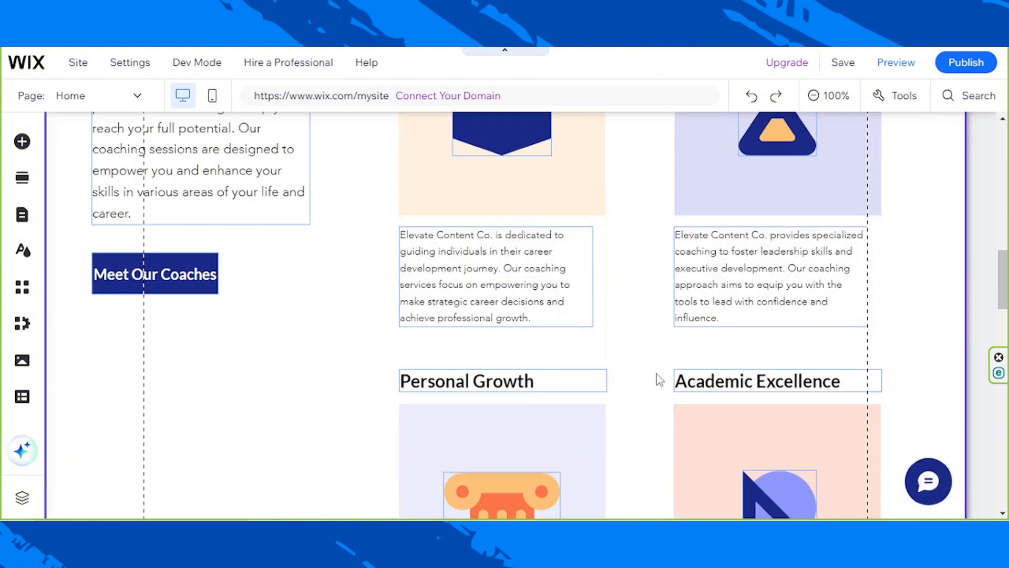
scroll(659, 379, up, 15)
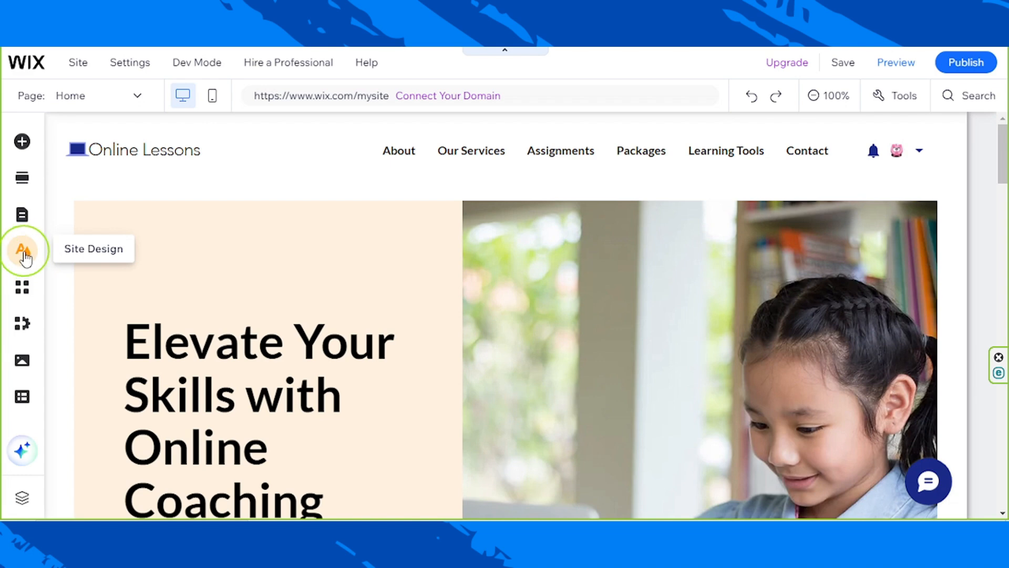
click(24, 251)
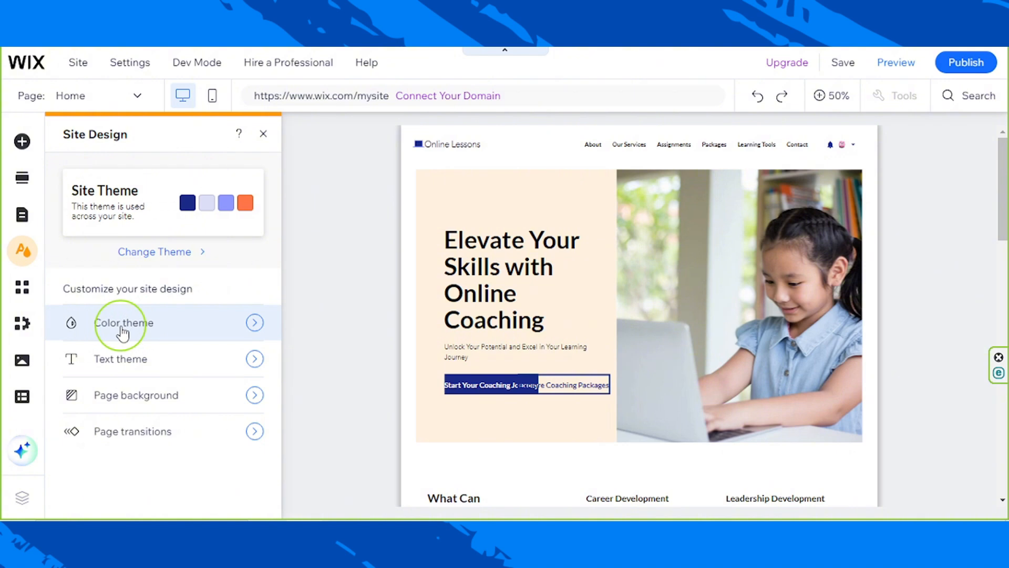
click(123, 328)
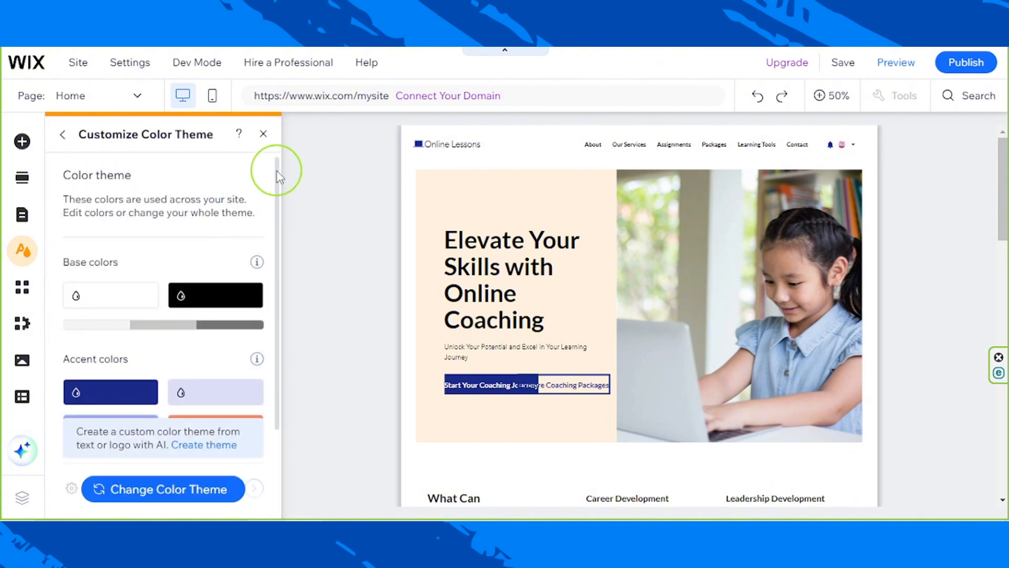
drag(279, 176, 266, 282)
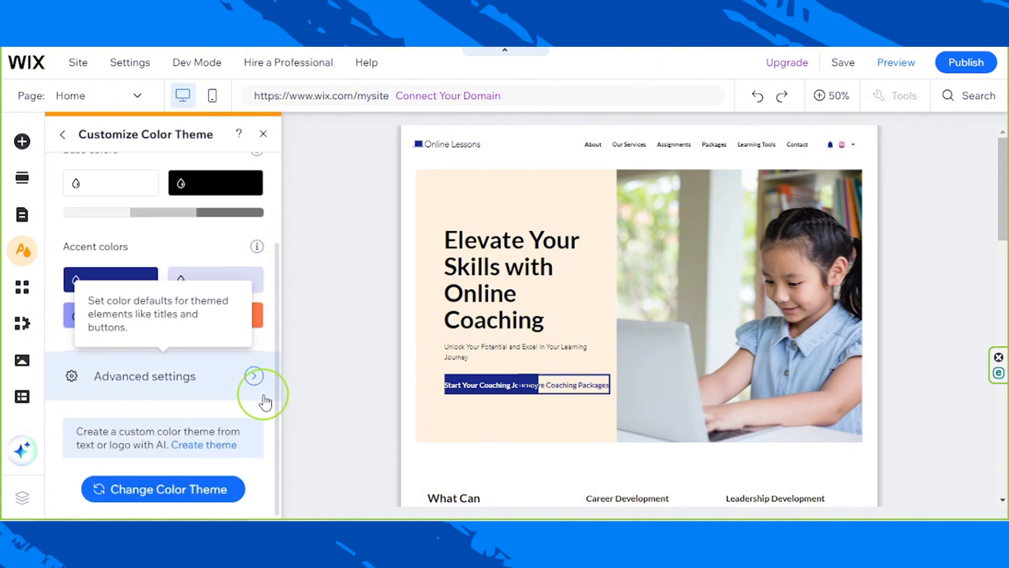
drag(263, 395, 285, 225)
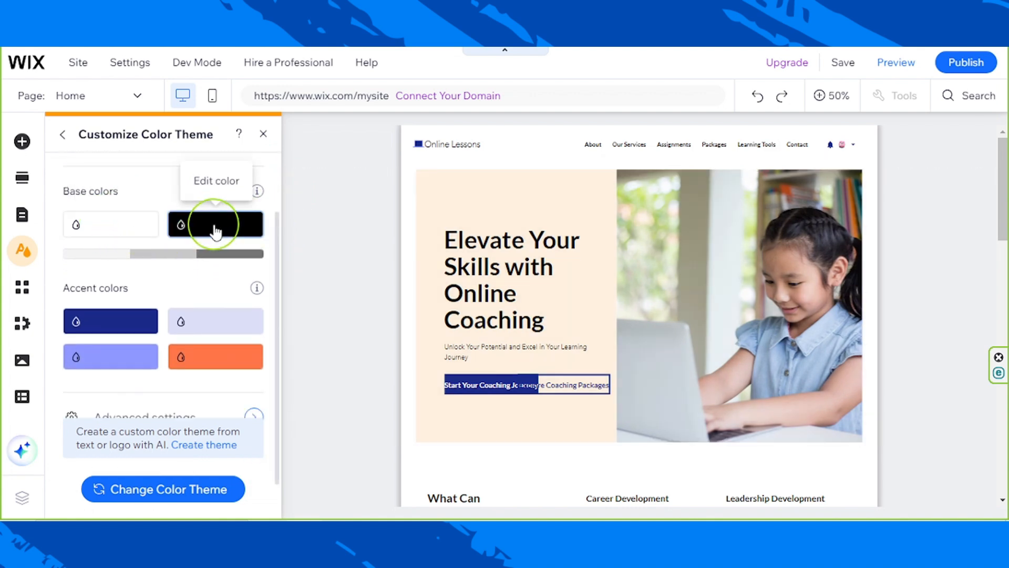
scroll(260, 333, up, 2)
scroll(191, 260, down, 3)
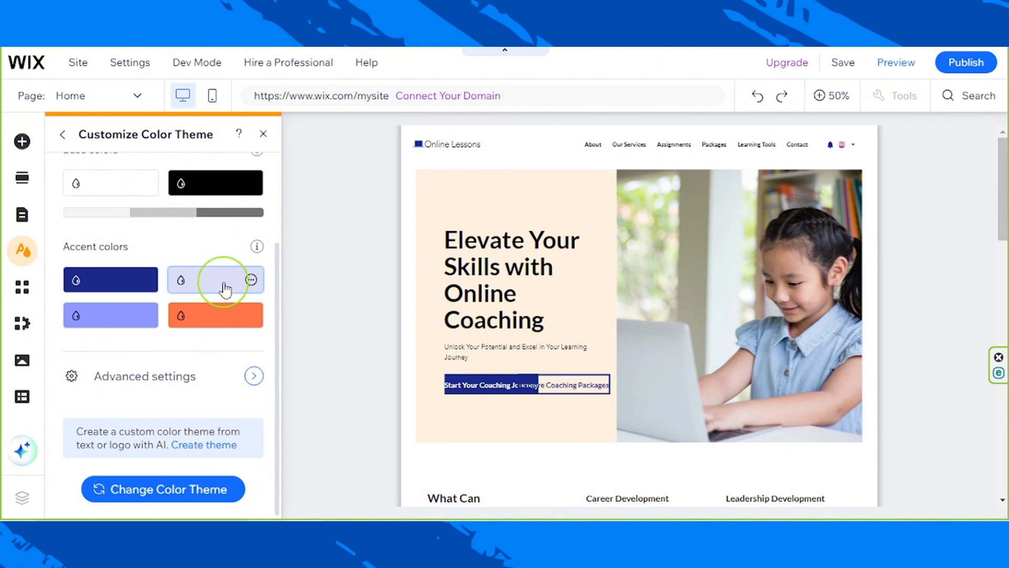
- Set the dark blue accent color of the color theme to #E29B9B and return to the site design overview
click(121, 284)
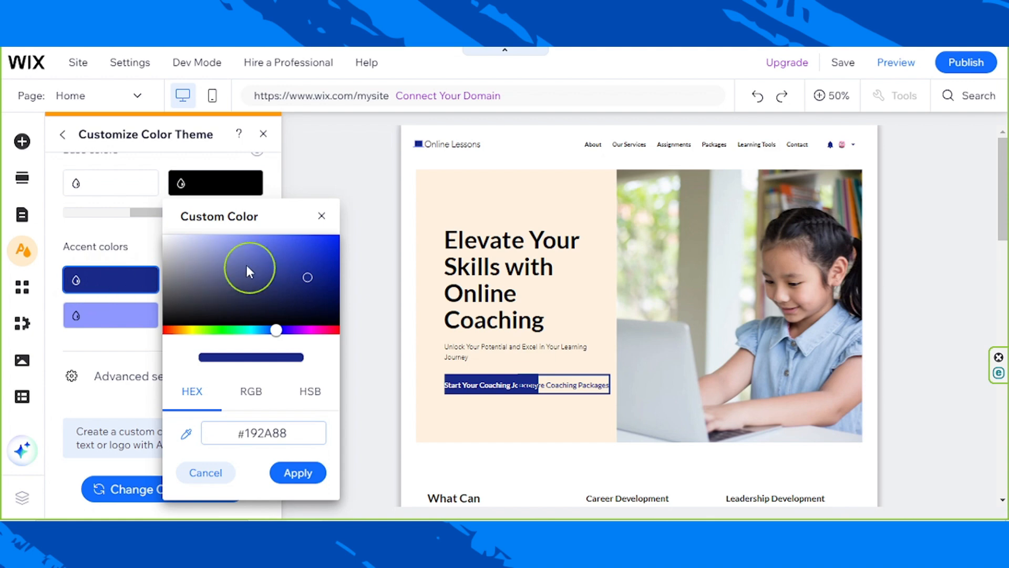
click(218, 245)
click(292, 329)
drag(292, 329, 354, 327)
click(271, 425)
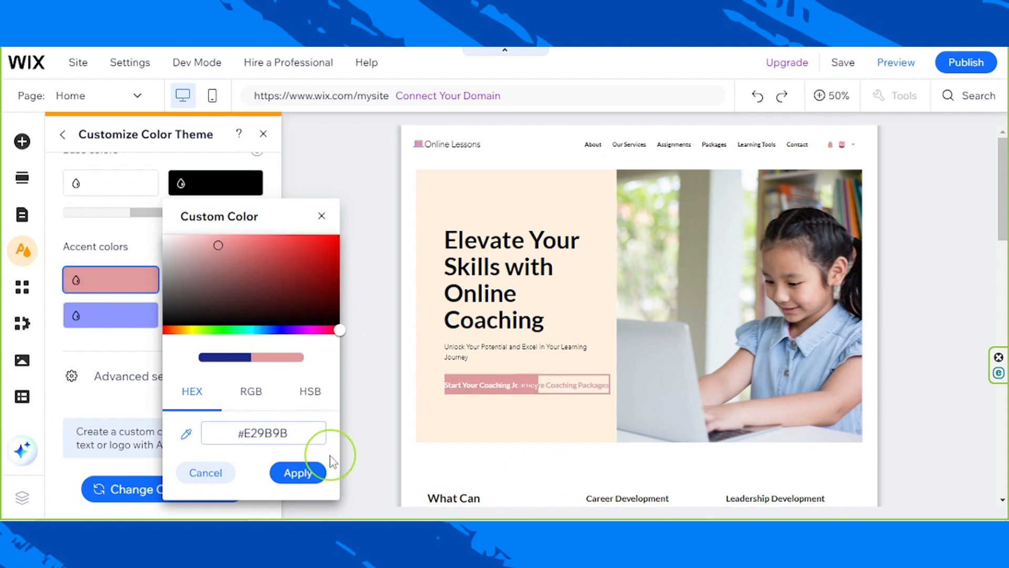
click(315, 473)
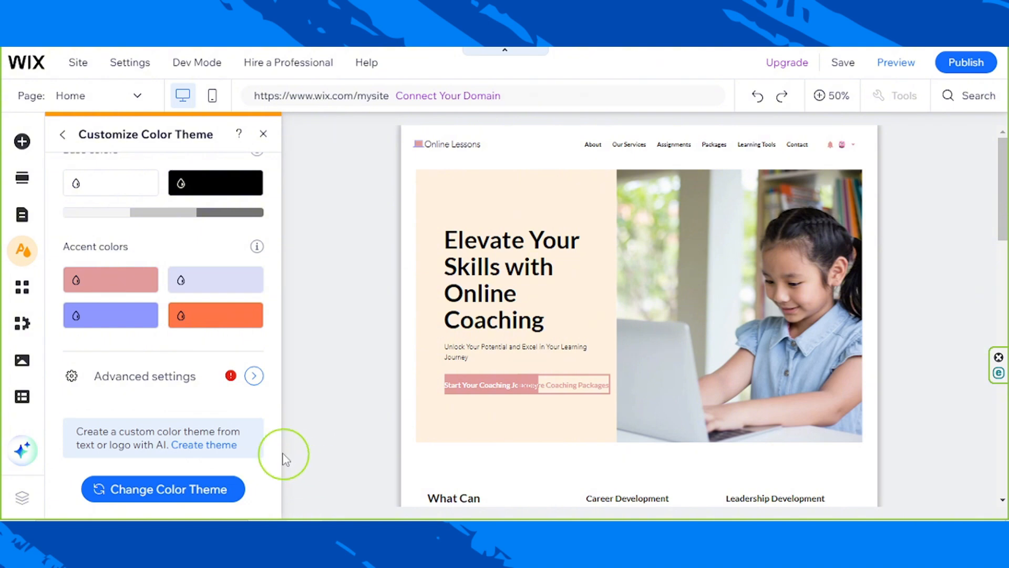
scroll(156, 292, up, 3)
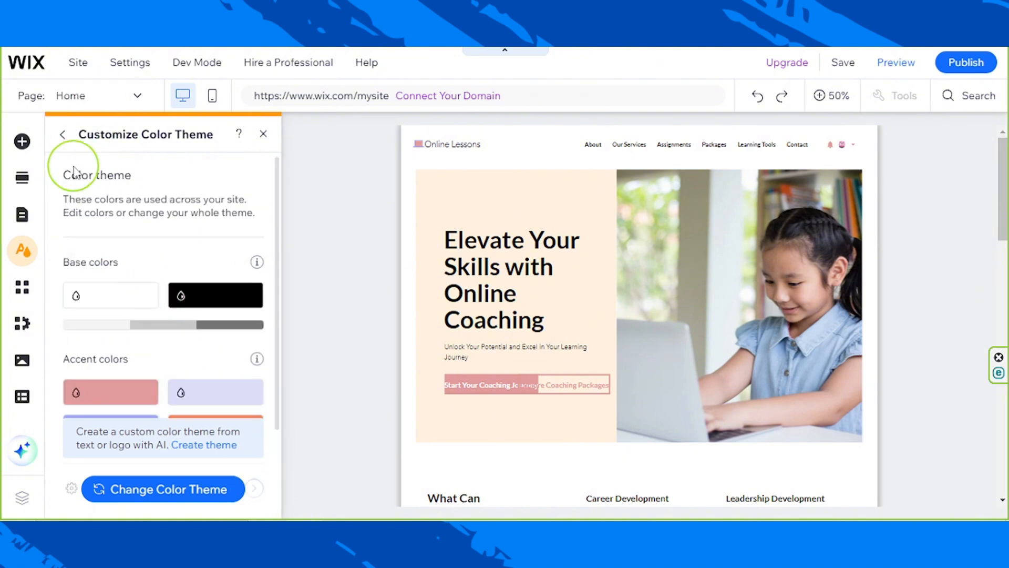
click(62, 138)
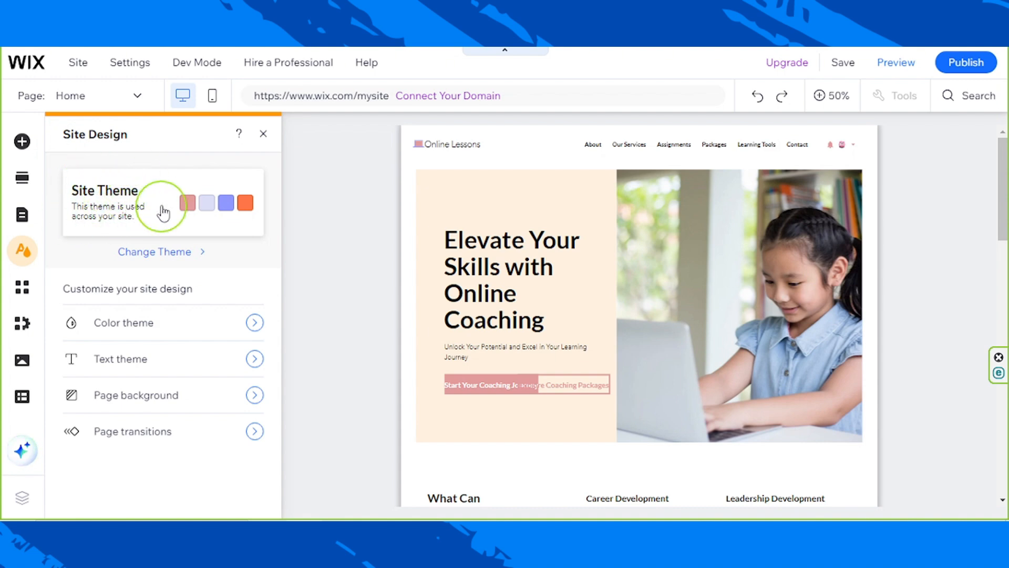
- Change the site theme to the featured theme Nostalgic
click(112, 201)
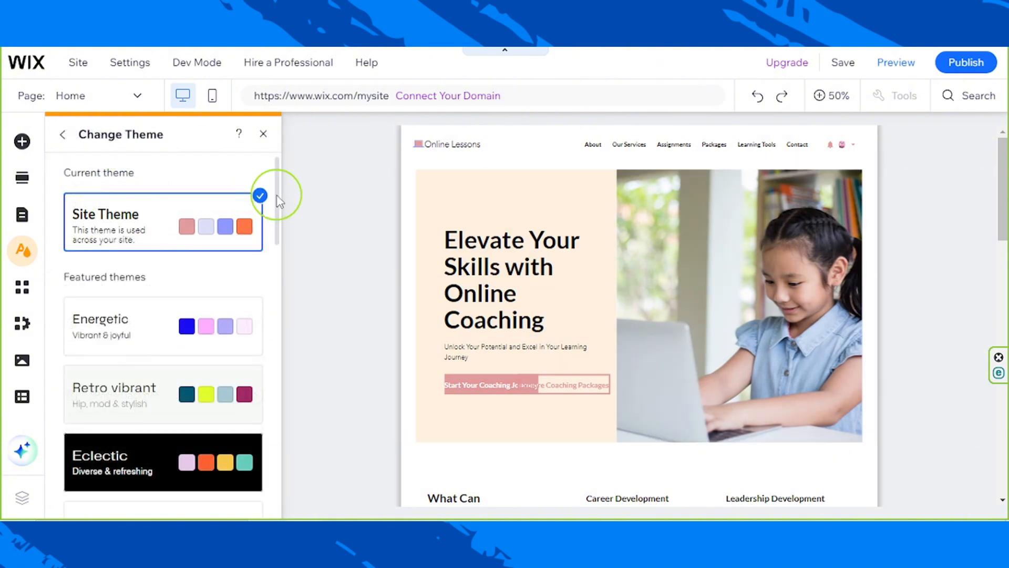
drag(276, 201, 279, 256)
click(170, 316)
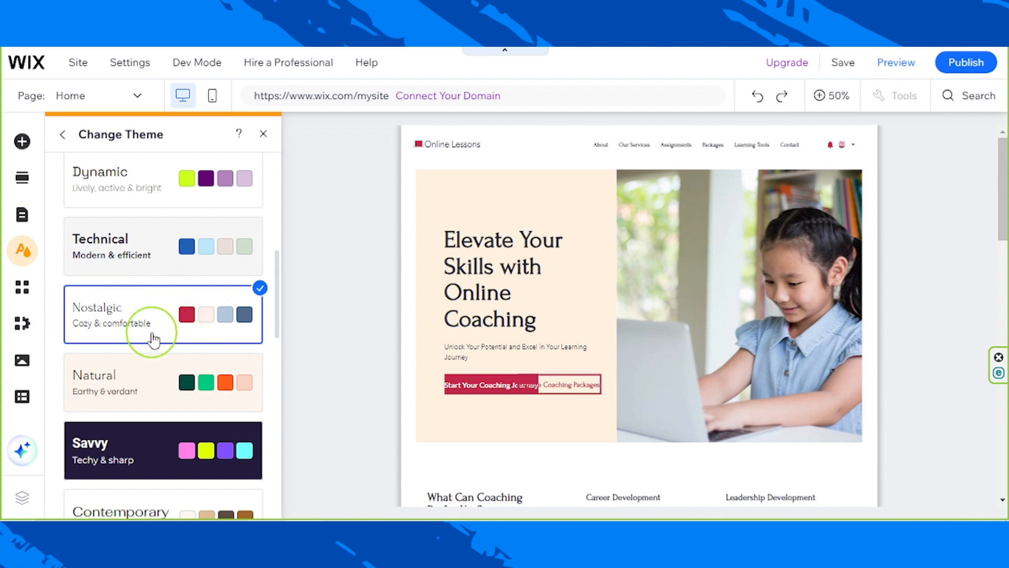
- Examine how the Nostalgic theme looks across the whole home page down to the footer, and return to the site design overview
scroll(152, 337, up, 5)
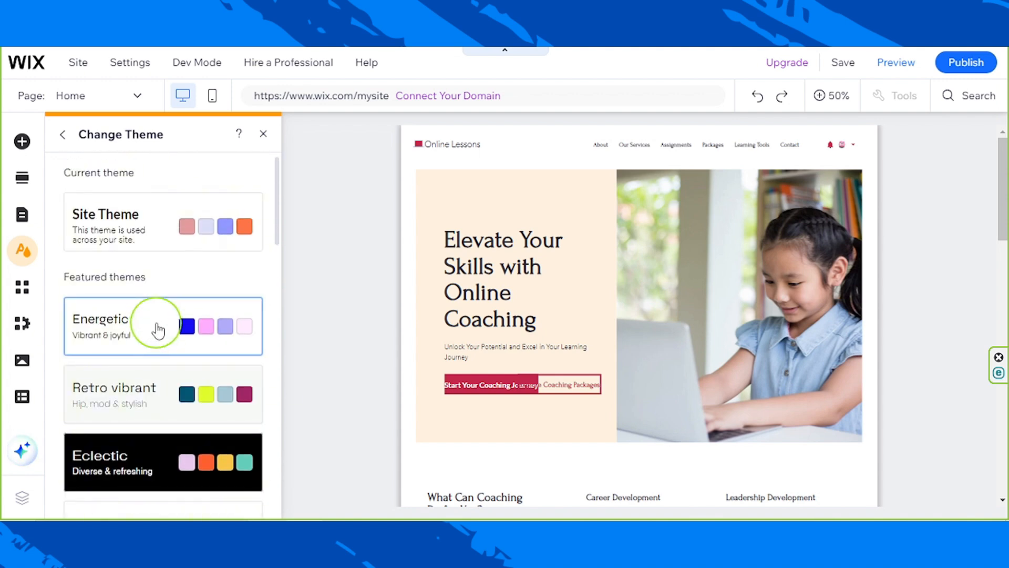
scroll(579, 249, down, 10)
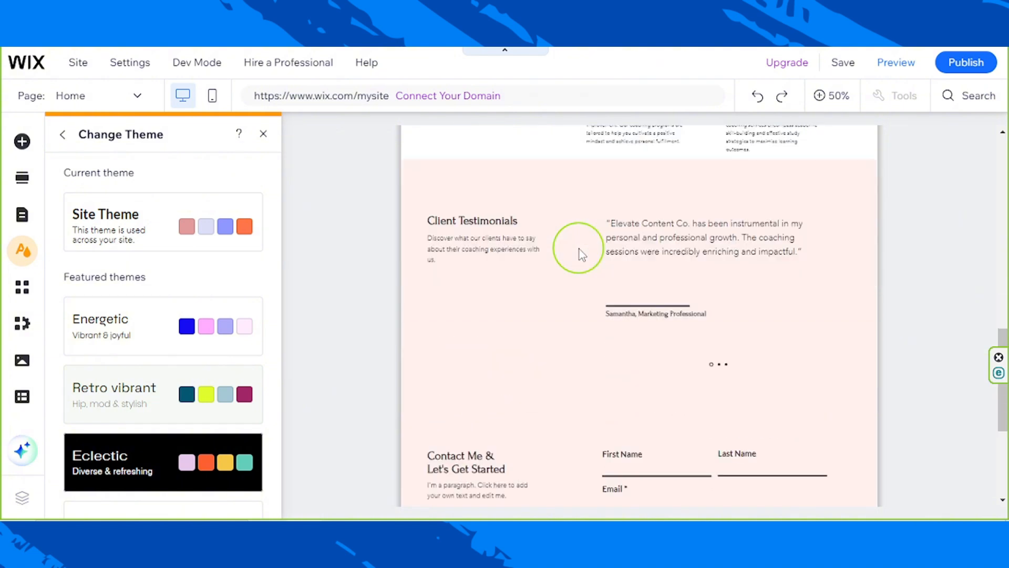
scroll(579, 249, down, 3)
scroll(580, 252, up, 6)
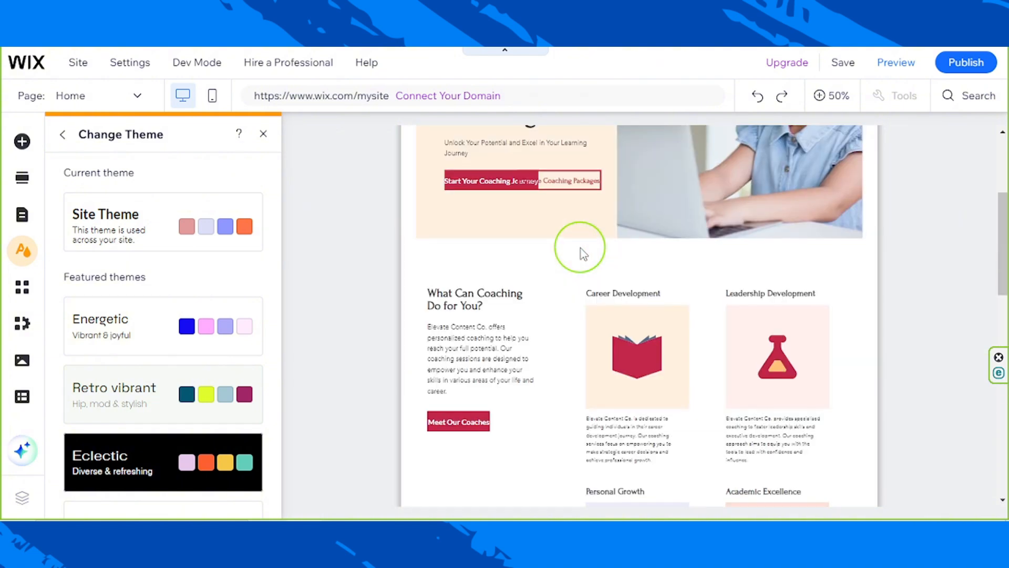
scroll(584, 254, up, 4)
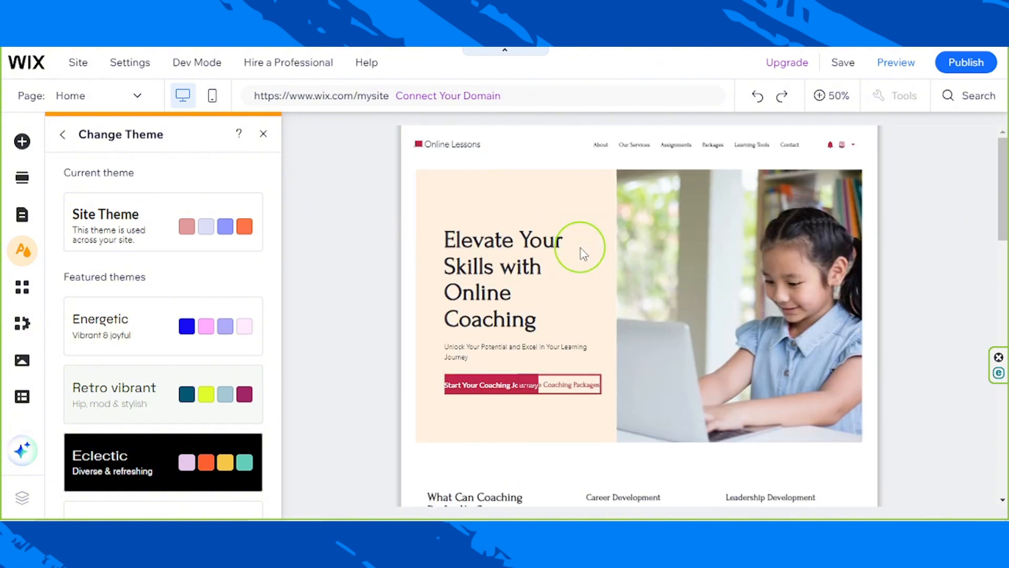
scroll(583, 255, down, 10)
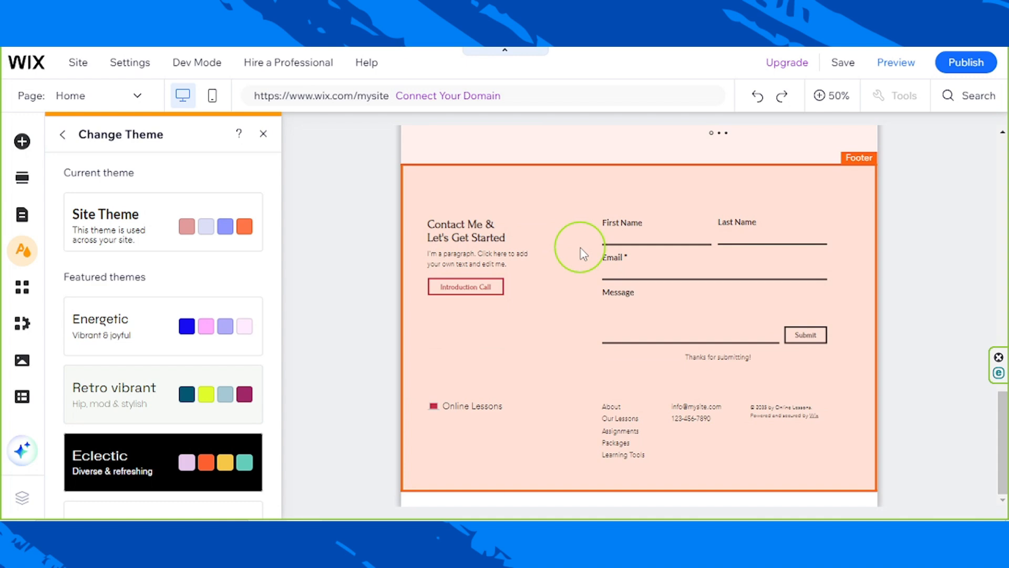
scroll(580, 255, up, 10)
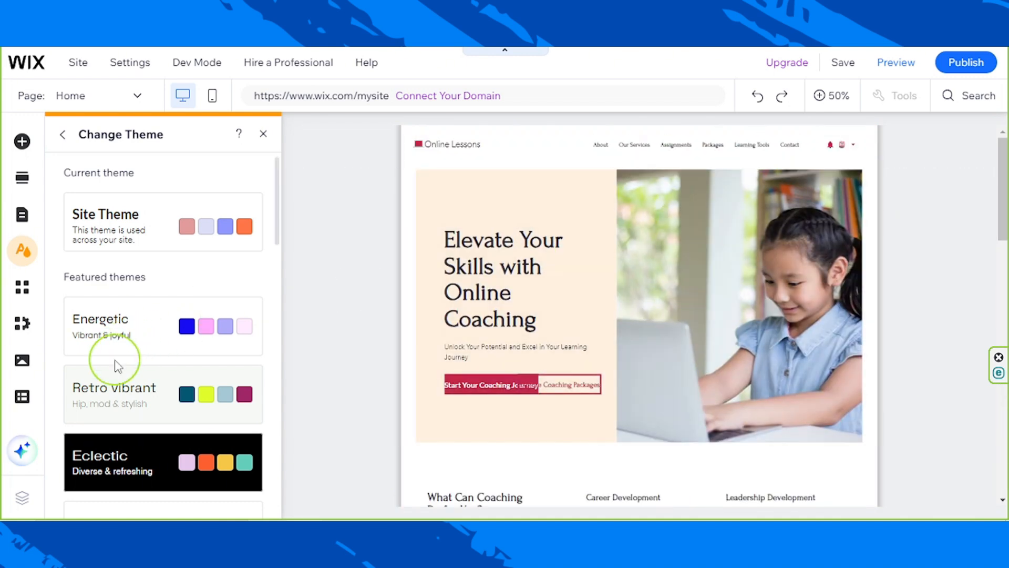
scroll(116, 366, down, 3)
scroll(111, 357, down, 2)
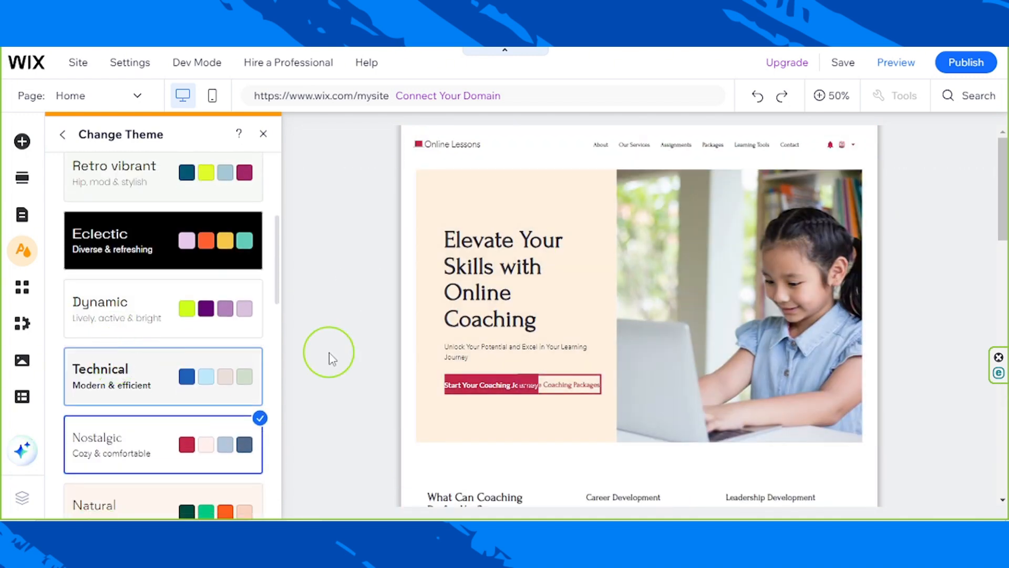
scroll(608, 371, down, 5)
scroll(608, 371, down, 3)
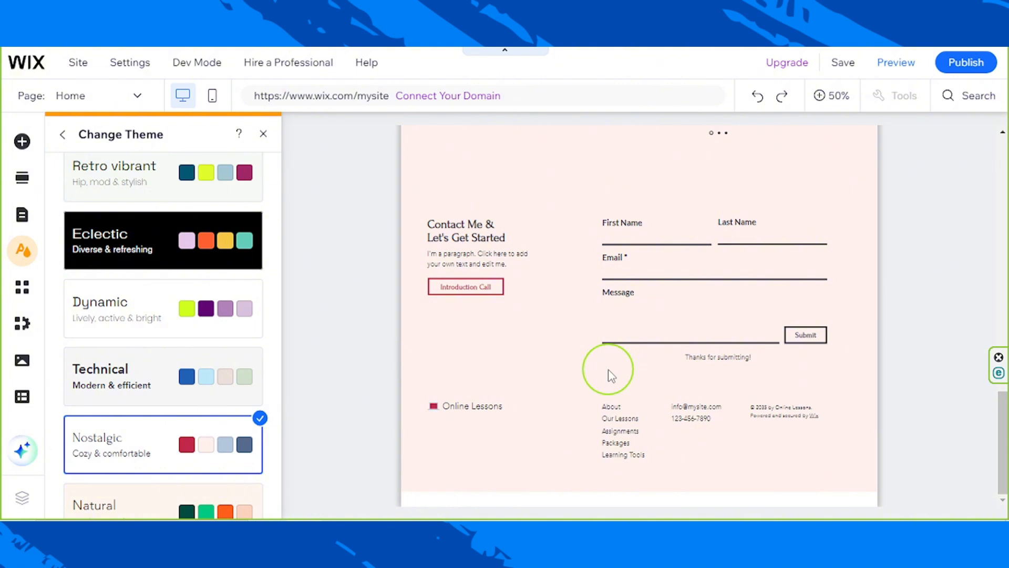
scroll(610, 375, up, 10)
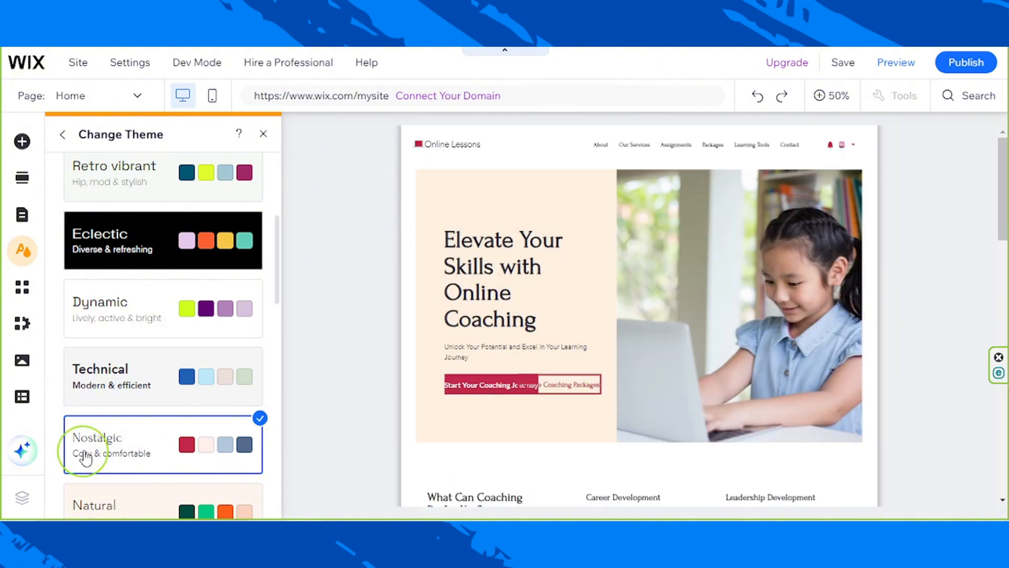
click(64, 139)
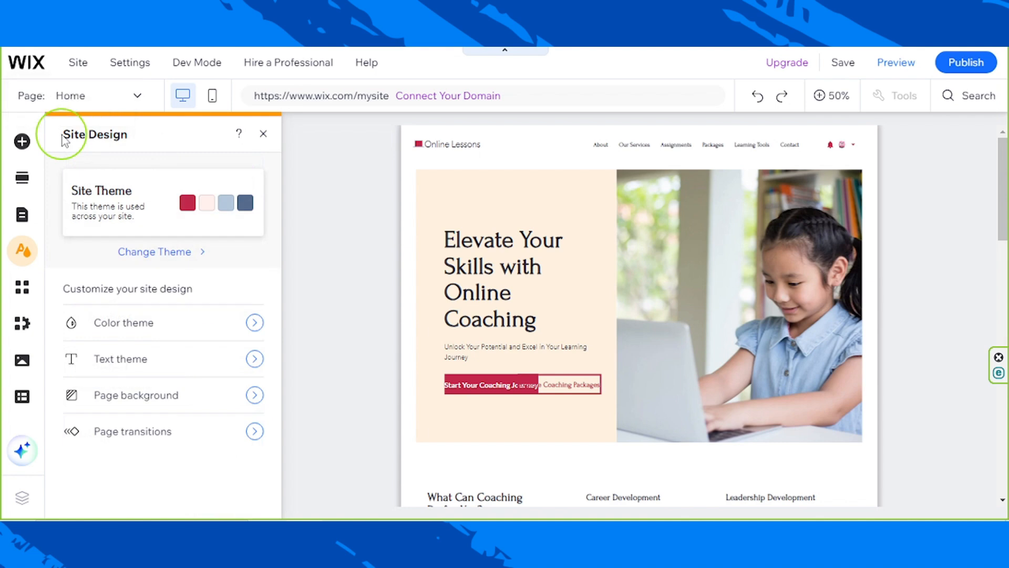
- Open the text theme customization and browse the fonts available for headings
click(130, 363)
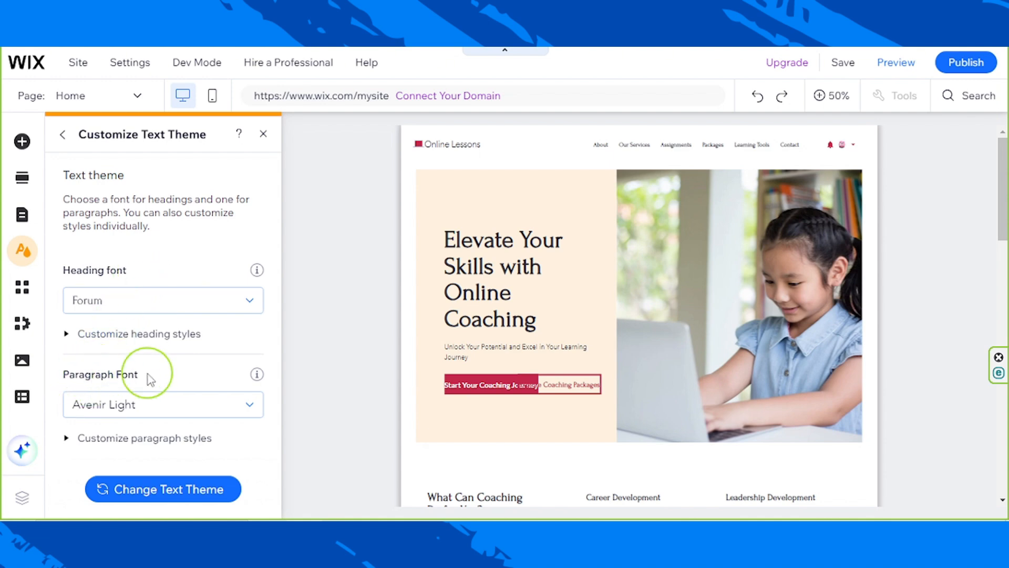
click(130, 298)
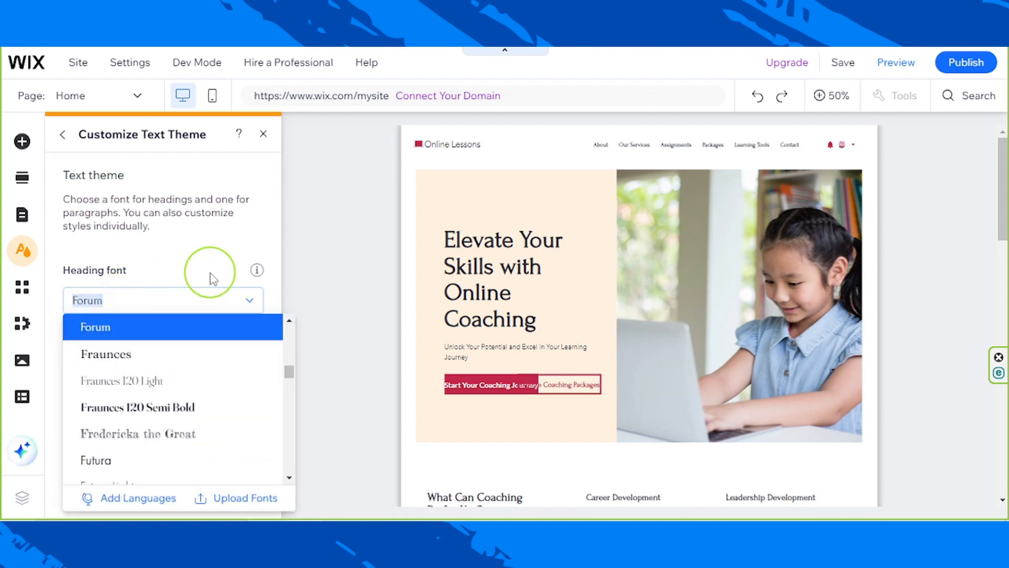
scroll(198, 349, down, 5)
click(182, 261)
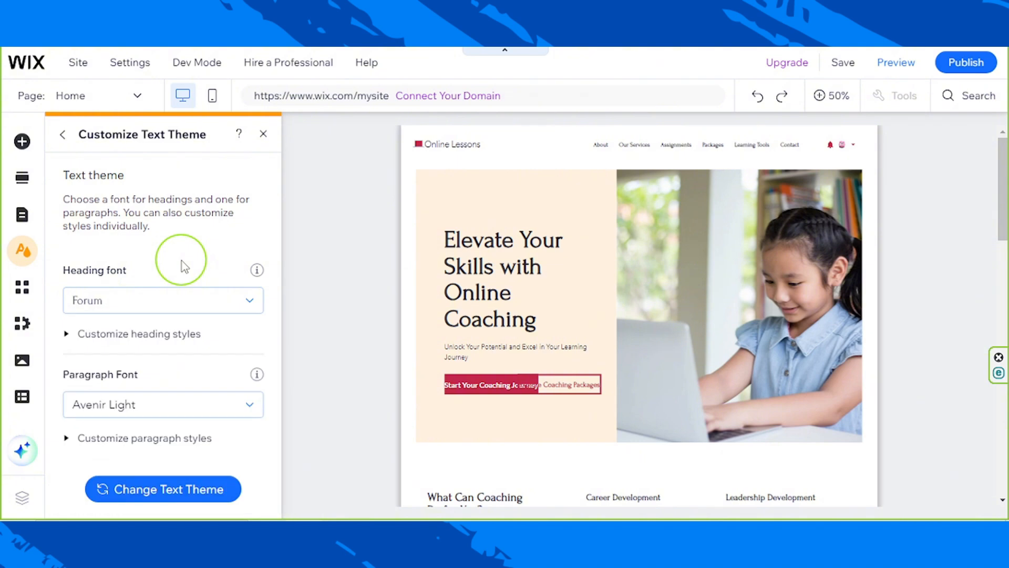
- Try the featured text themes Syne and Space Grotesk on the site
click(164, 490)
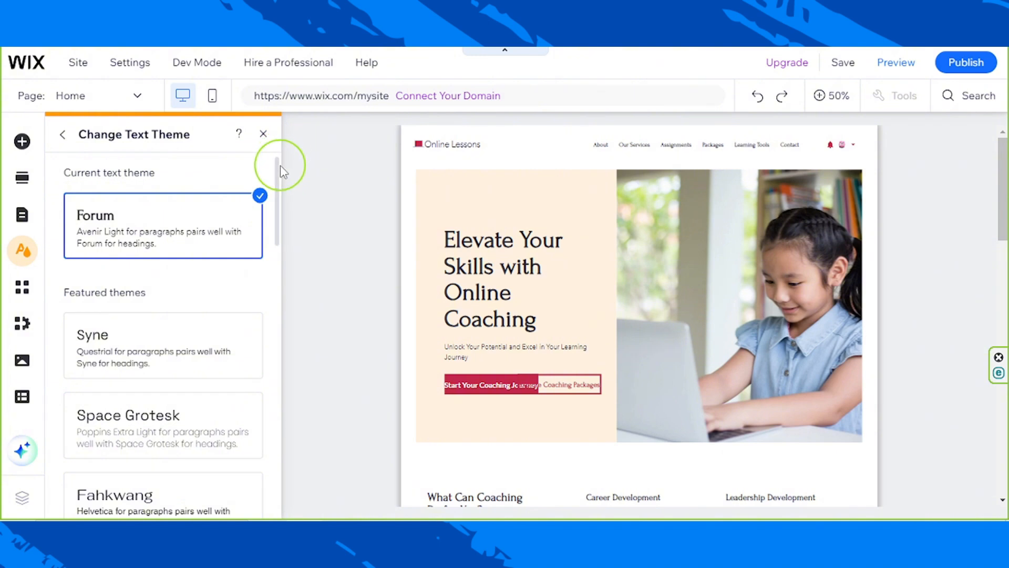
drag(277, 197, 272, 226)
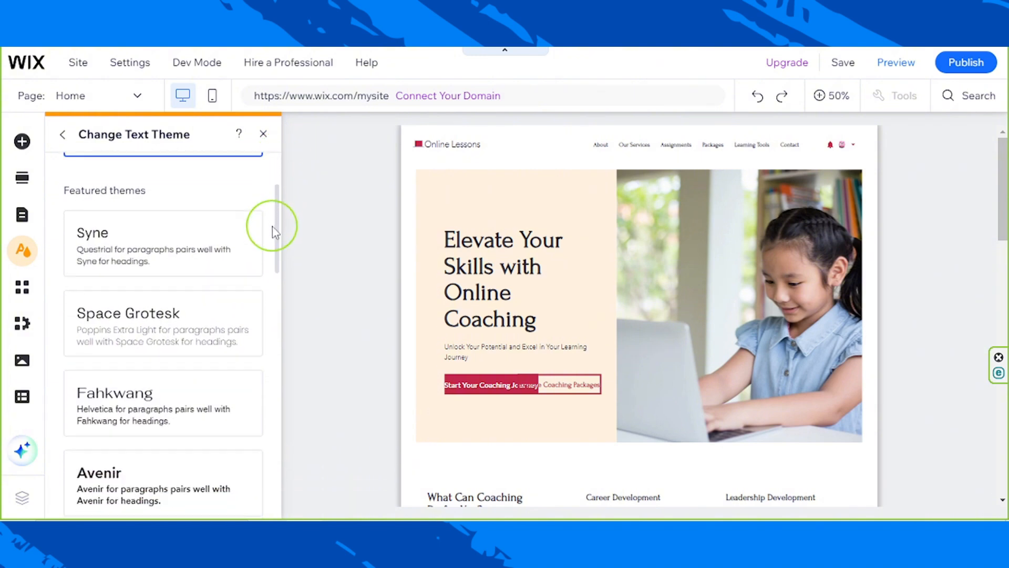
click(201, 235)
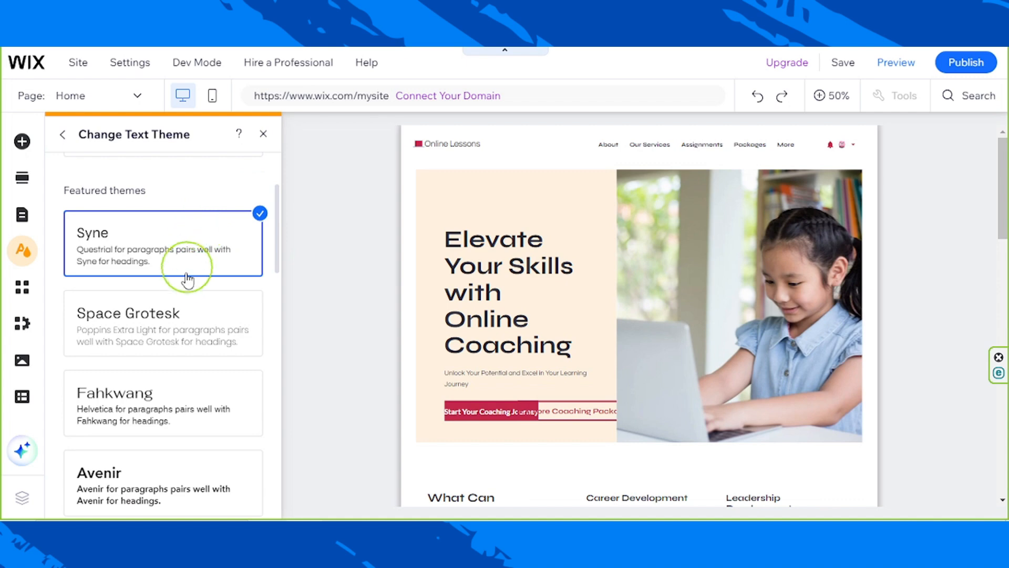
click(172, 331)
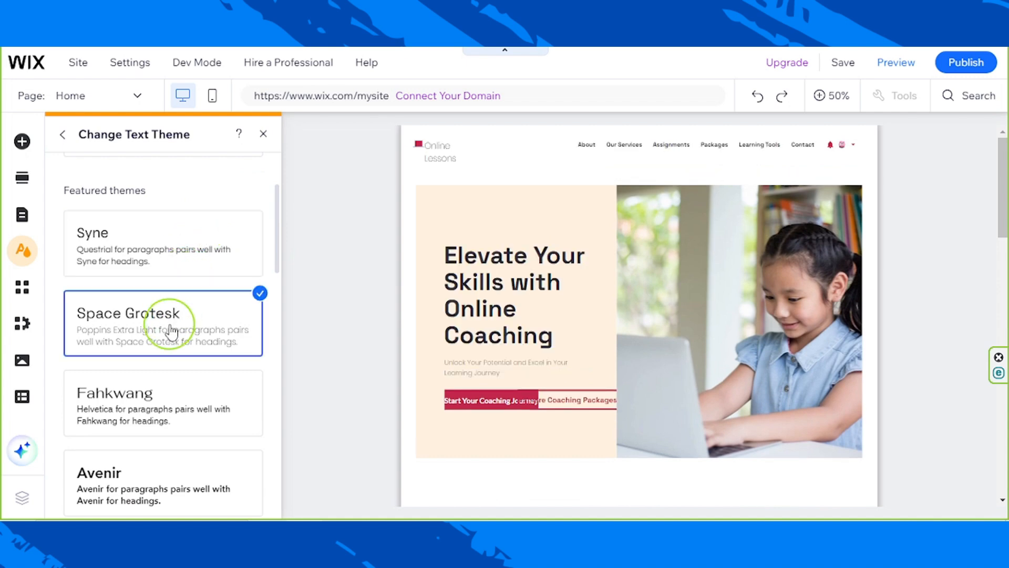
- Apply the Forum text theme with Avenir Light paragraphs and check it on the home page down to the footer
scroll(171, 331, down, 3)
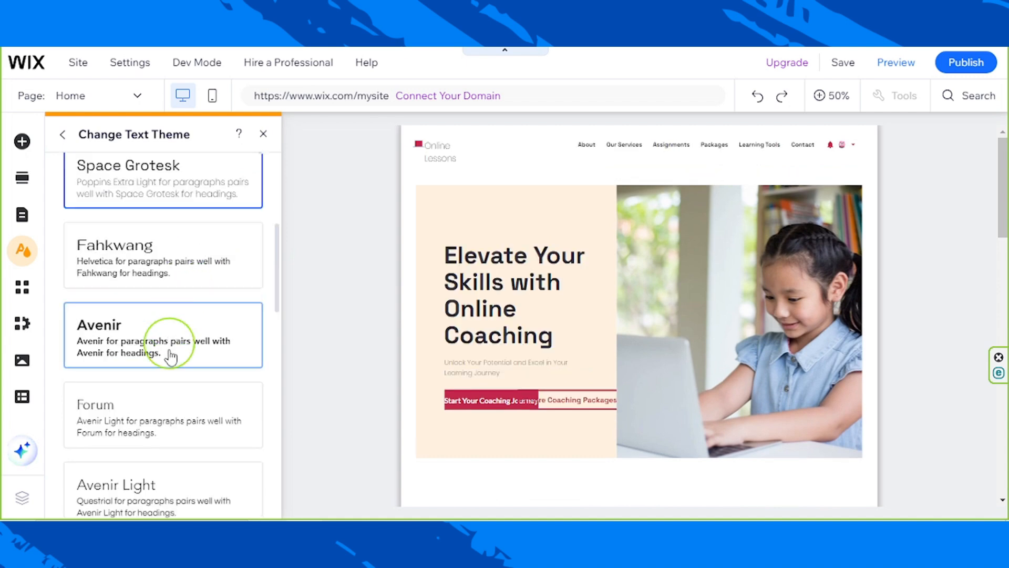
click(164, 410)
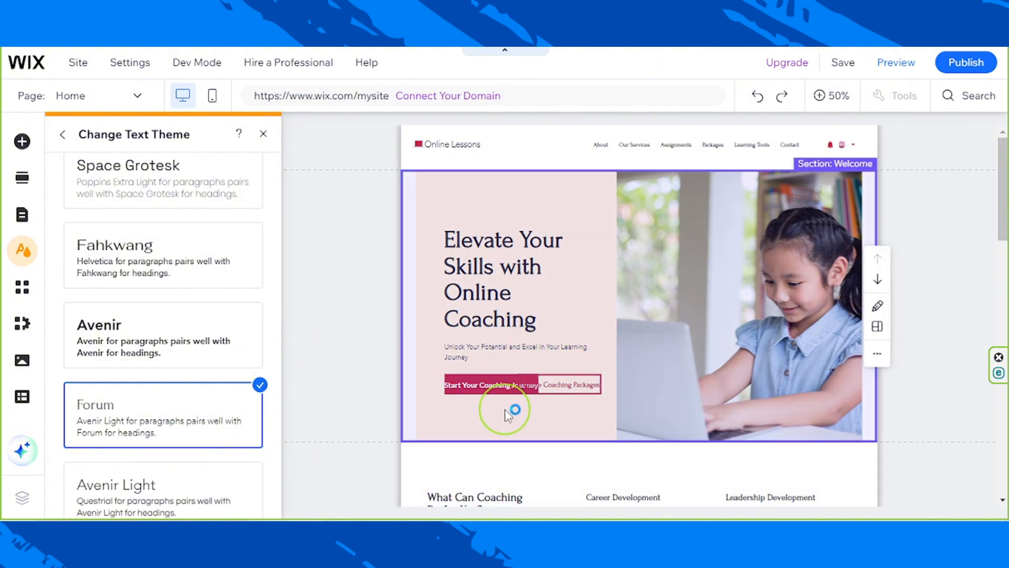
scroll(547, 342, down, 10)
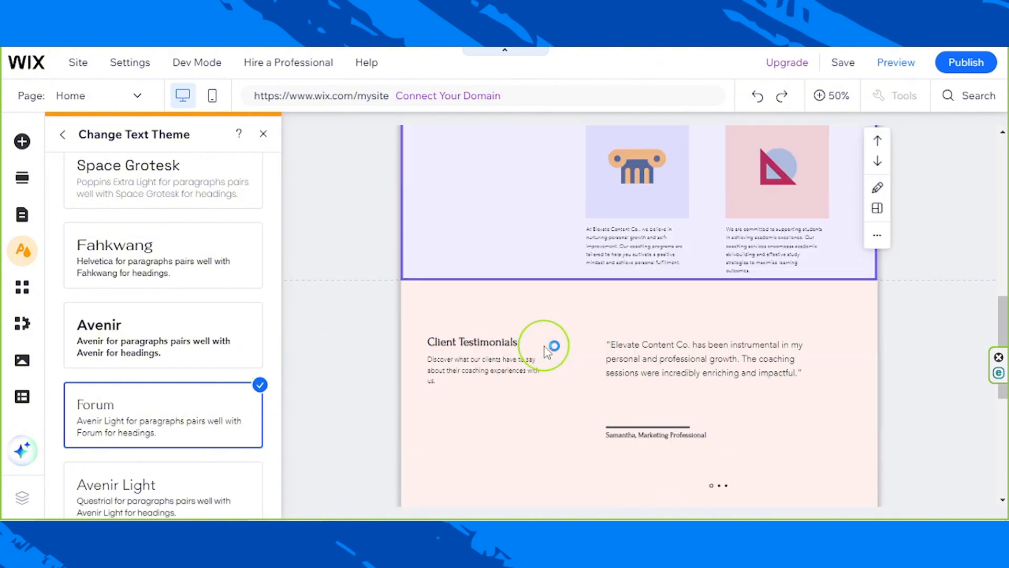
scroll(547, 351, down, 5)
scroll(546, 356, down, 2)
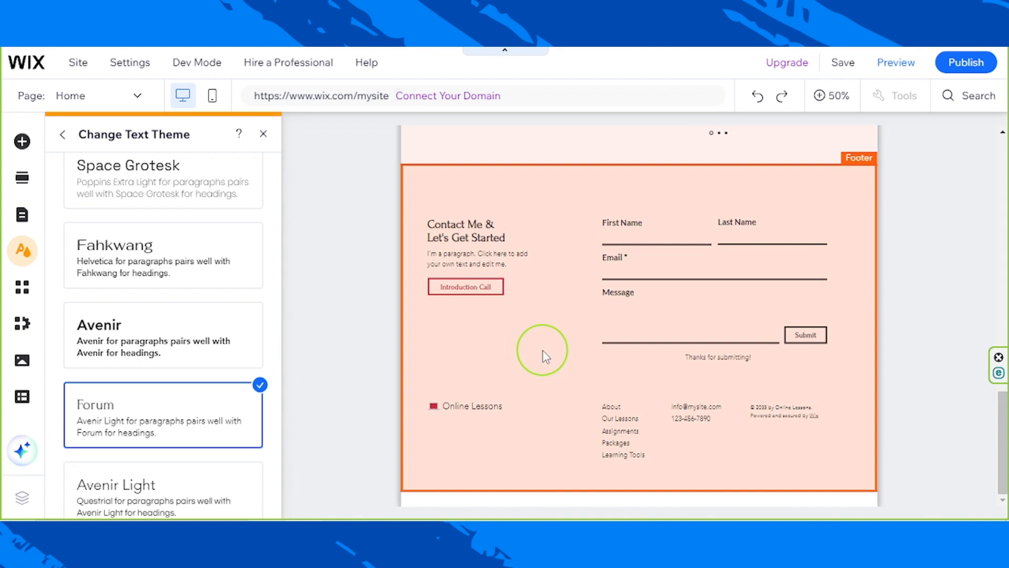
- Leave the text themes and return to the site design overview
scroll(543, 351, up, 15)
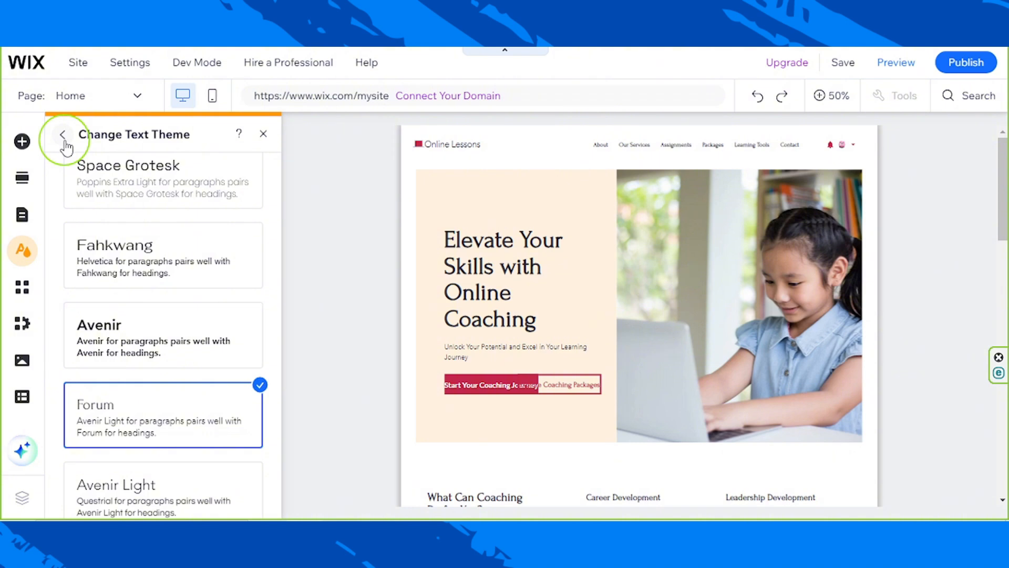
click(63, 135)
click(63, 136)
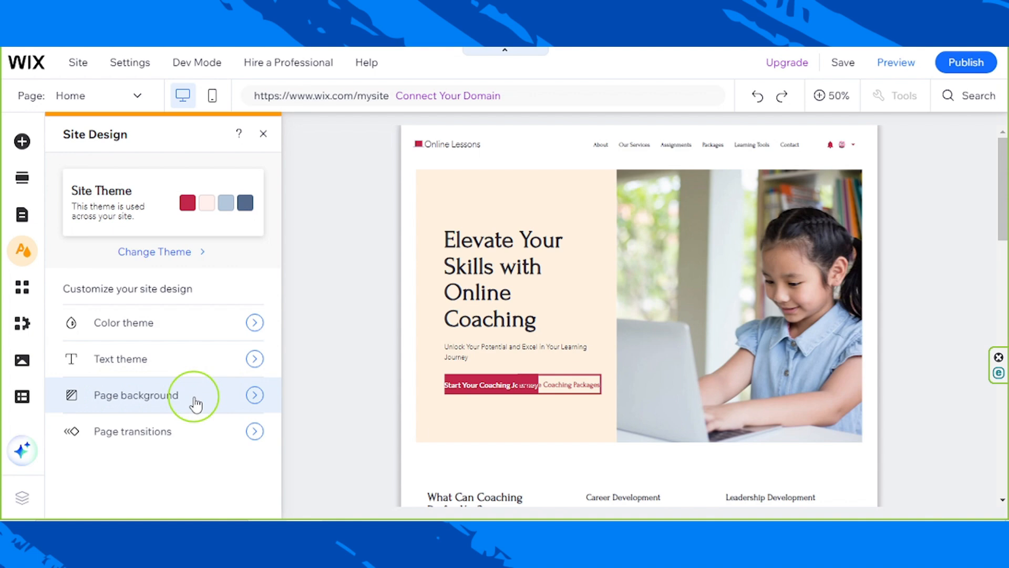
scroll(789, 386, down, 5)
scroll(789, 386, up, 5)
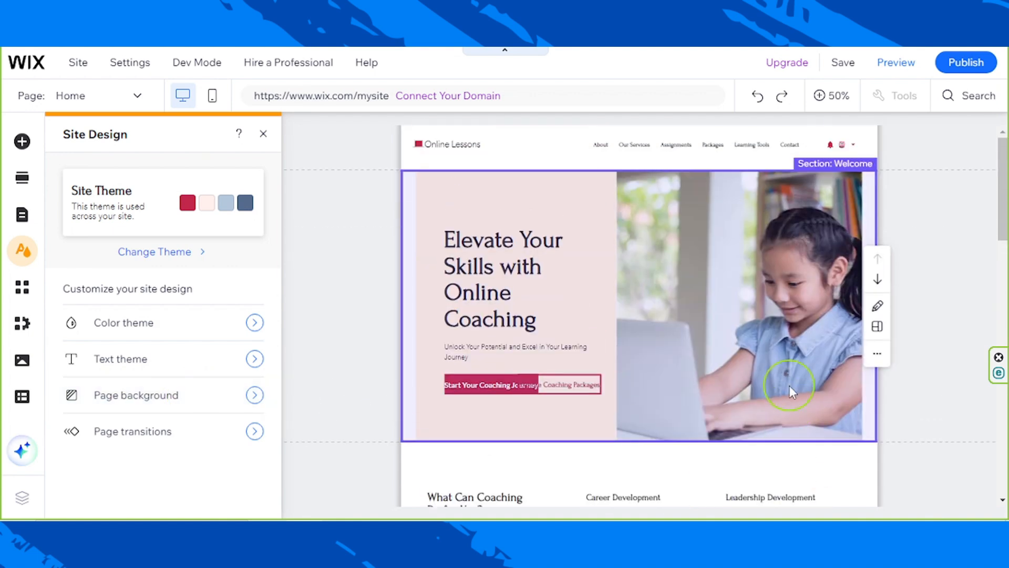
- Examine the page background options for the home page and return to the site design overview
click(195, 405)
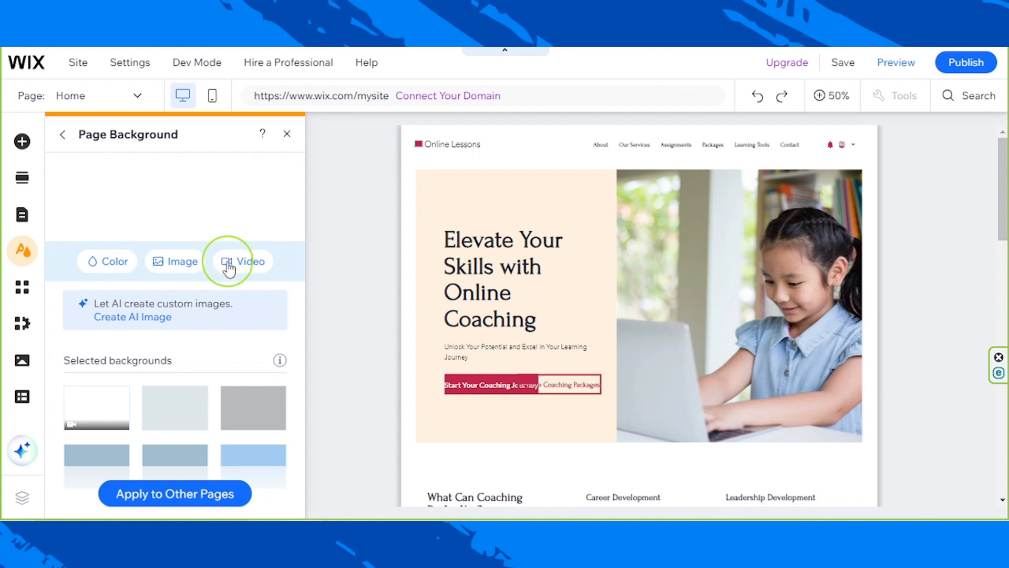
scroll(128, 365, down, 3)
scroll(130, 364, up, 2)
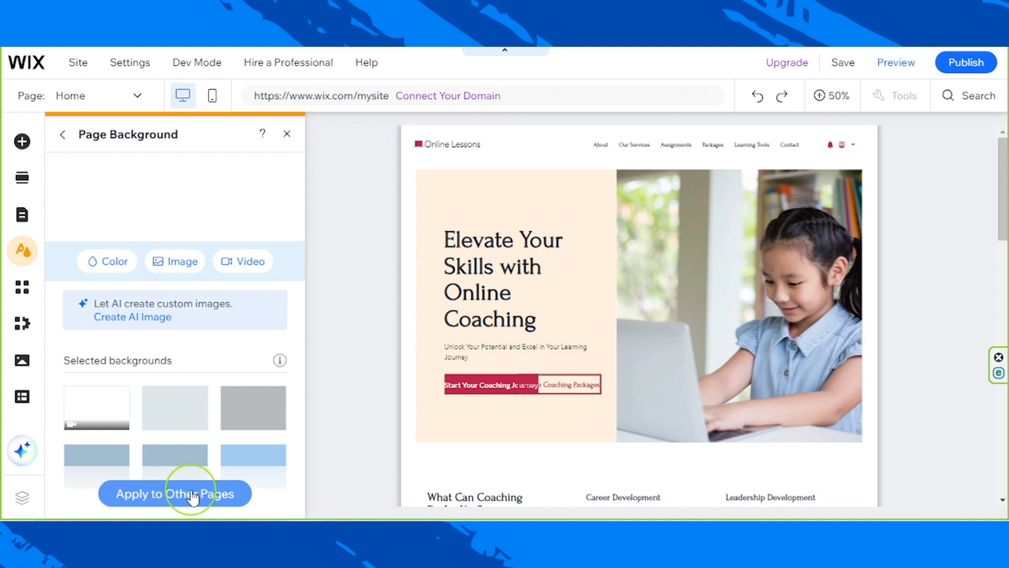
click(66, 136)
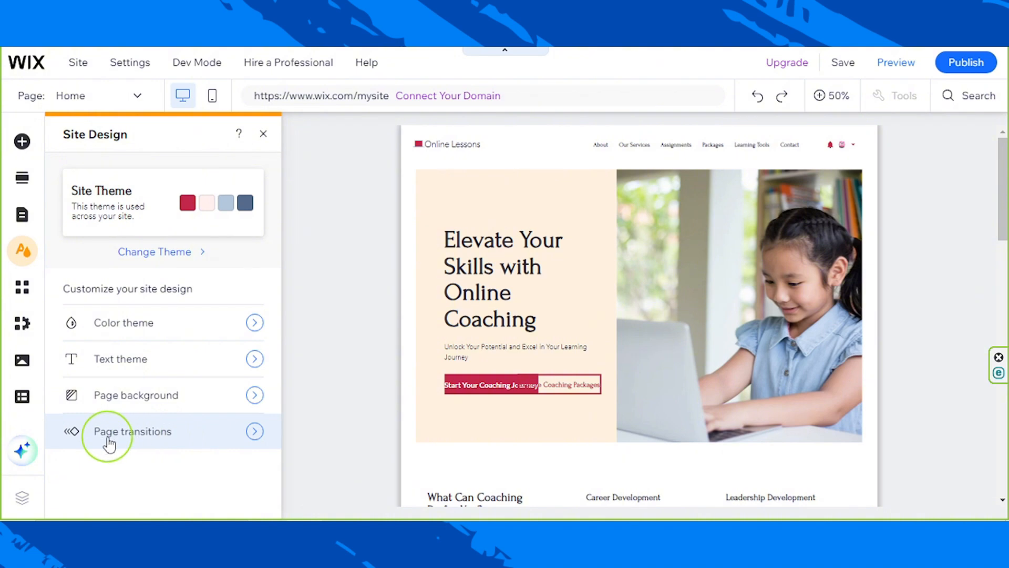
- Set the site's page transition to Cross fade and close the site design settings
click(163, 434)
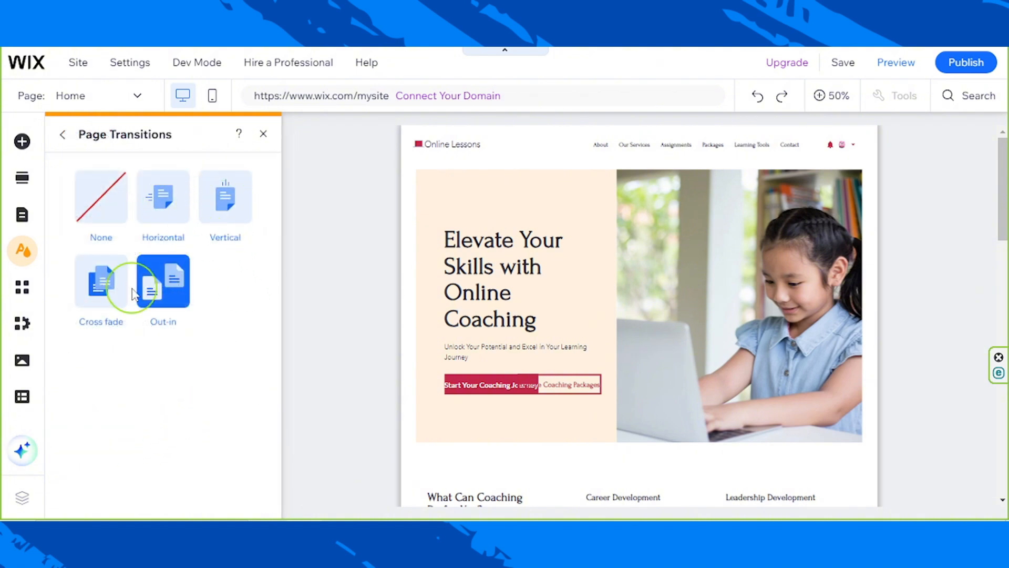
click(100, 299)
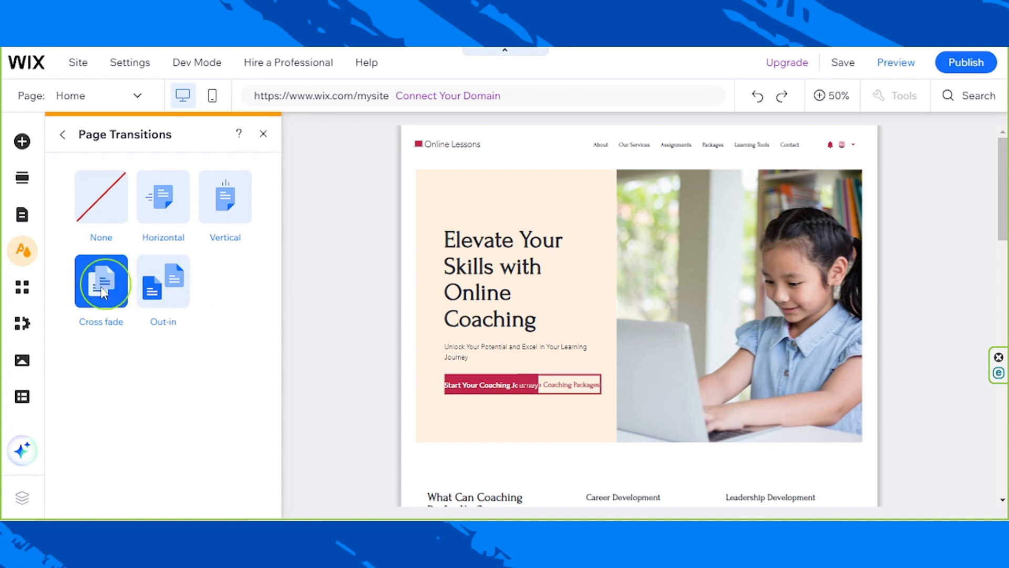
scroll(376, 426, down, 4)
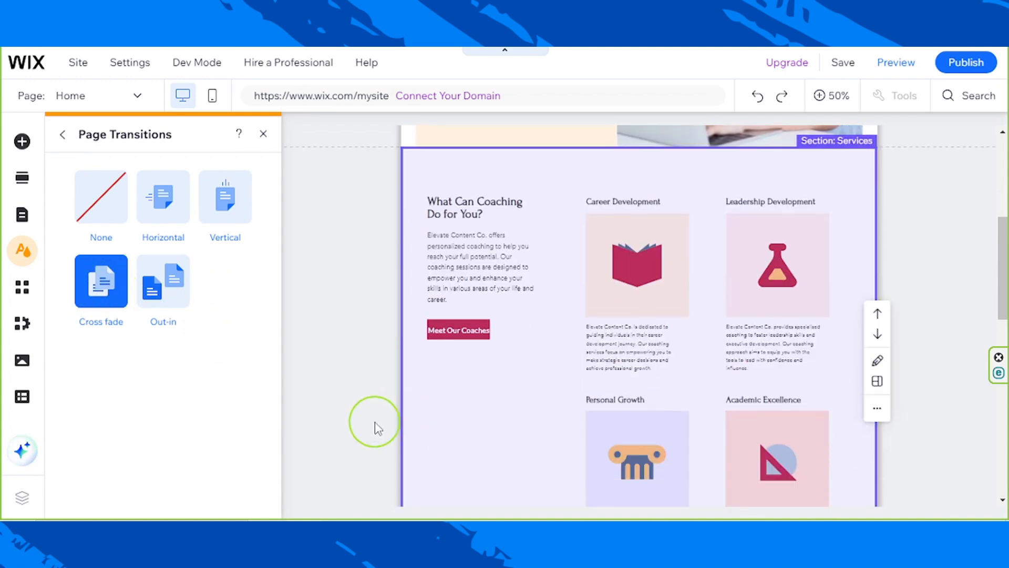
scroll(376, 427, up, 4)
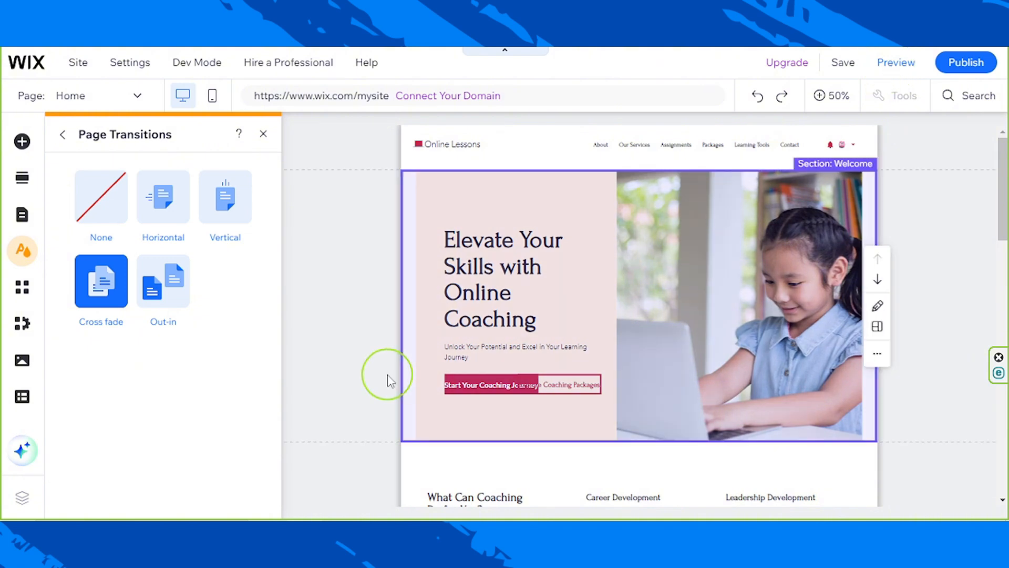
click(388, 380)
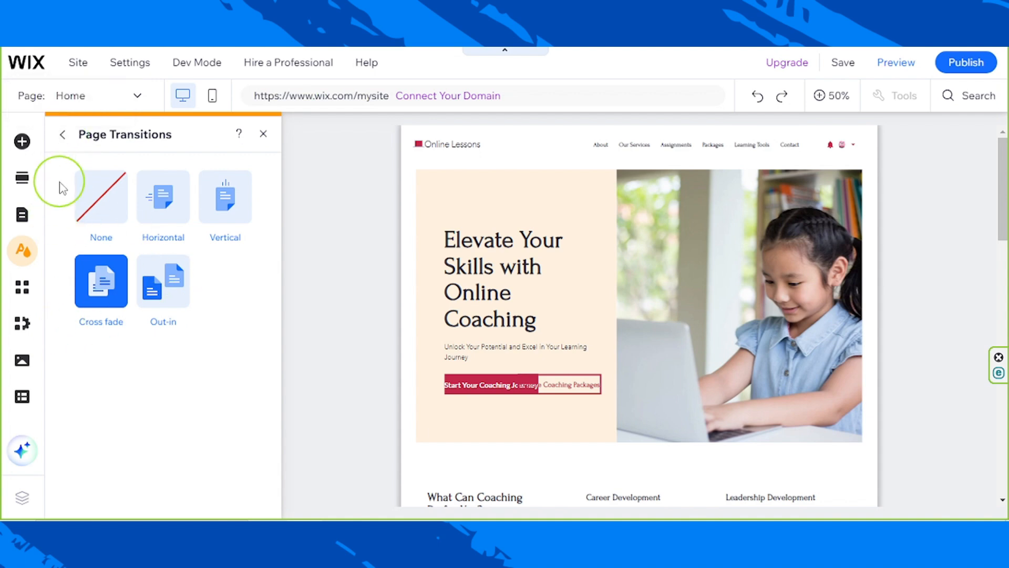
click(62, 136)
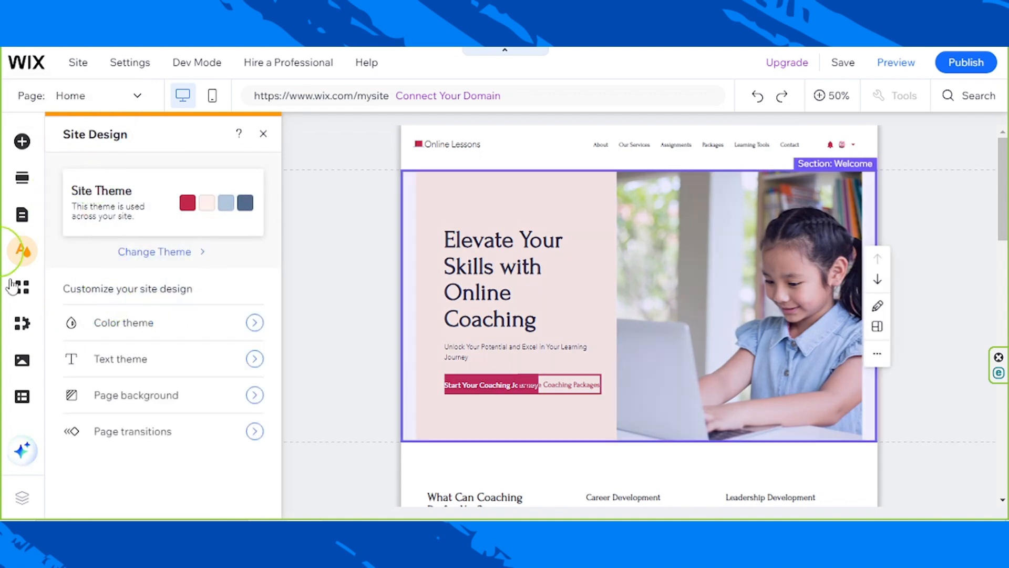
click(264, 136)
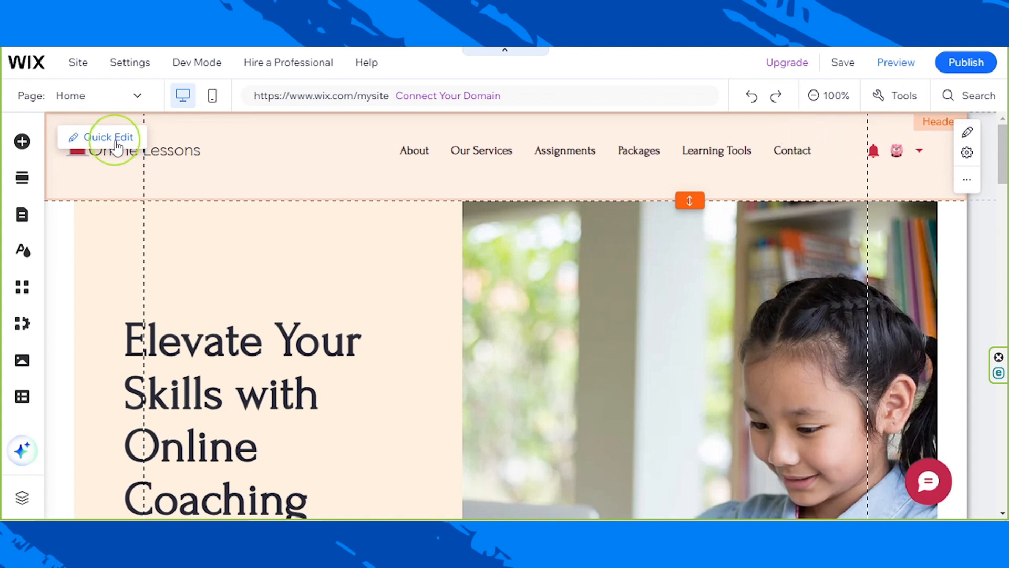
- Upload Black_Logo-removebg-preview and White_Logo-removebg-preview from the computer's Desktop folder to the site files
click(176, 156)
click(176, 157)
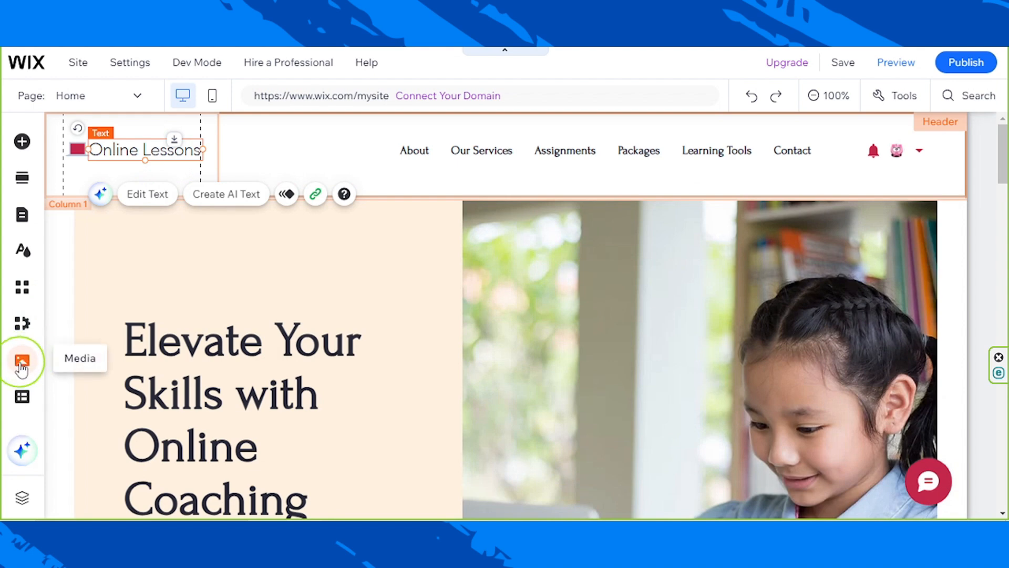
click(21, 364)
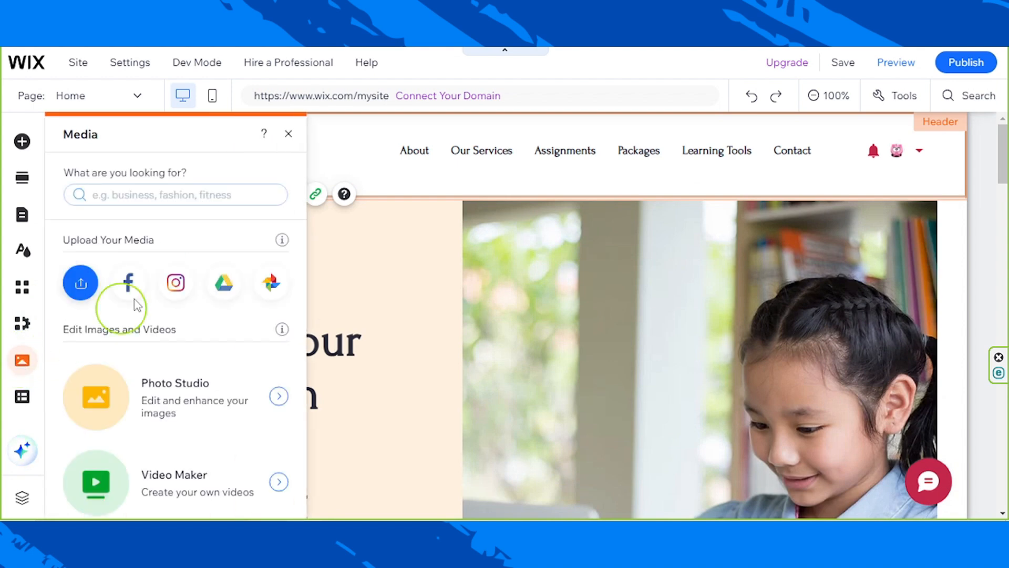
click(80, 288)
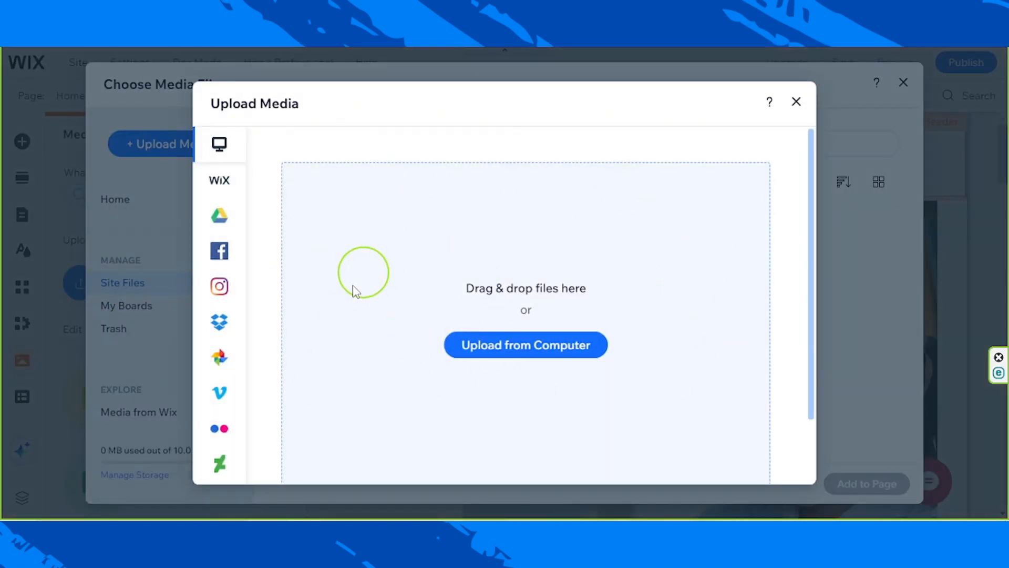
click(509, 353)
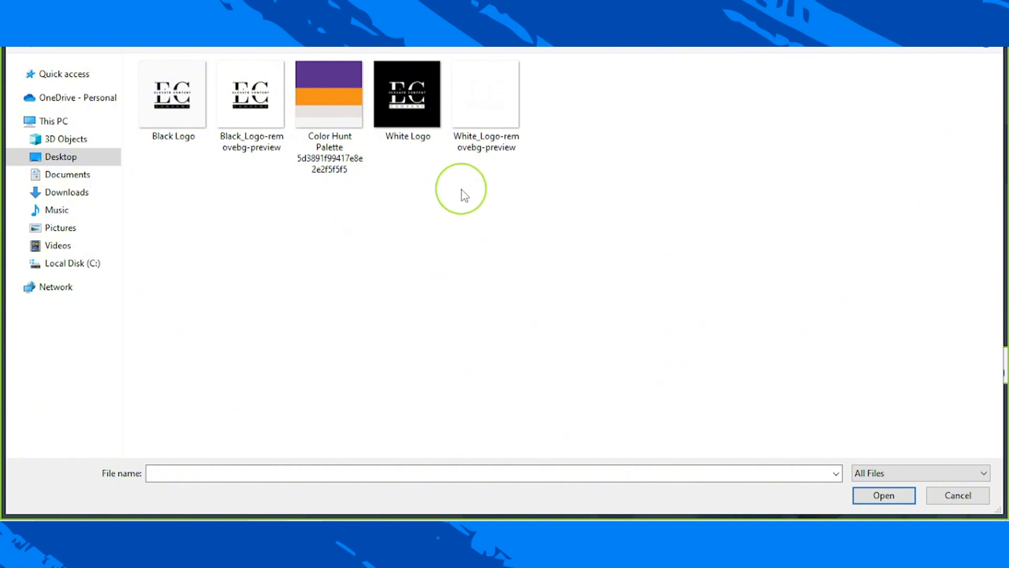
click(484, 148)
click(232, 158)
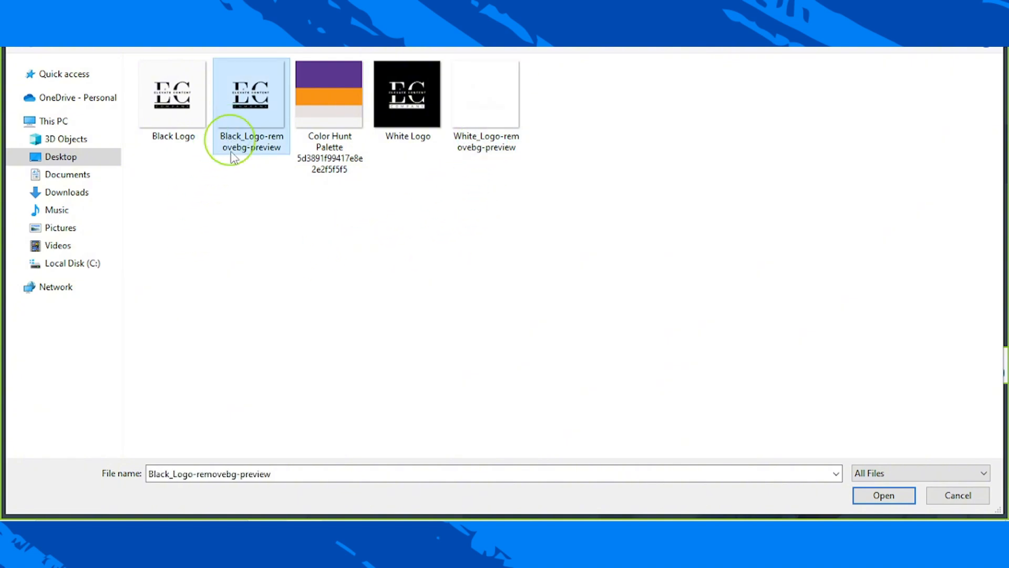
ctrl+click(485, 103)
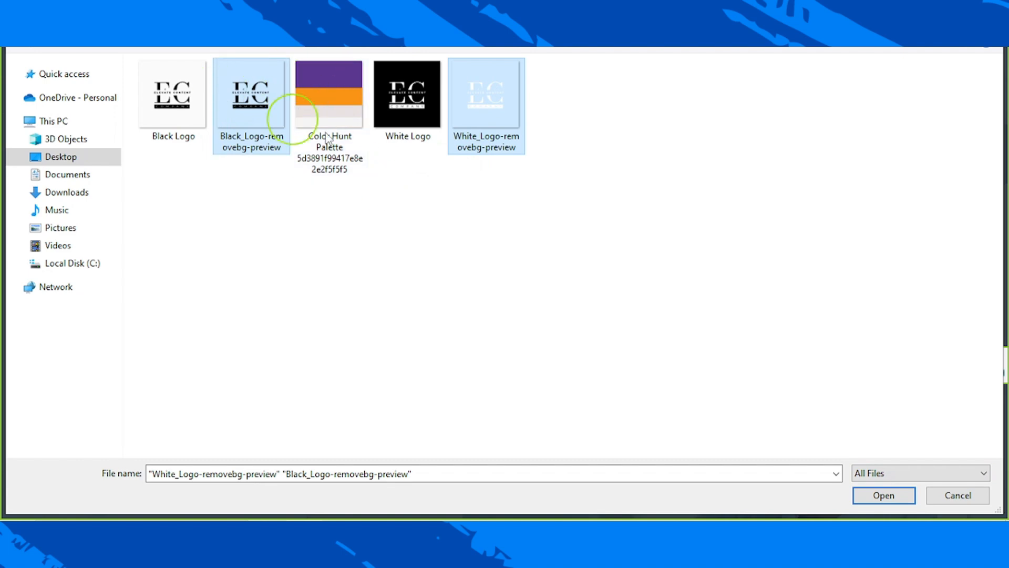
click(884, 494)
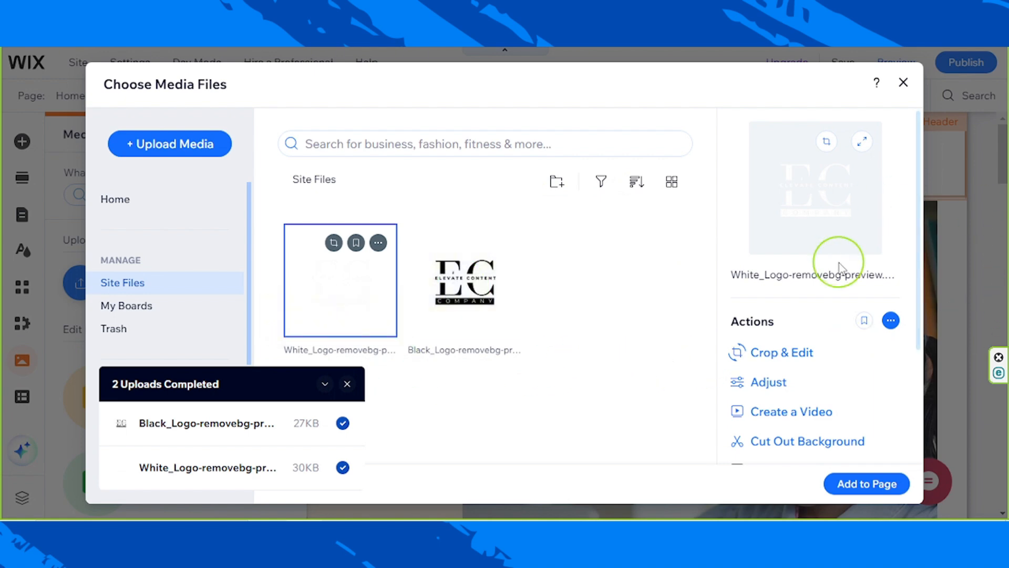
- Add the black logo from the site files to the page header and shrink it proportionally
click(466, 310)
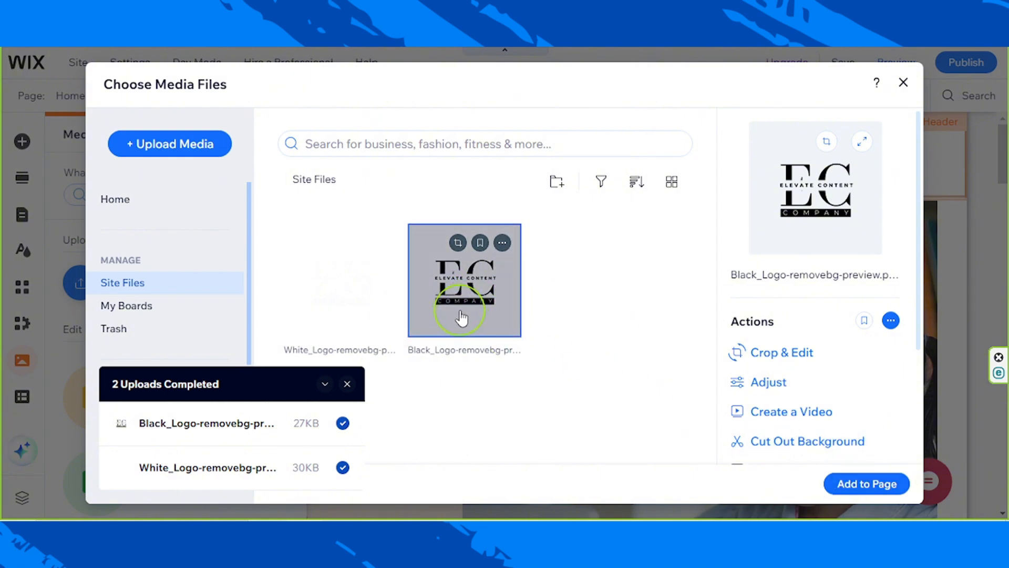
click(869, 484)
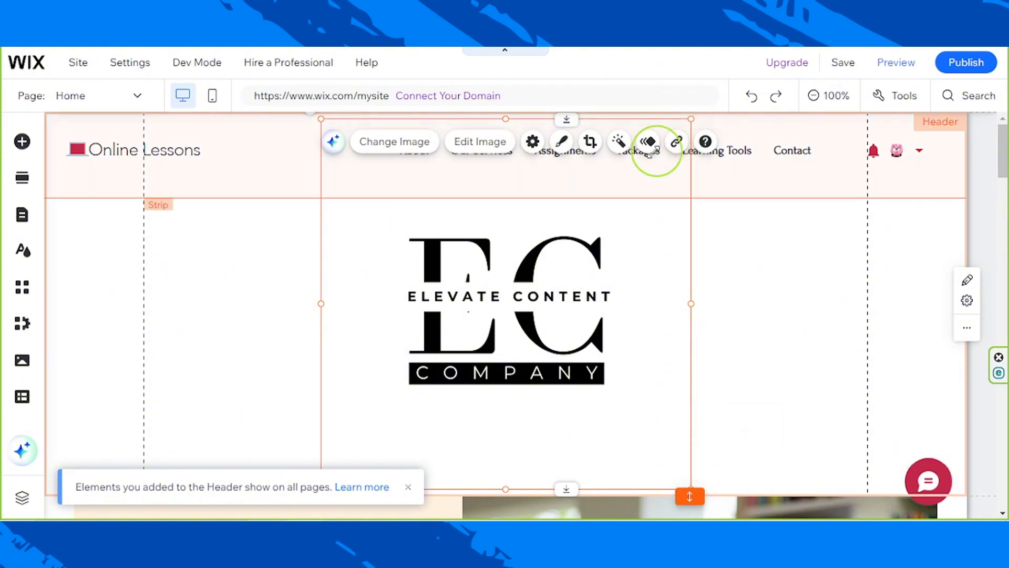
drag(652, 152, 520, 259)
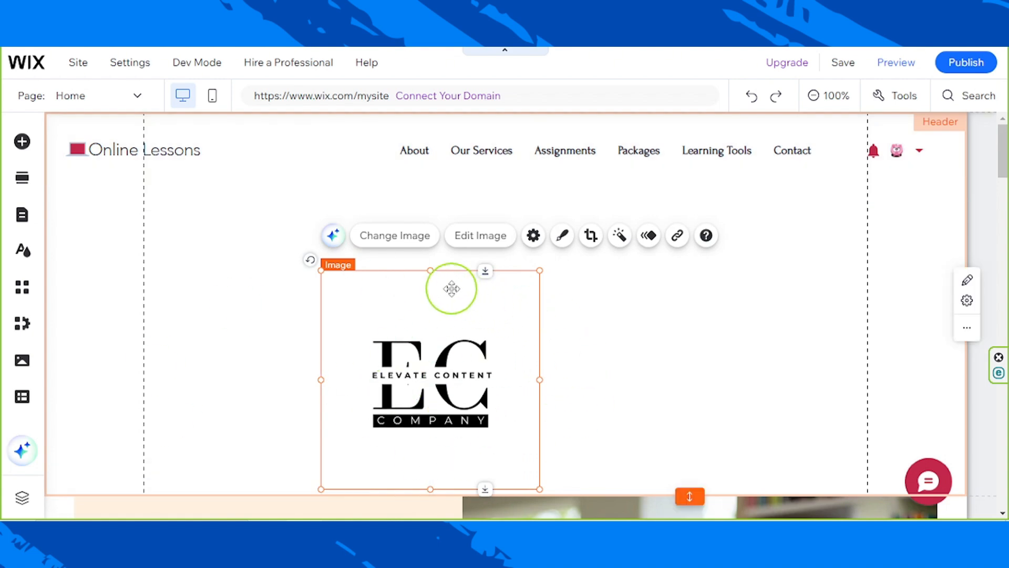
- Crop the empty margins off all sides of the header logo, leaving only the EC Elevate Content Company artwork
click(587, 242)
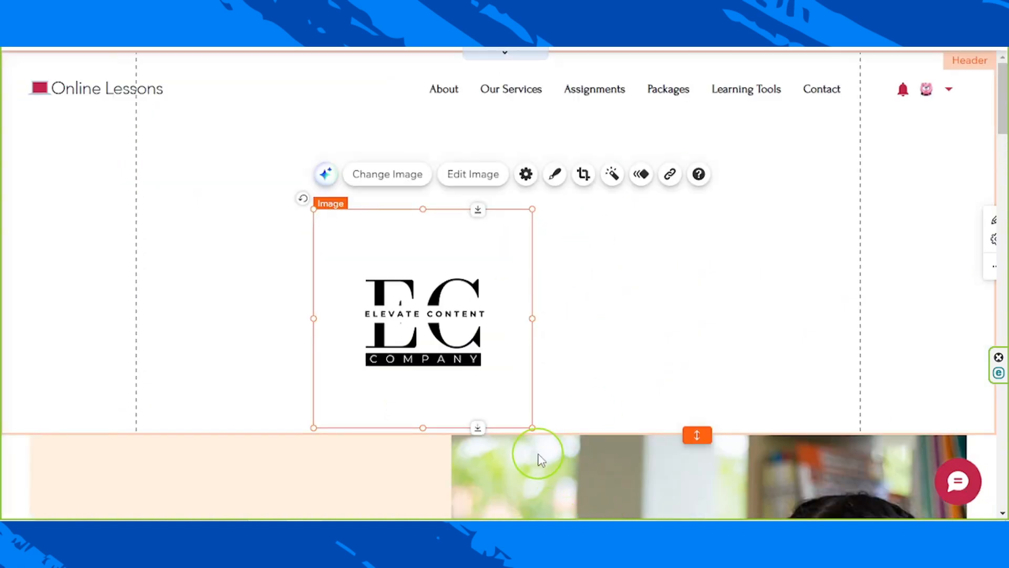
drag(526, 423, 487, 368)
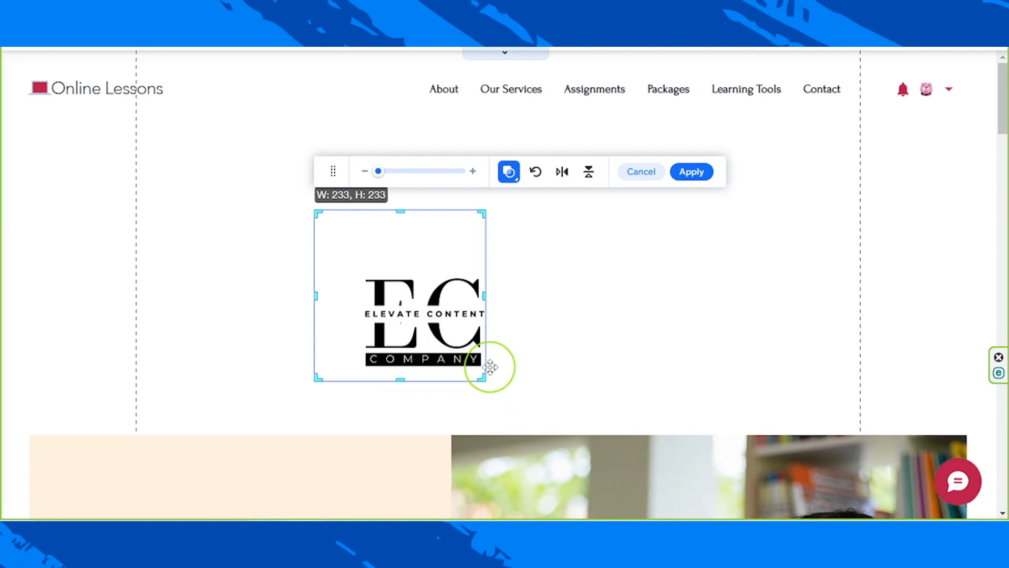
drag(400, 378, 400, 369)
drag(321, 215, 361, 265)
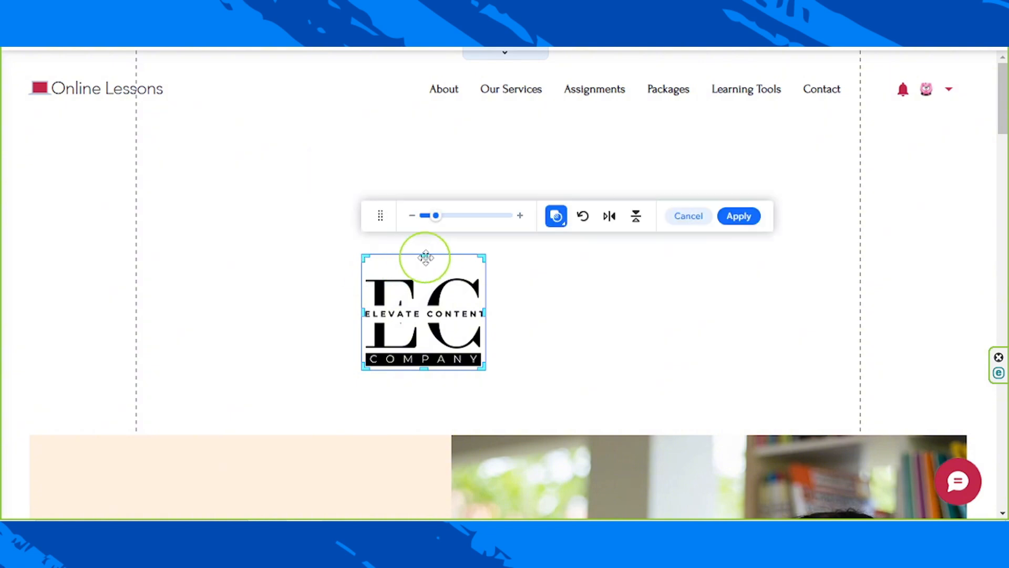
drag(426, 252, 428, 277)
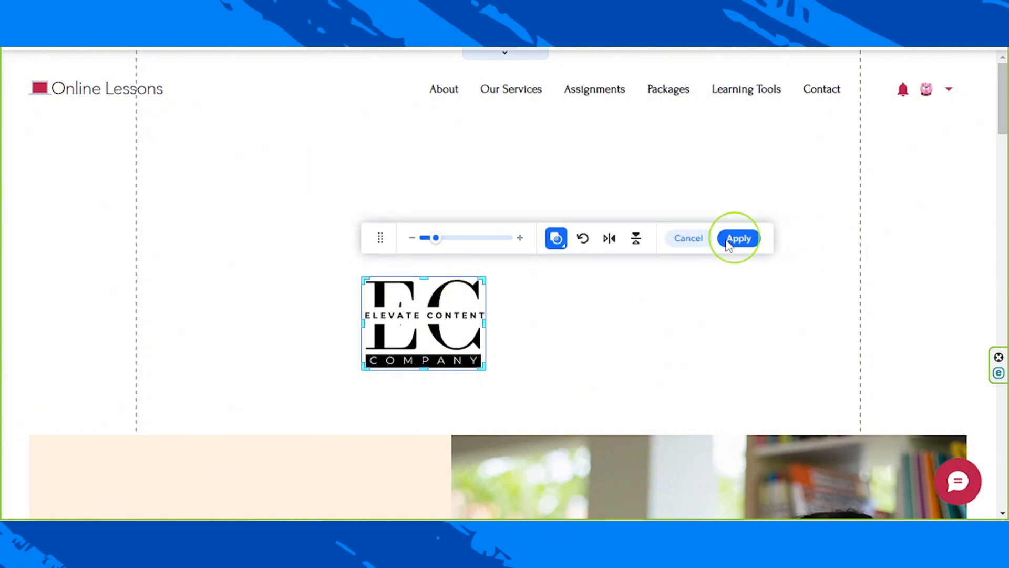
click(678, 451)
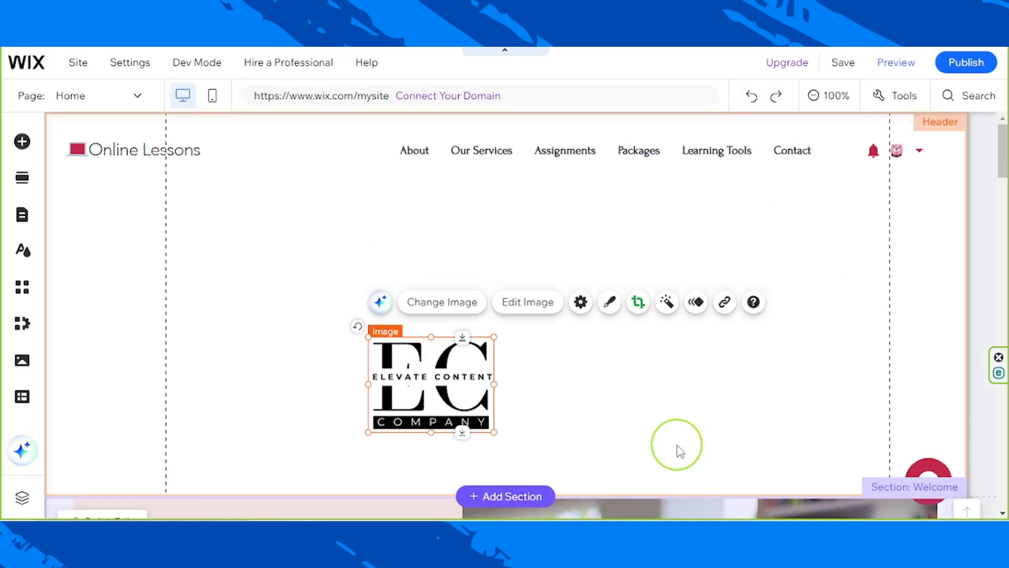
- Delete the "Online Lessons" title and the small vector art beside it from the header
click(107, 155)
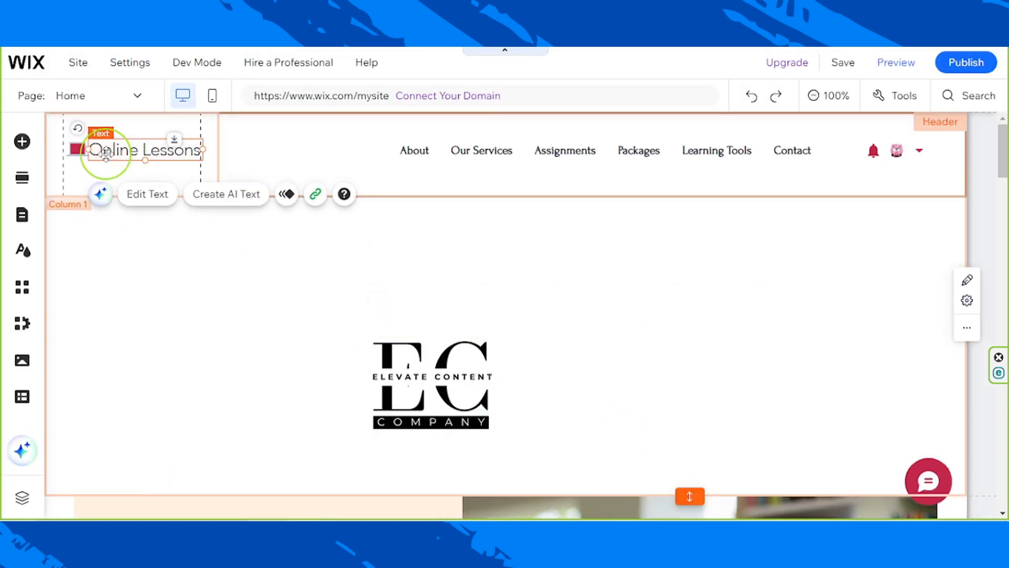
key(Delete)
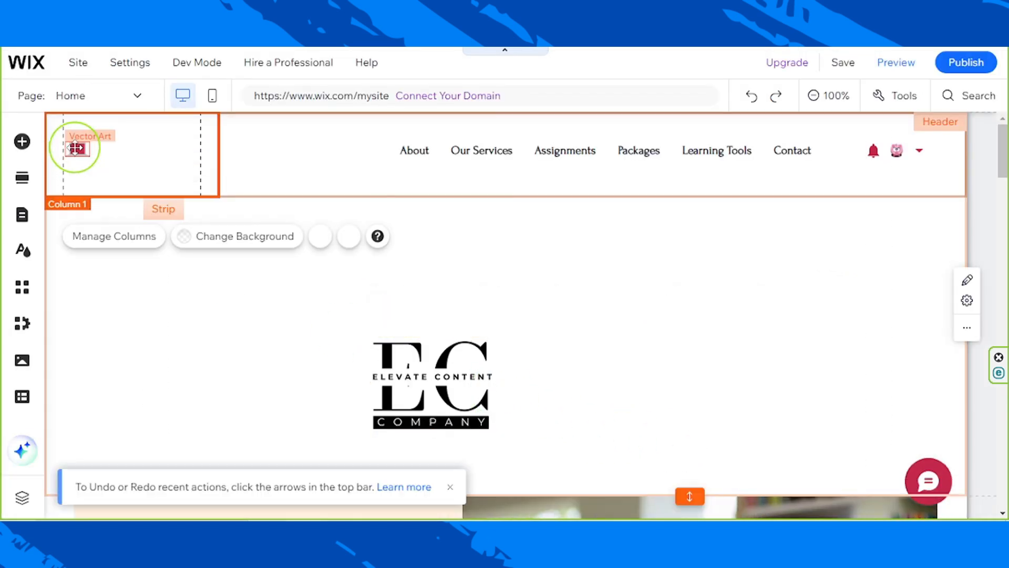
click(76, 148)
key(Delete)
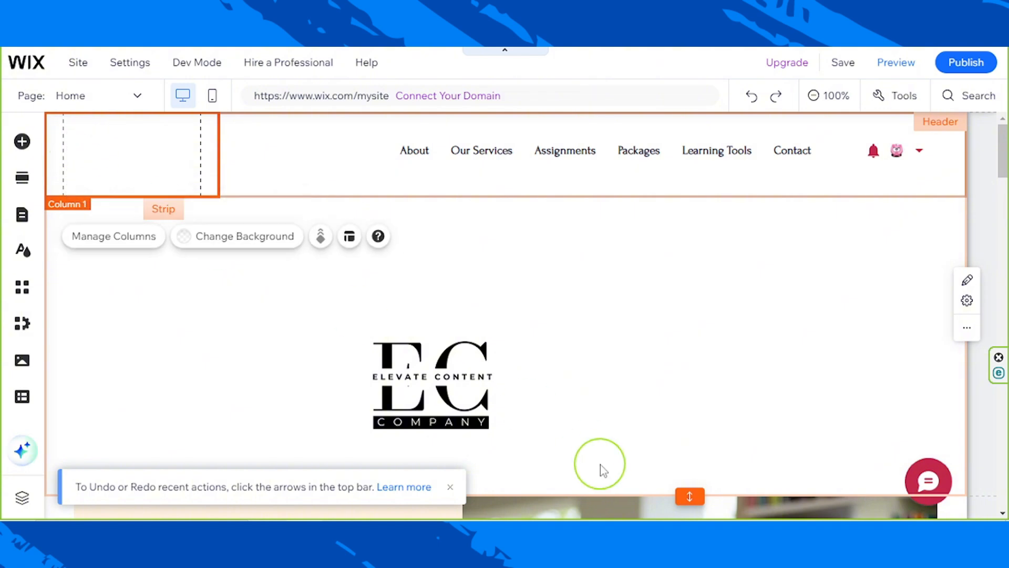
- Shrink the logo to about 82 by 62 and place it in the header's empty first column, level with the menu
click(413, 375)
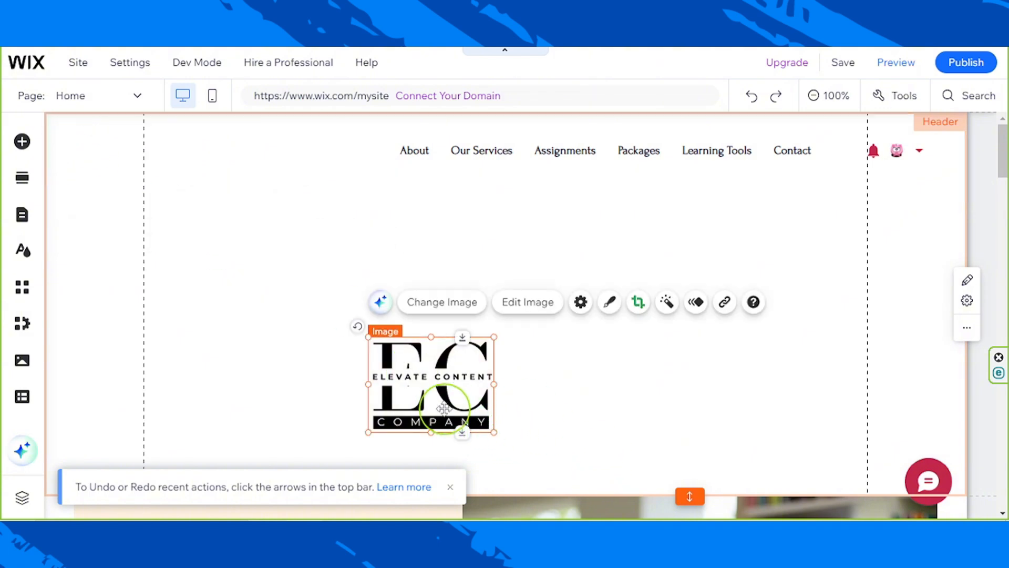
drag(493, 430, 423, 386)
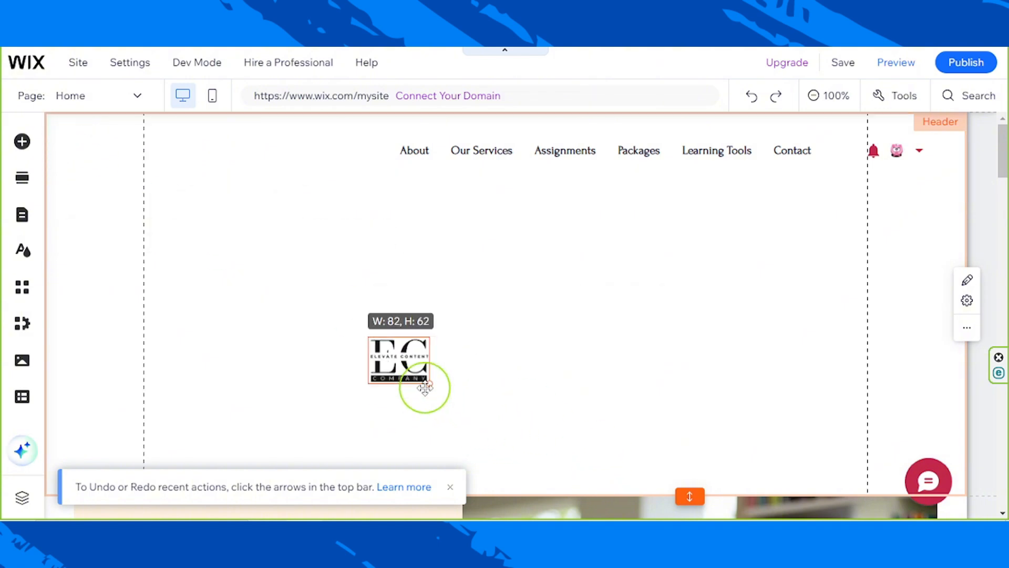
drag(374, 344, 155, 142)
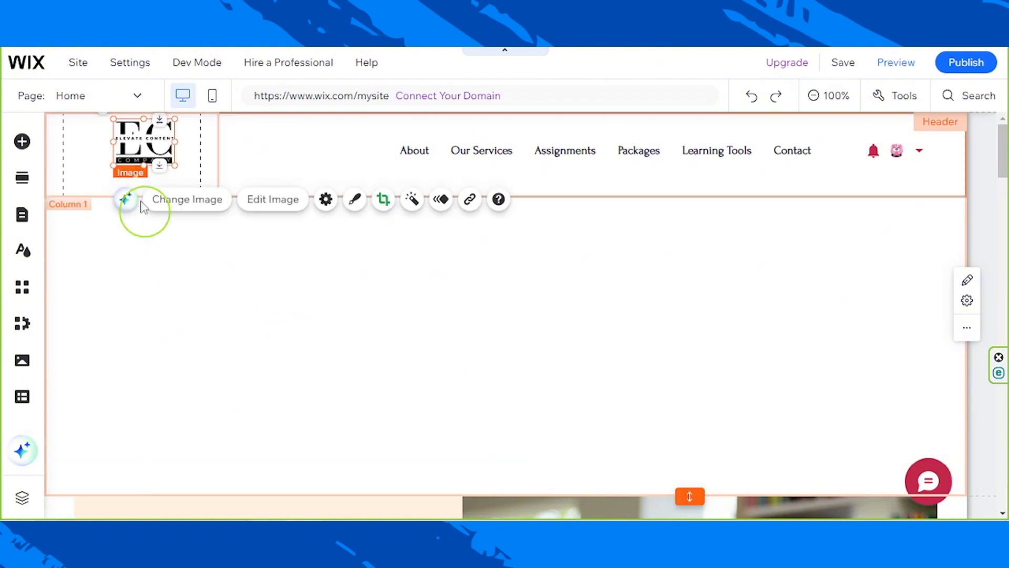
drag(136, 141, 123, 142)
click(281, 286)
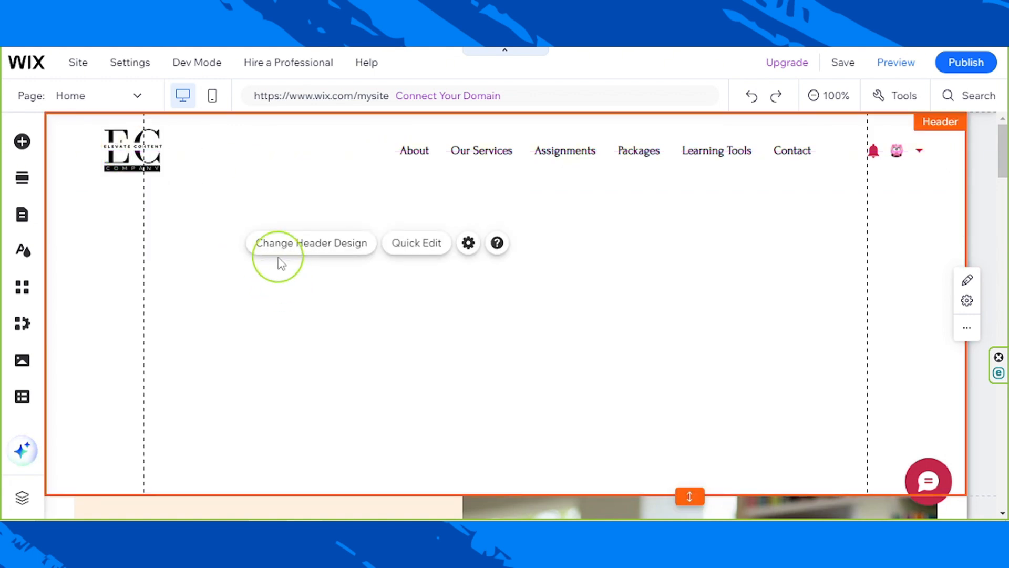
- Link the header logo to the Home page, opening in the current window
click(141, 159)
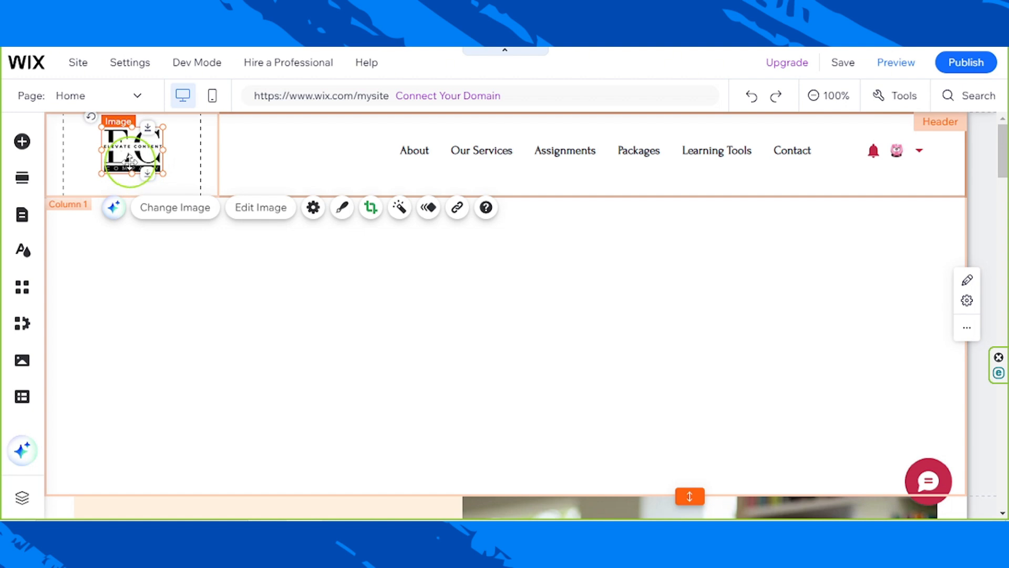
click(452, 213)
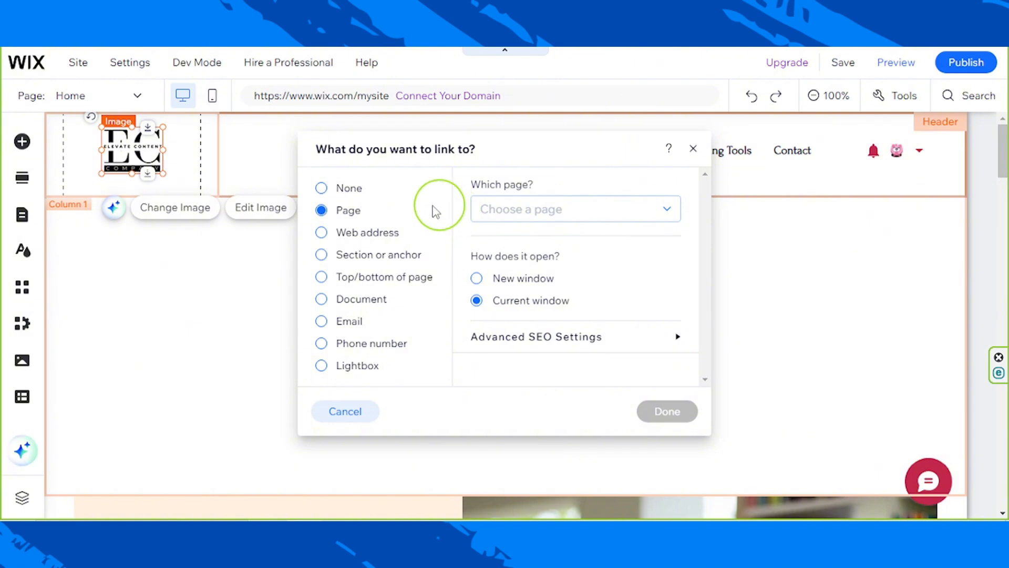
click(489, 214)
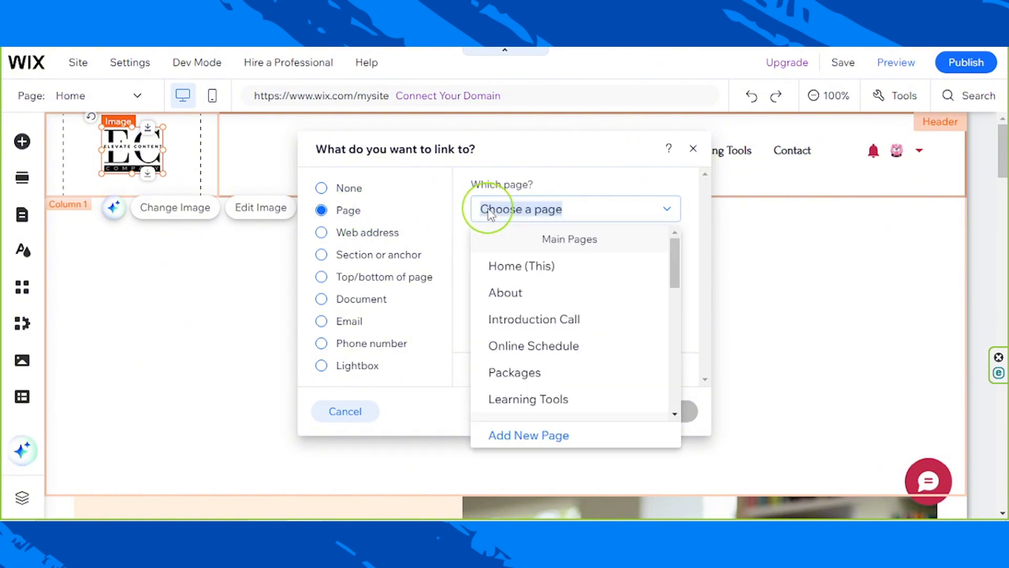
click(515, 263)
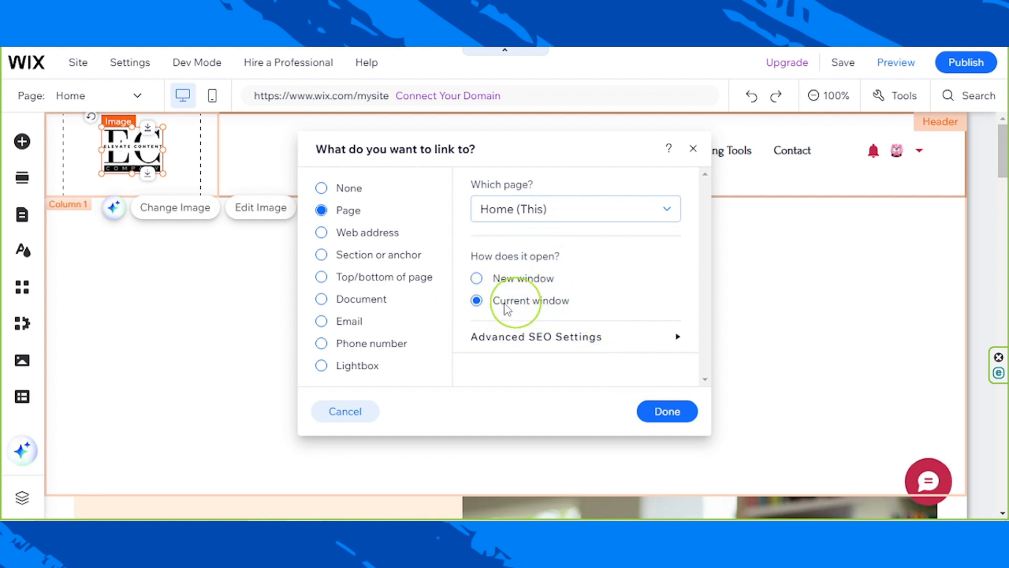
click(665, 422)
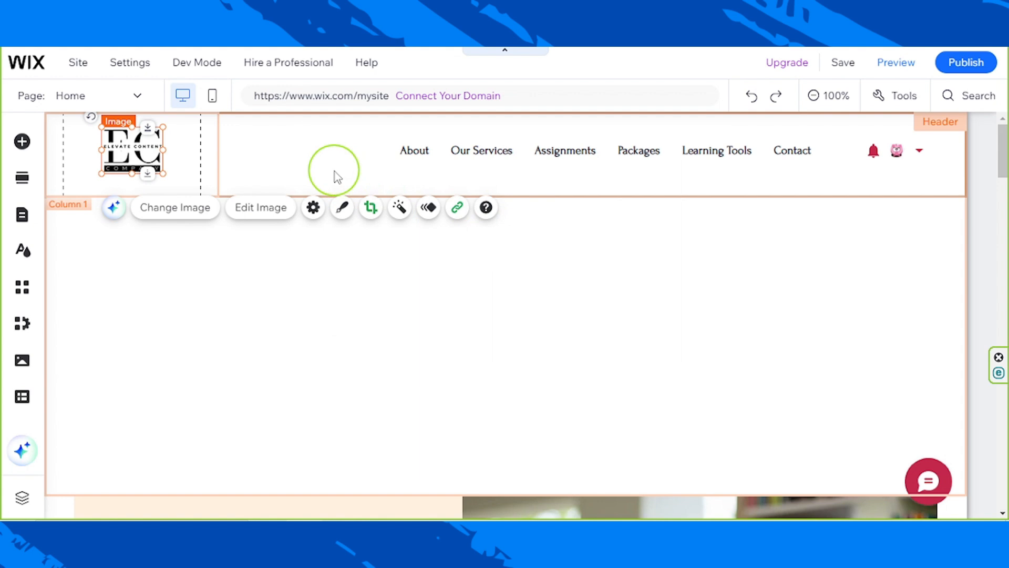
- Reduce the height of the header's column strip slightly and recenter the logo vertically in its first column
click(531, 196)
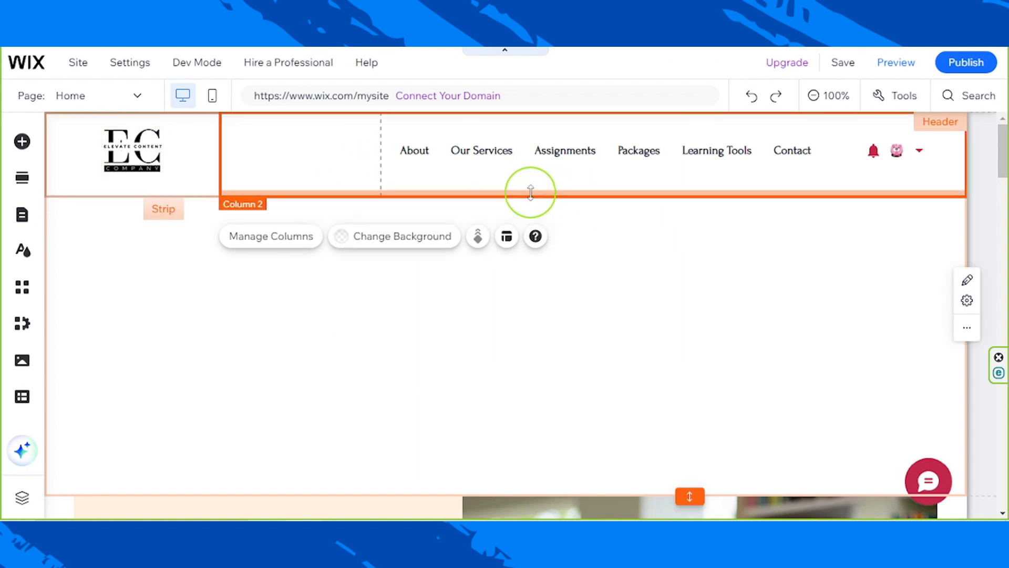
drag(531, 192, 536, 182)
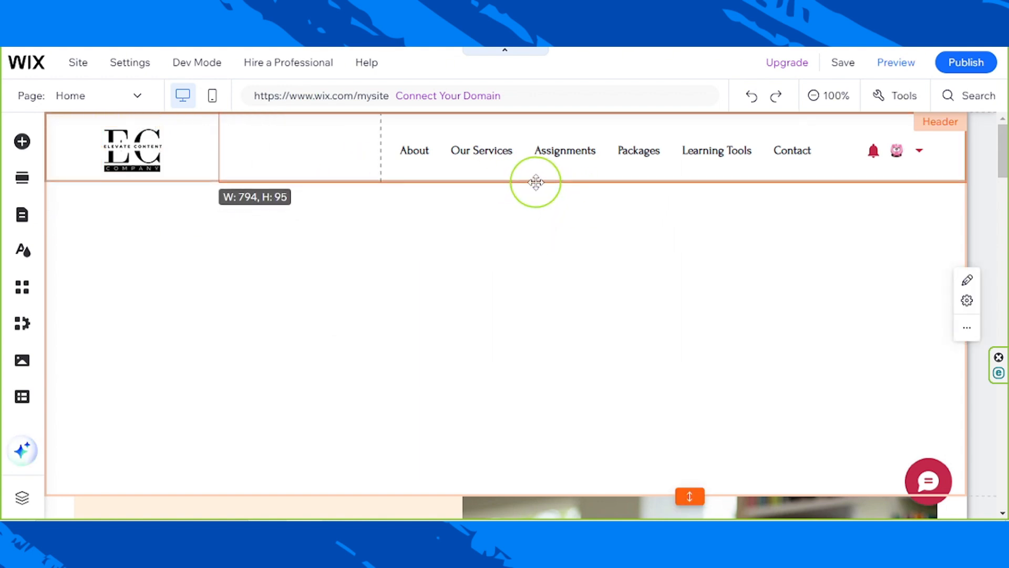
click(133, 142)
drag(133, 142, 133, 146)
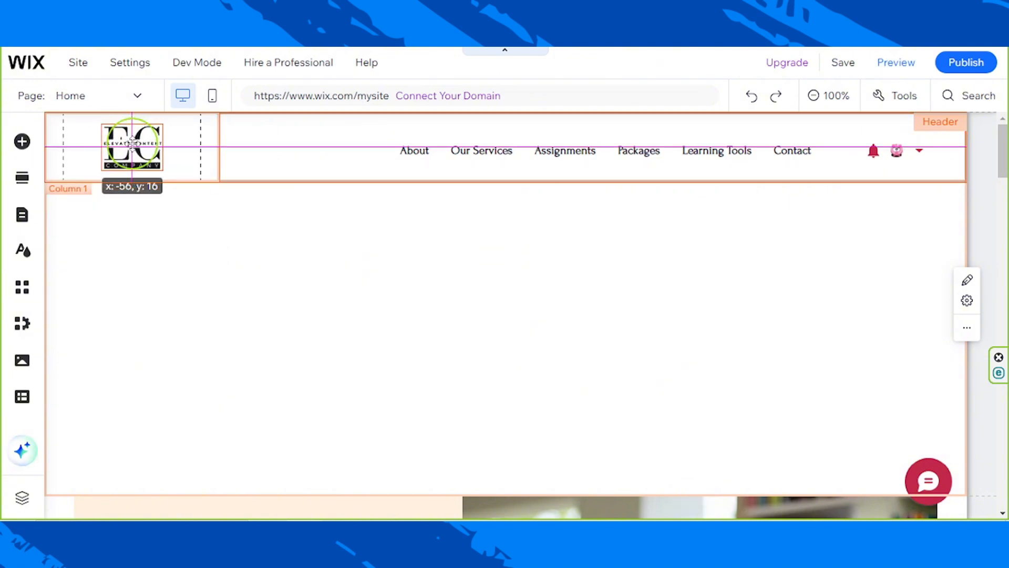
- Move the horizontal menu closer to the logo and shift the login bar inward, aligning both with the logo's vertical center
click(526, 152)
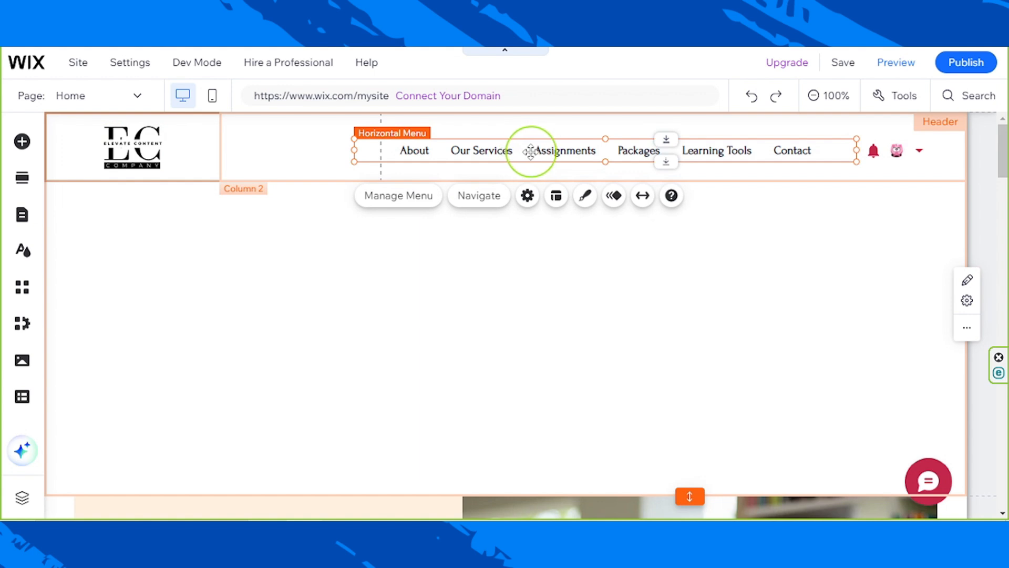
drag(531, 151, 446, 149)
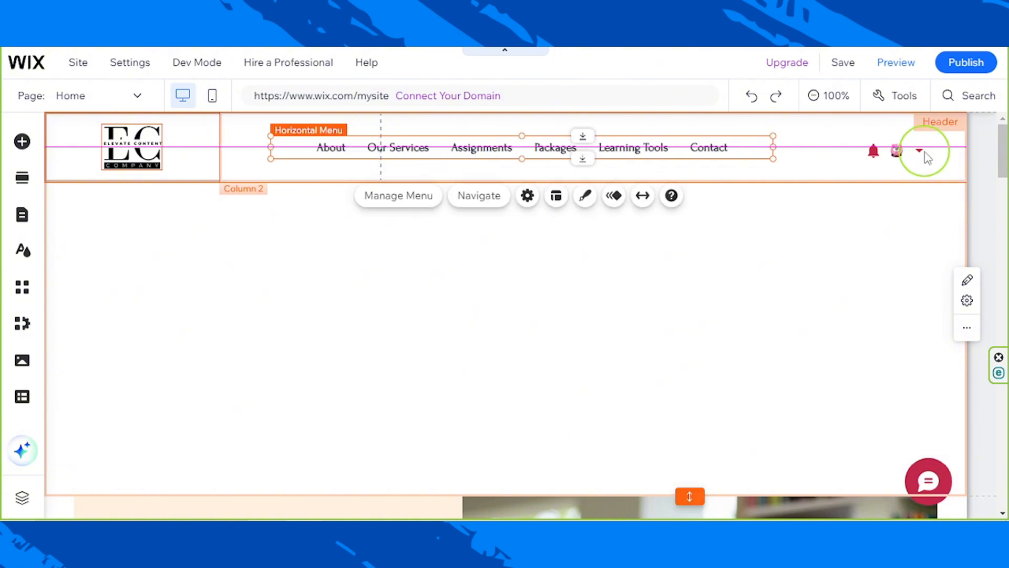
drag(927, 157, 875, 175)
- Shorten the header so it ends just below the logo and menu strip, removing the empty space above the Welcome section
click(806, 263)
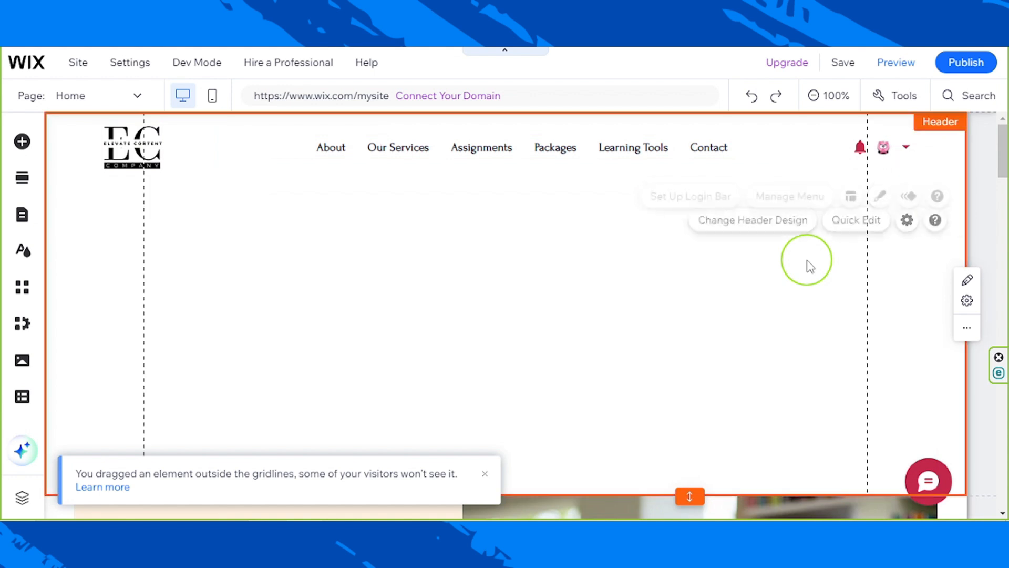
drag(689, 494, 704, 188)
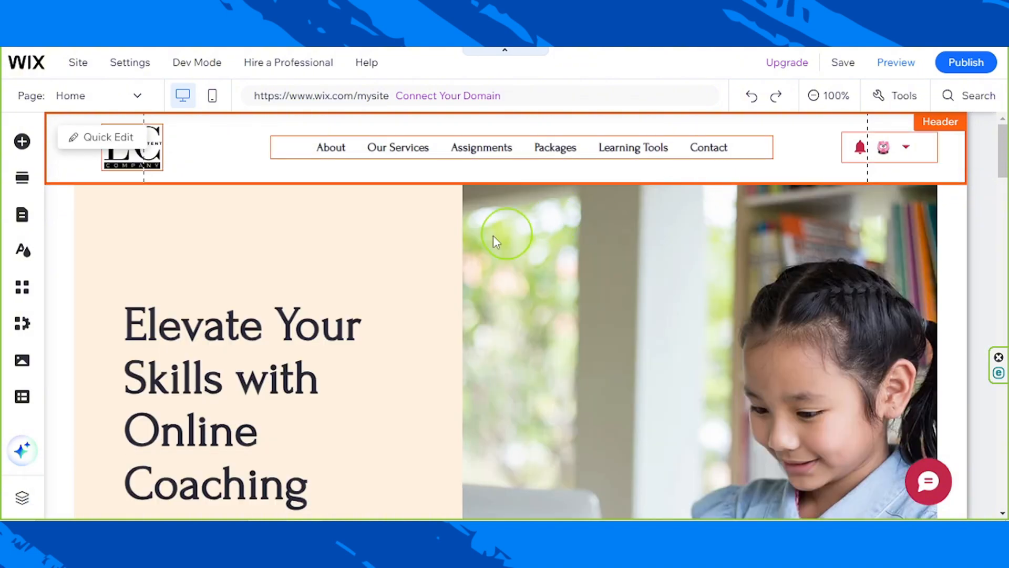
drag(1005, 173, 999, 87)
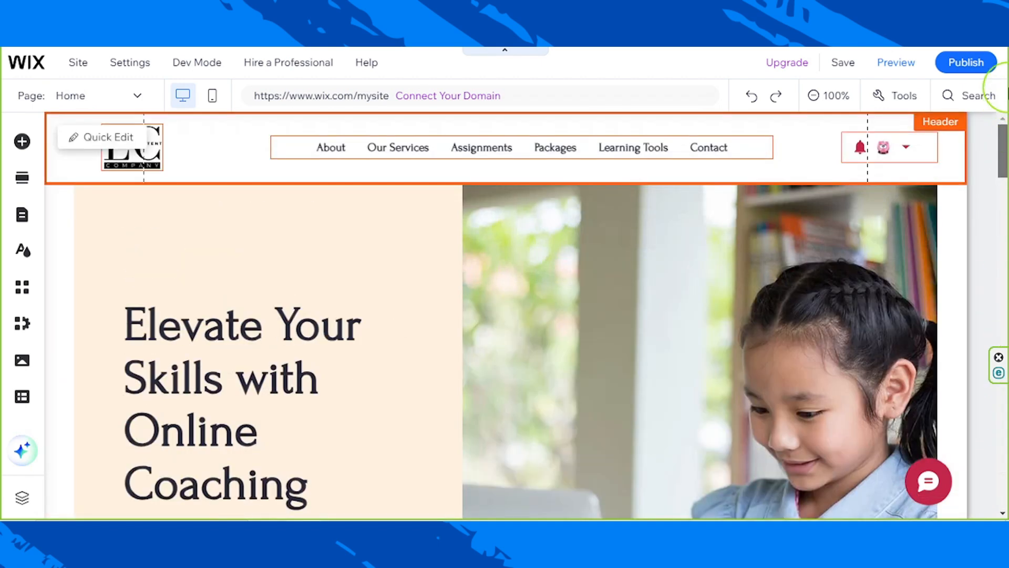
- Set the background color of the Welcome section's heading column to the white theme color, #FFFFFF
click(323, 214)
click(262, 236)
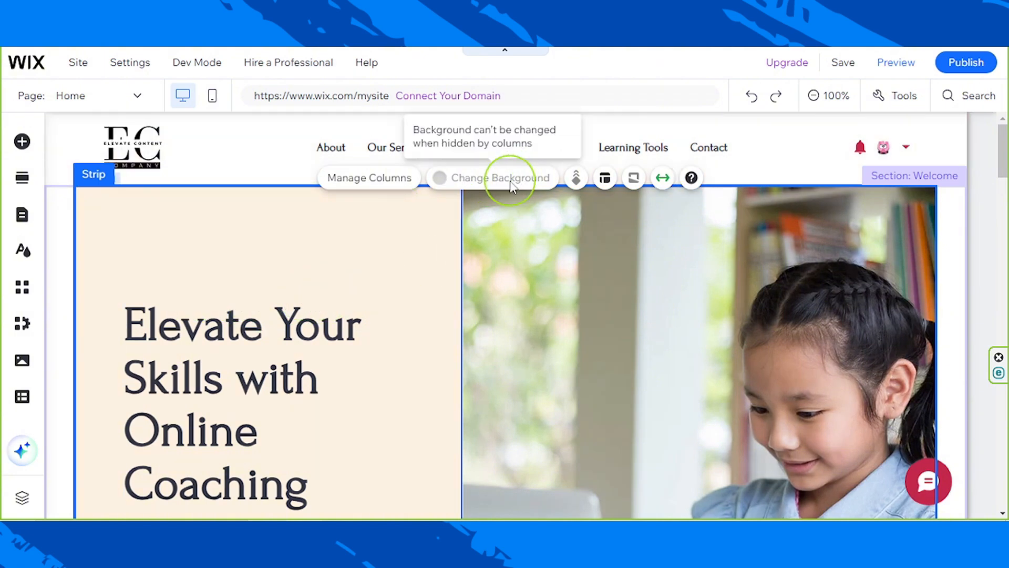
click(385, 237)
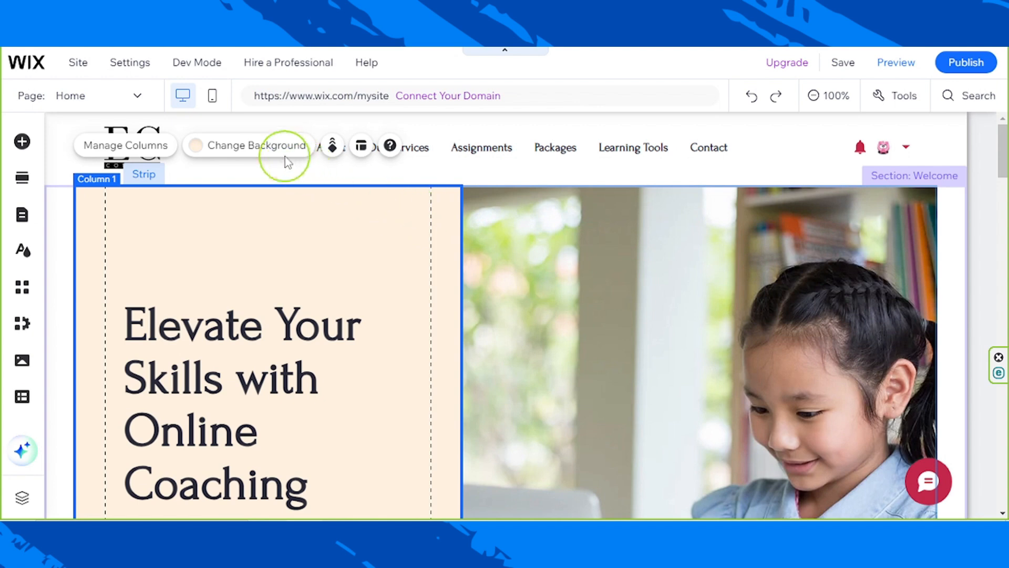
click(234, 152)
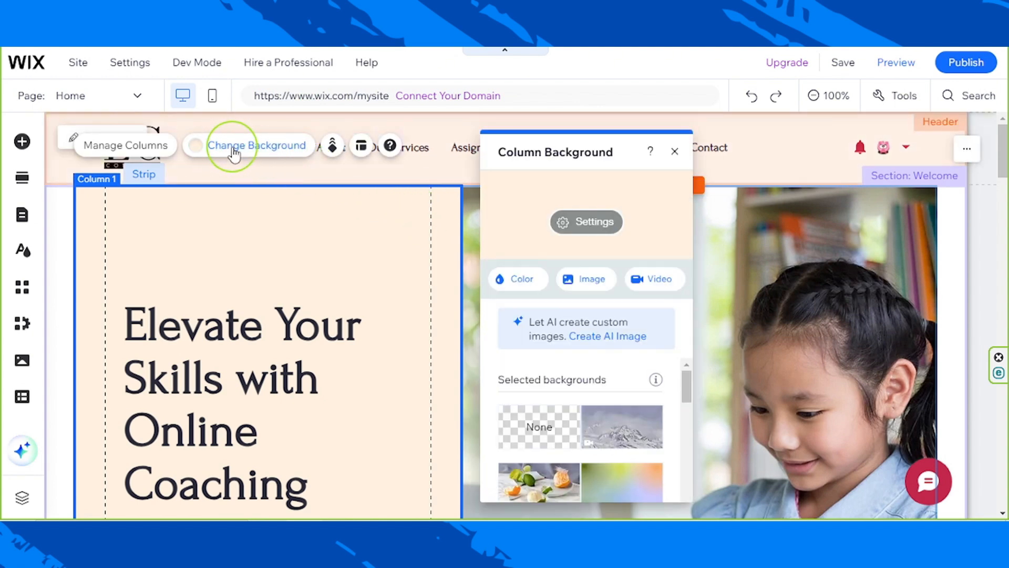
click(531, 281)
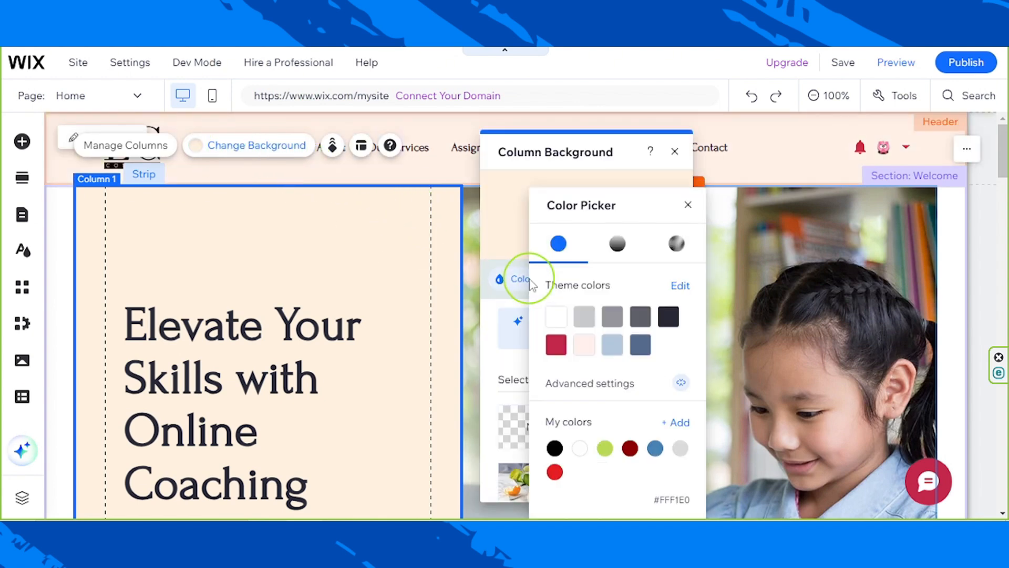
click(556, 316)
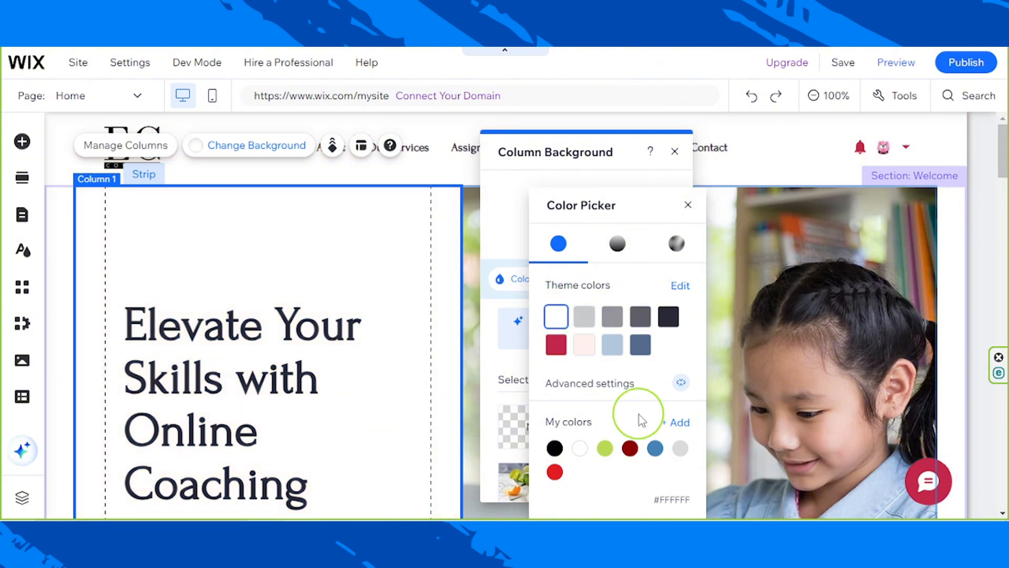
click(558, 348)
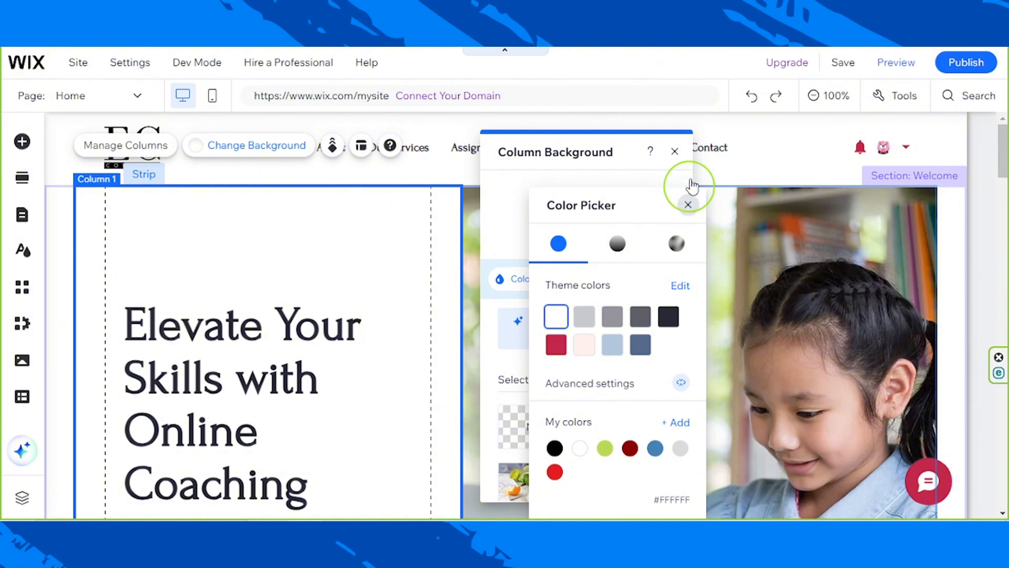
click(678, 152)
click(675, 153)
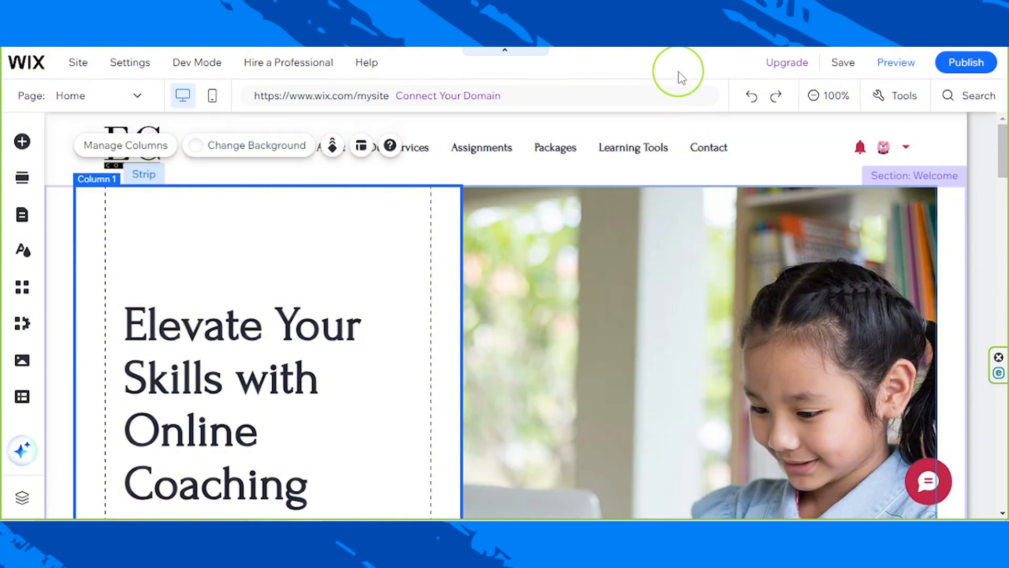
- Set the Welcome section's heading column background to the light pink theme color #FFF0EC, matching the Client Testimonials section
scroll(704, 372, down, 5)
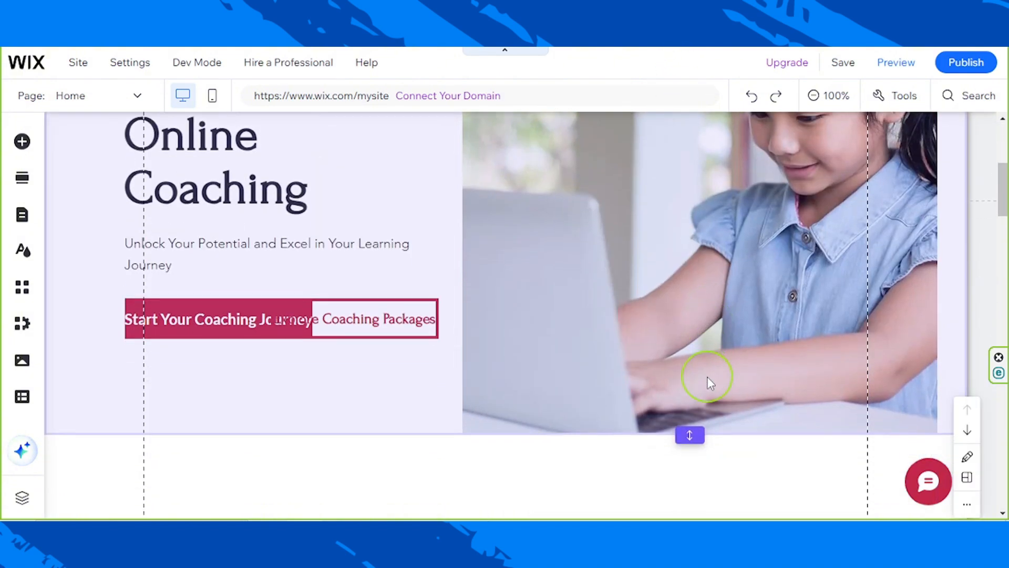
scroll(444, 376, down, 16)
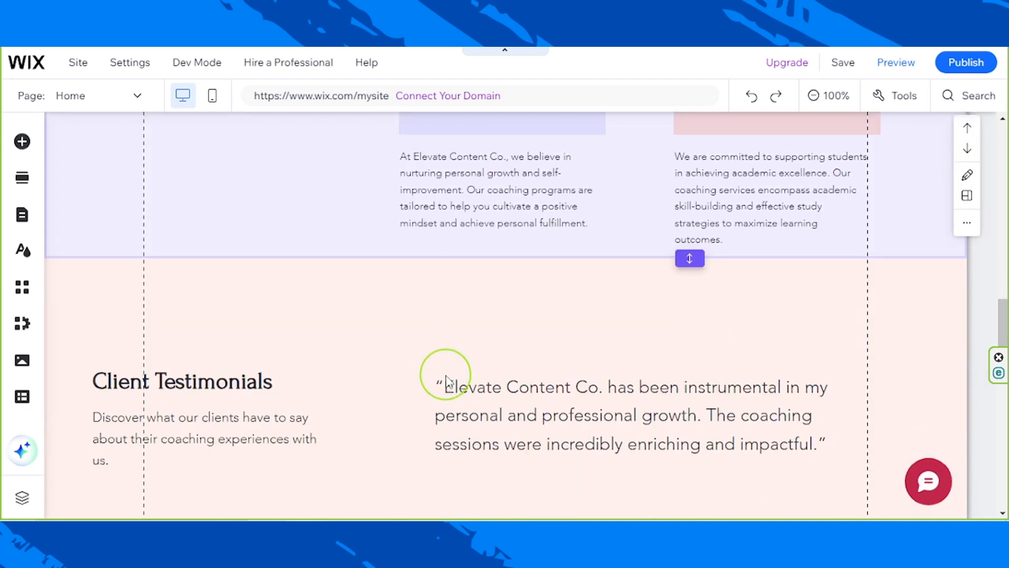
scroll(446, 379, down, 10)
scroll(450, 372, up, 8)
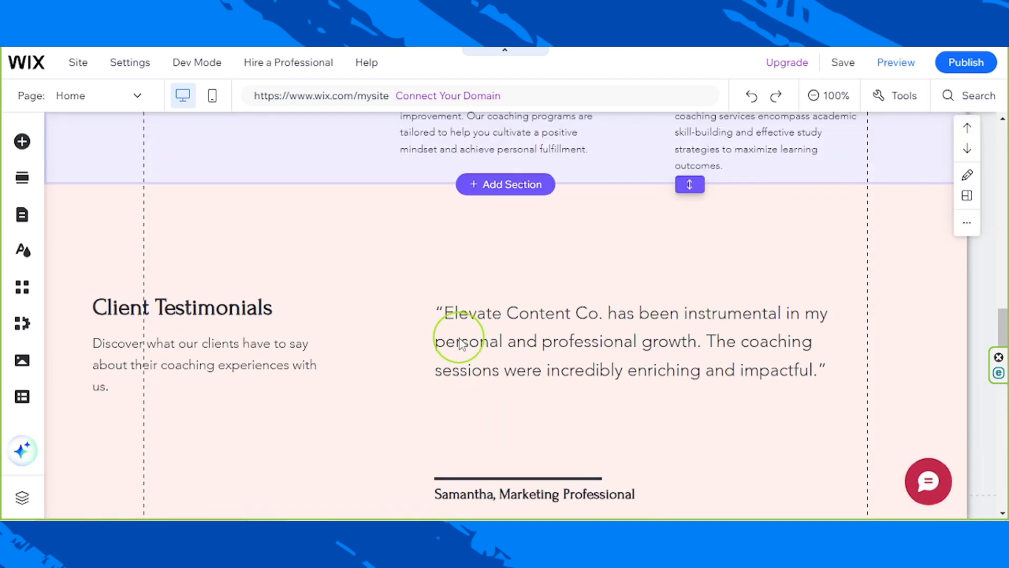
scroll(459, 337, down, 12)
scroll(457, 327, up, 20)
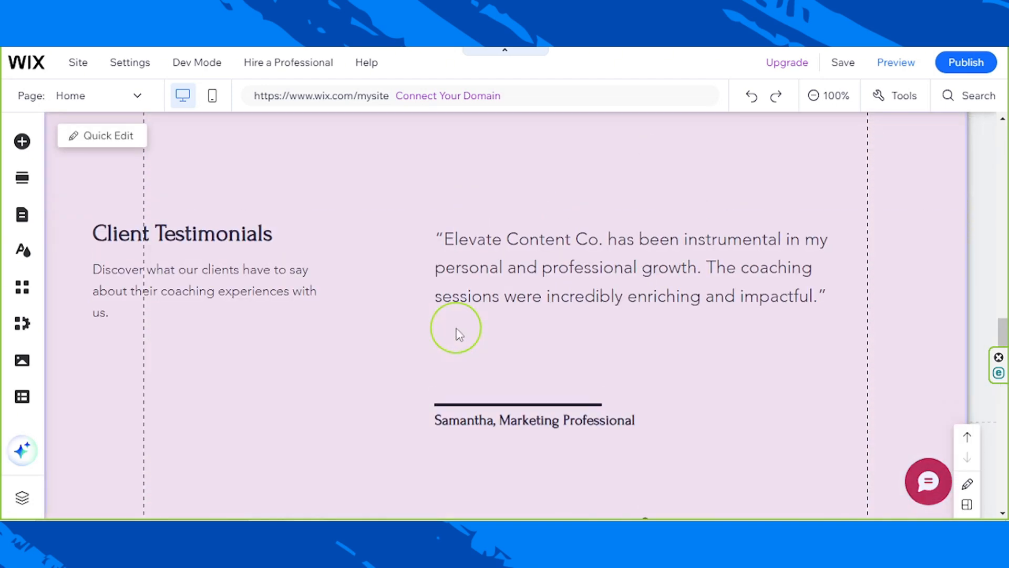
scroll(456, 329, up, 15)
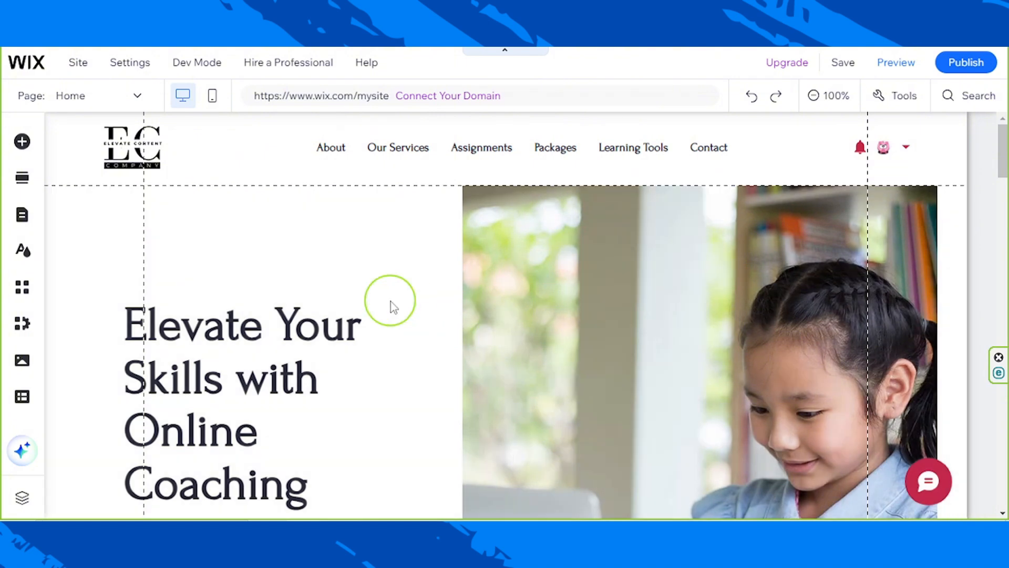
click(393, 303)
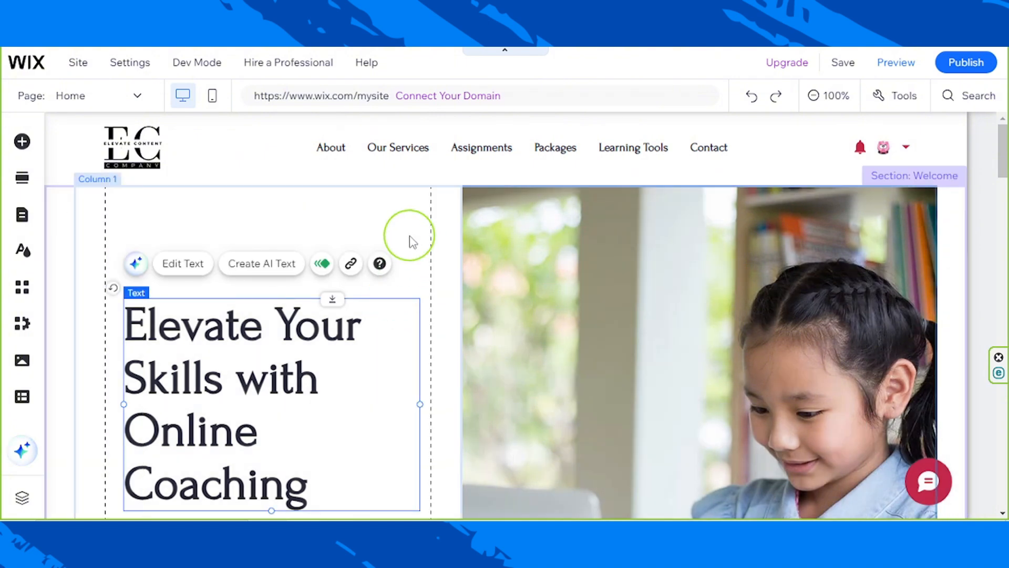
click(371, 238)
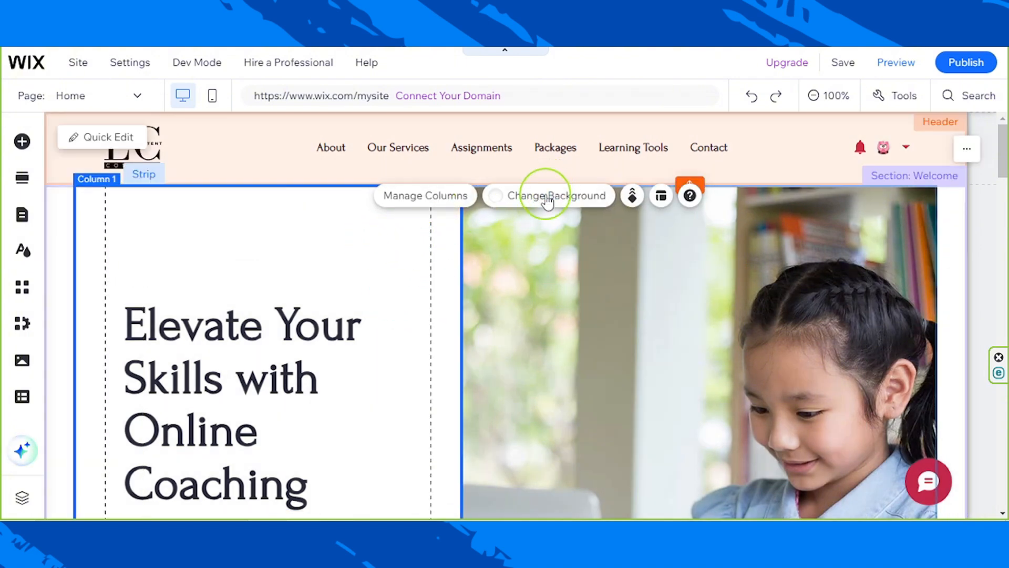
click(548, 199)
click(530, 290)
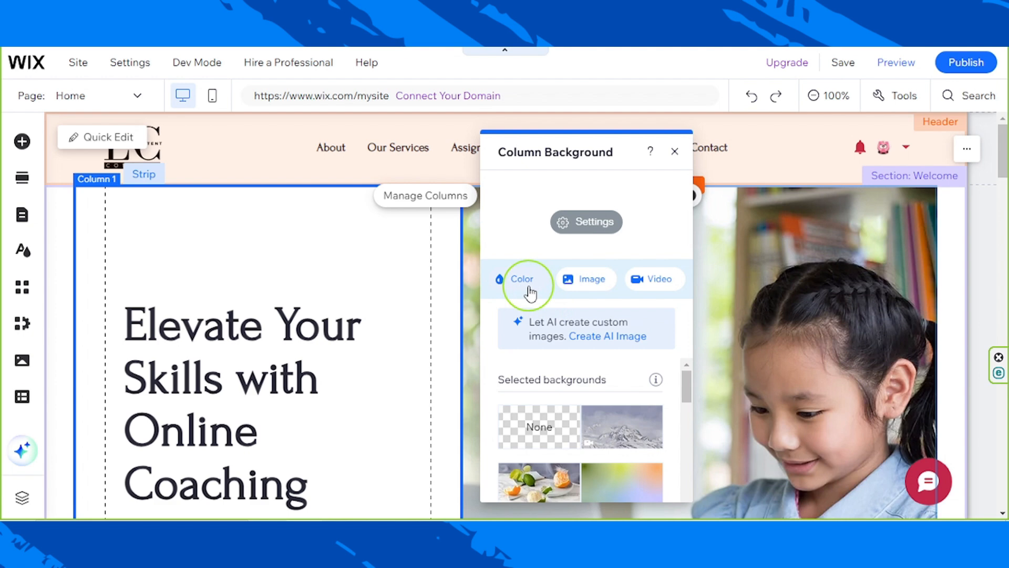
click(585, 347)
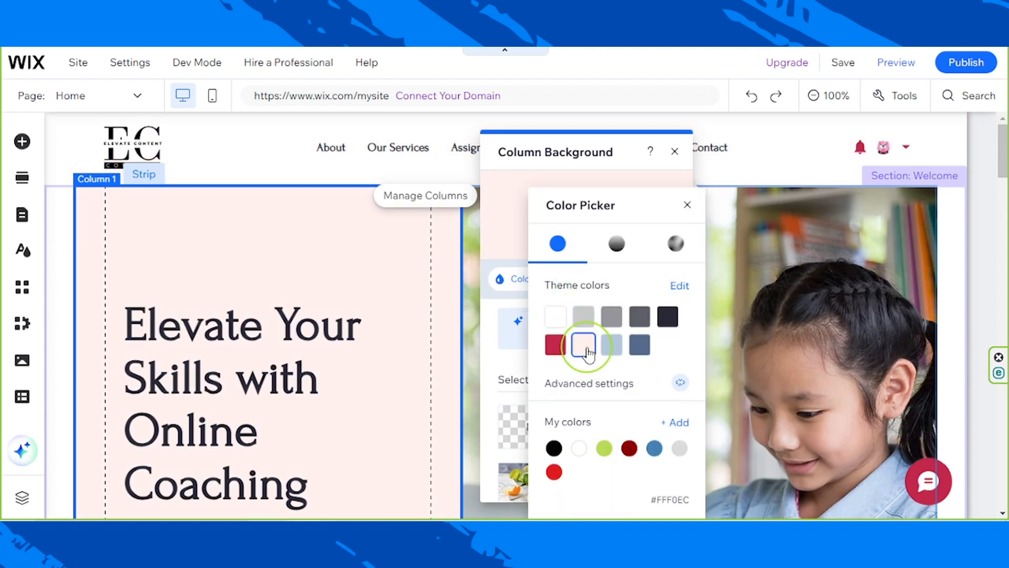
click(52, 279)
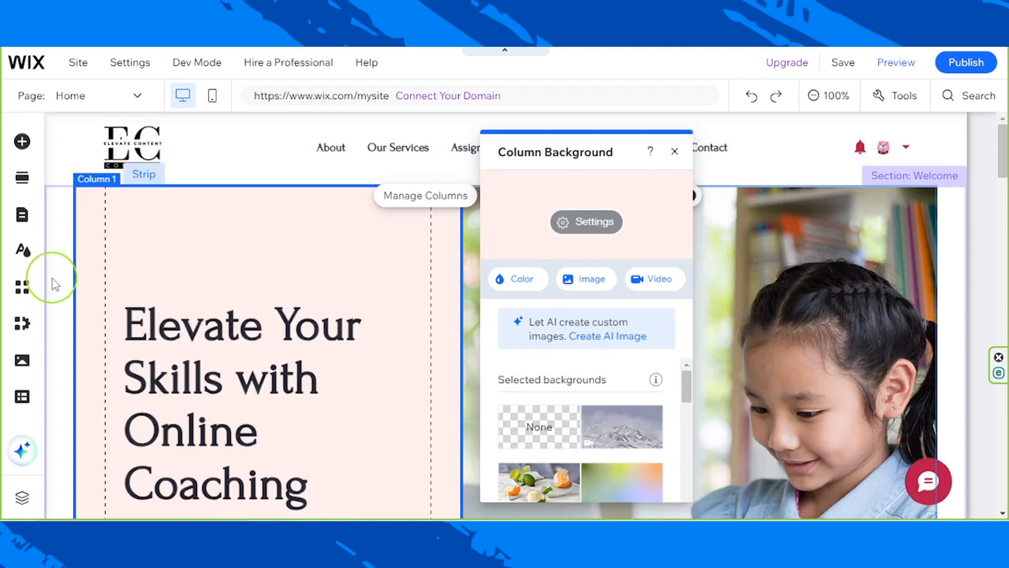
click(55, 278)
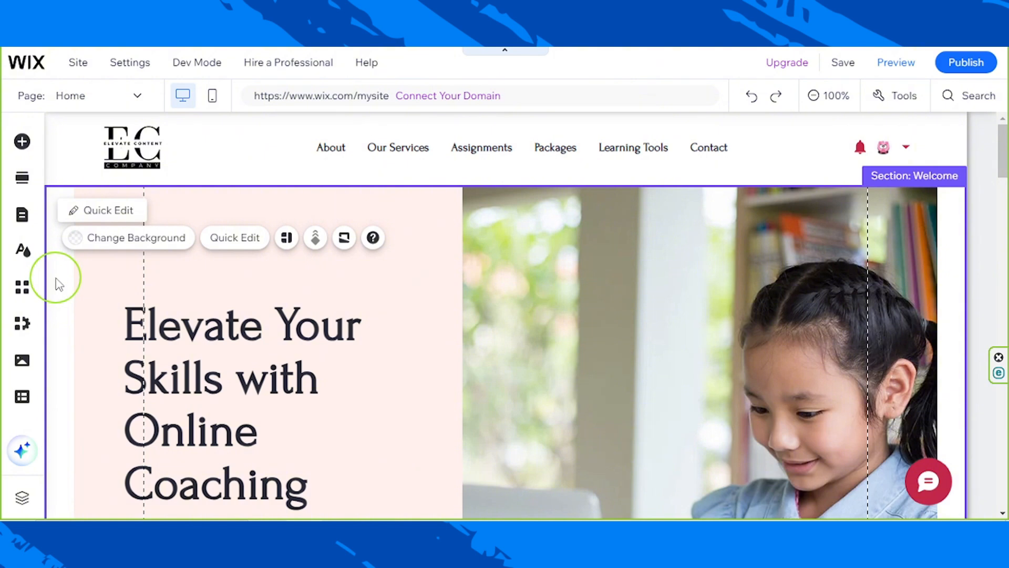
- Set the Welcome section's own background to the light pink theme color #FFF0EC, matching its heading column
click(51, 251)
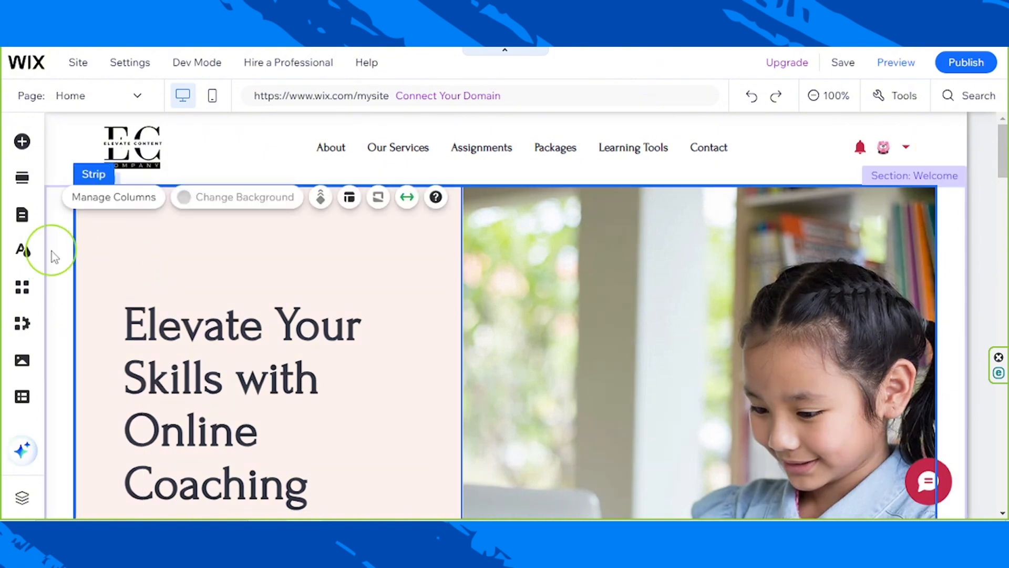
click(57, 255)
click(56, 251)
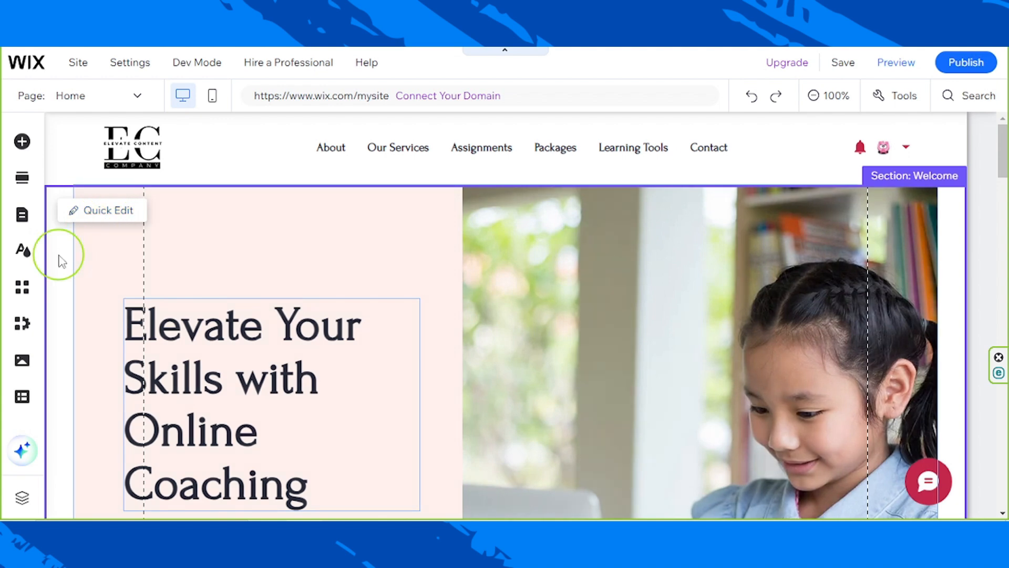
click(74, 217)
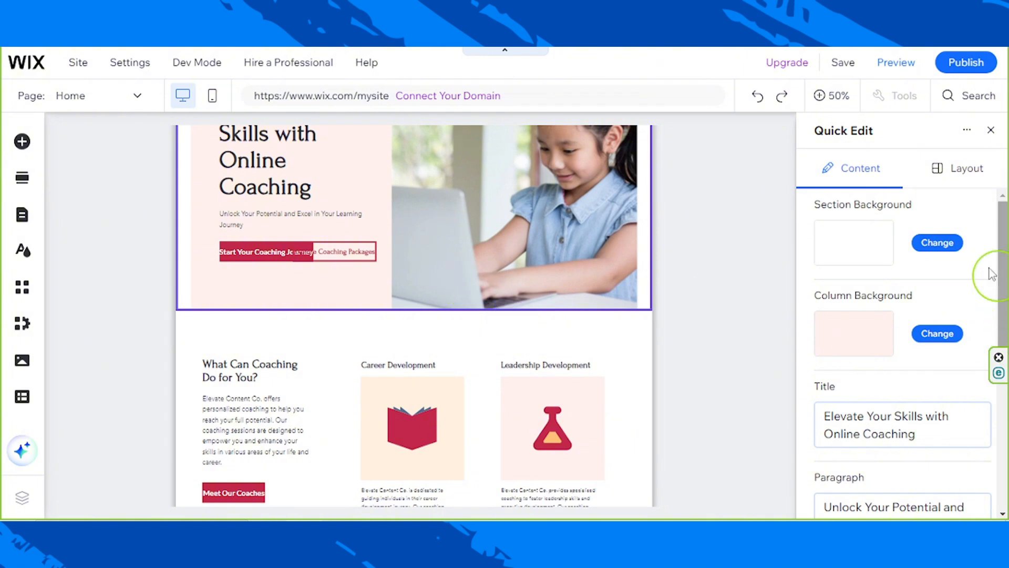
click(928, 256)
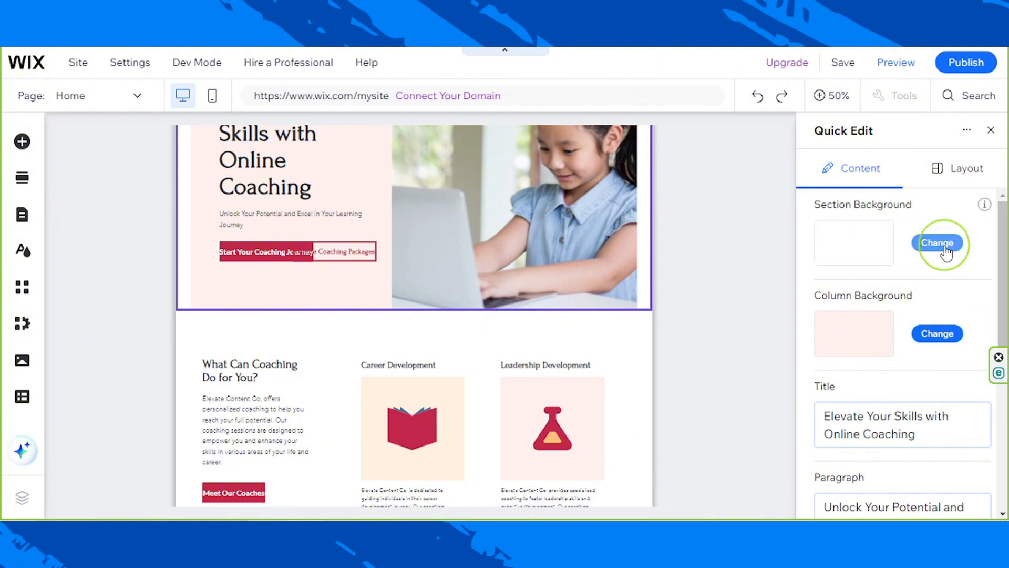
click(854, 258)
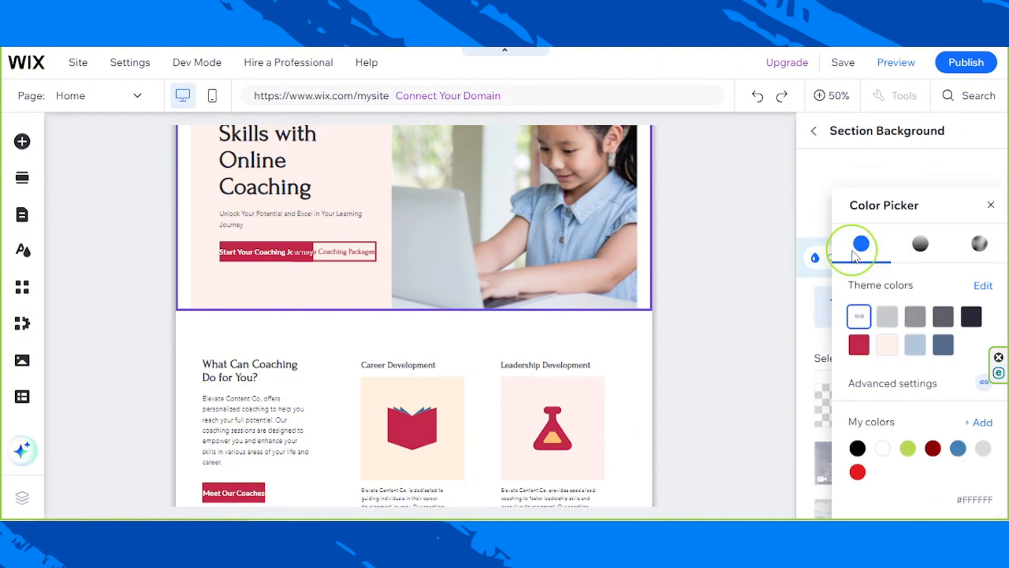
click(887, 345)
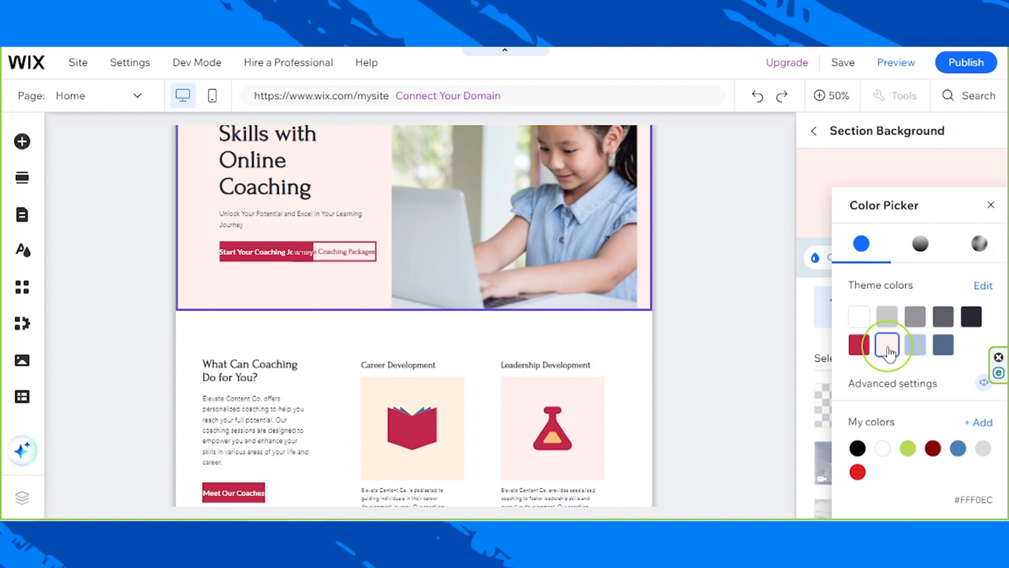
click(696, 264)
scroll(601, 411, up, 3)
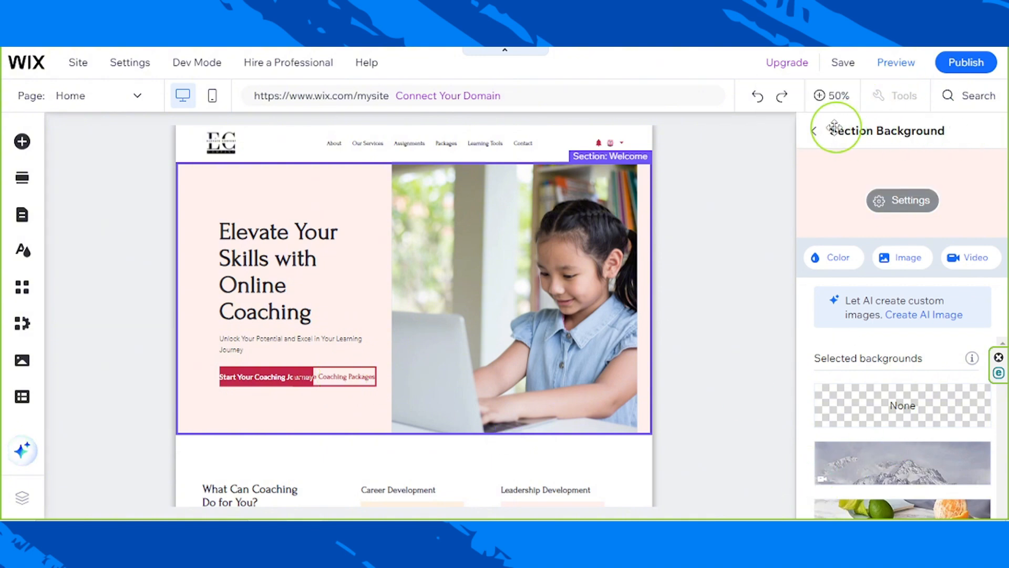
click(816, 133)
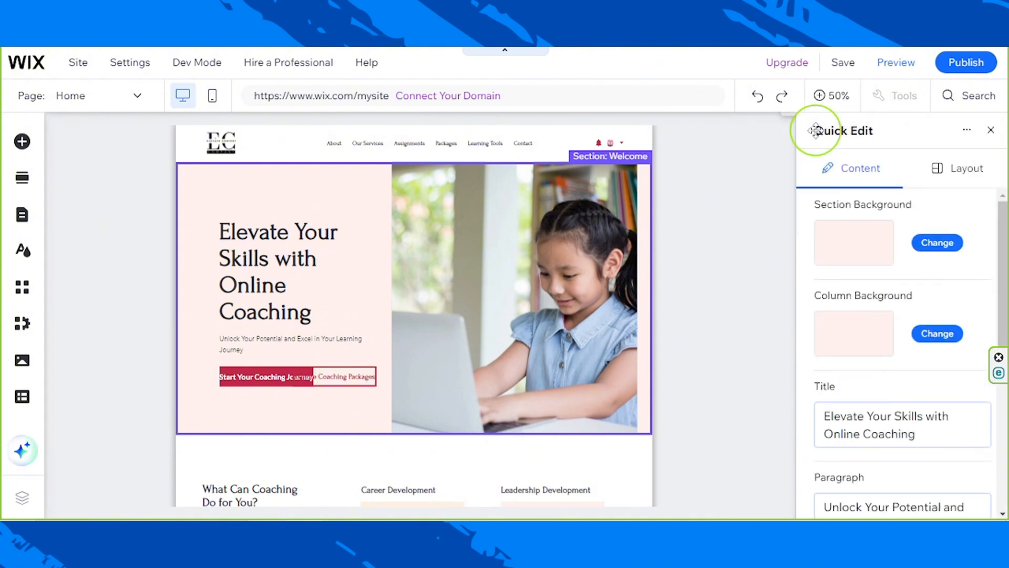
click(993, 133)
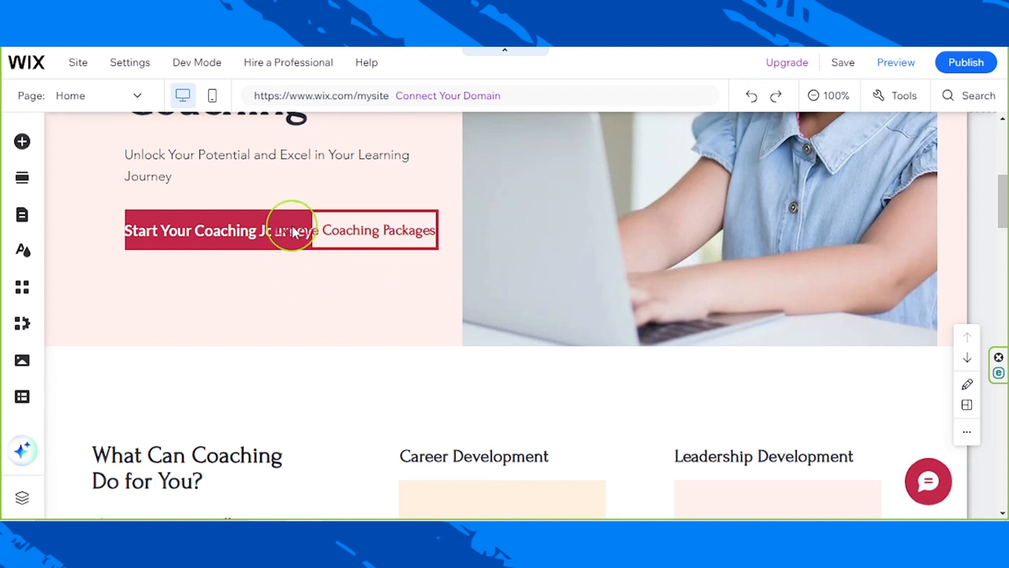
- Separate the Welcome section's overlapping buttons, stacking Explore Coaching Packages beneath Start Your Coaching Journey and centering them in the column
click(292, 230)
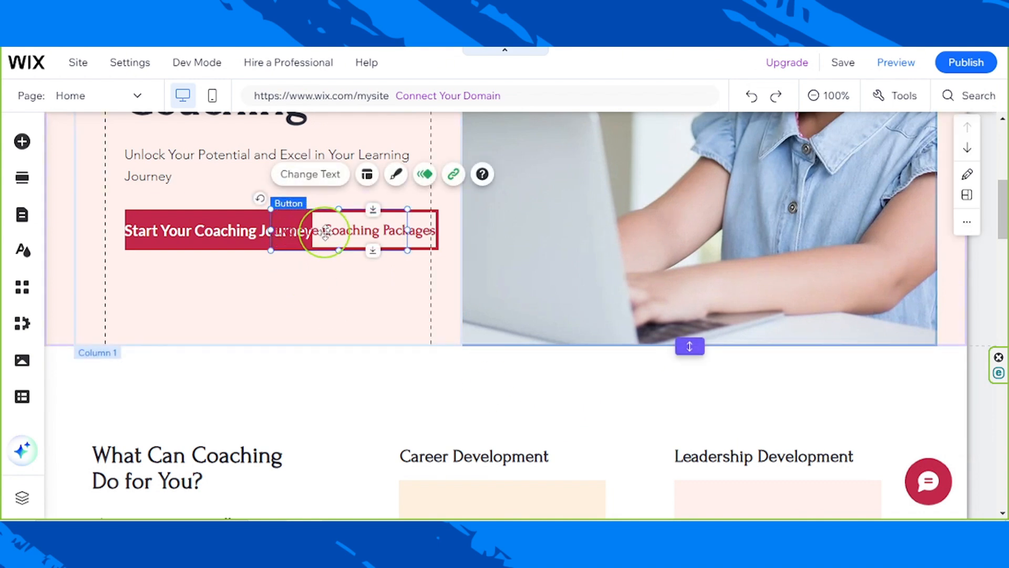
drag(325, 231, 229, 293)
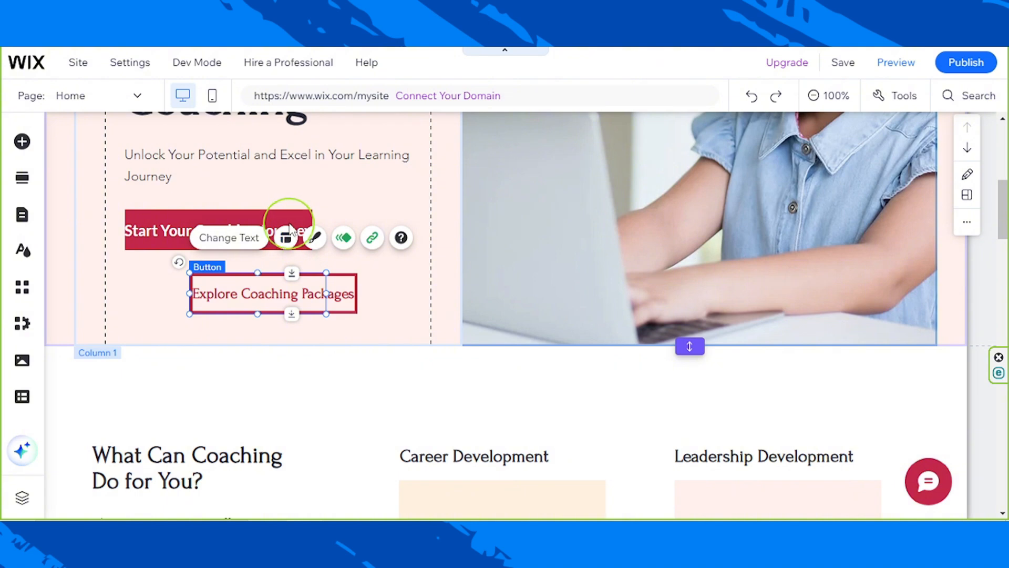
click(232, 221)
click(219, 222)
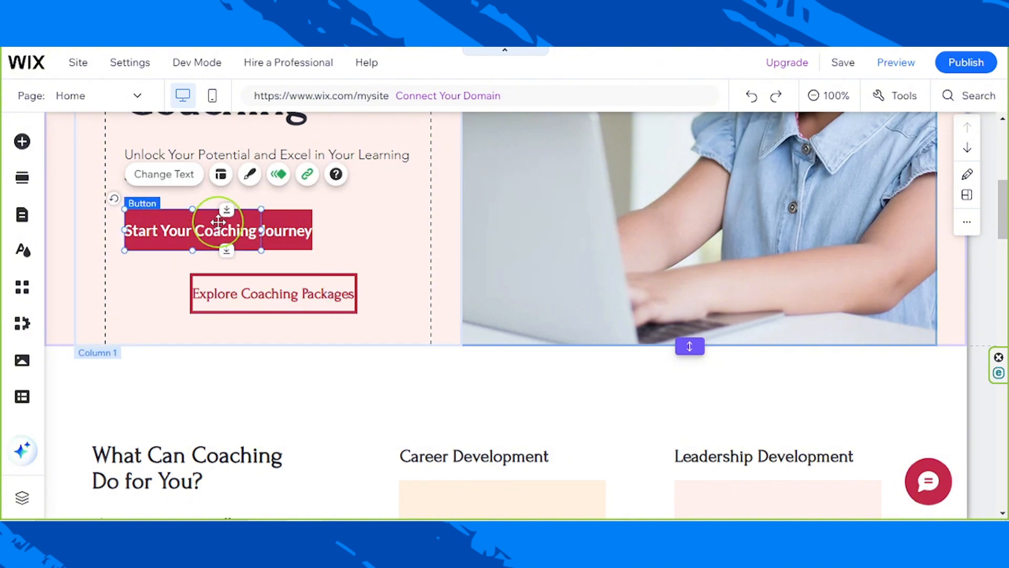
drag(219, 223, 286, 319)
scroll(302, 340, up, 2)
click(281, 374)
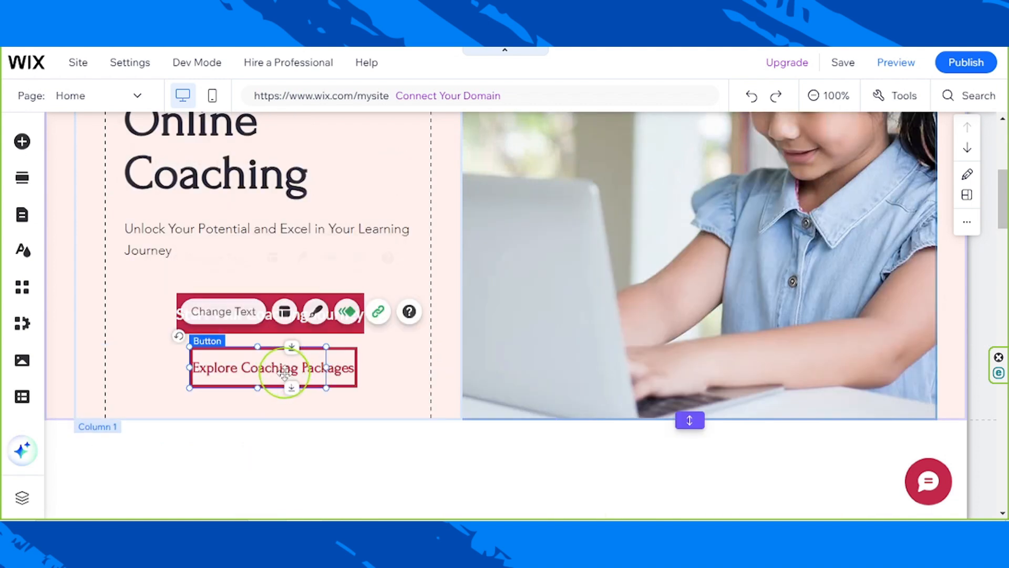
drag(281, 375, 284, 374)
- Apply the orange rounded READ MORE preset design to the Start Your Coaching Journey button
click(306, 297)
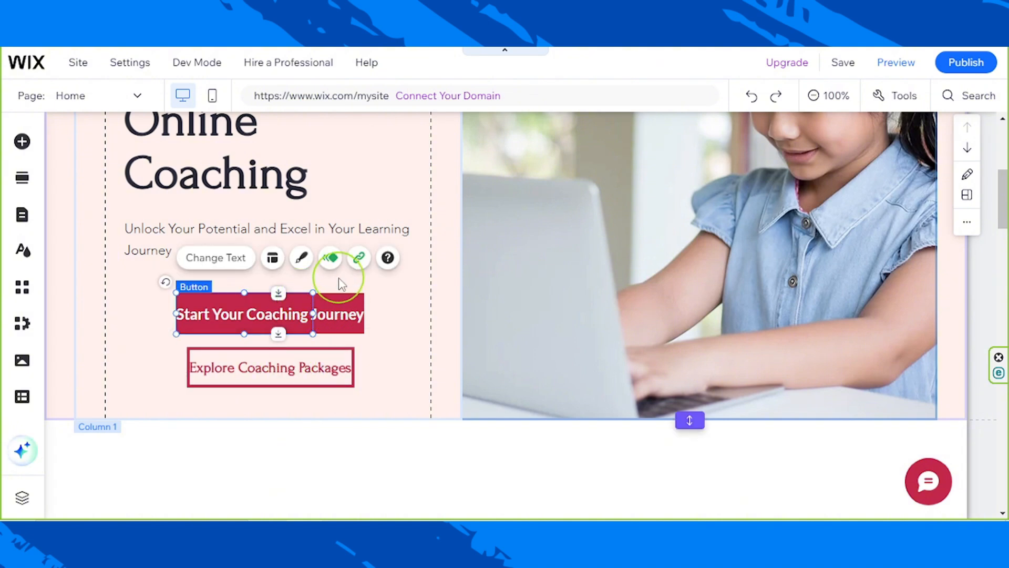
click(342, 295)
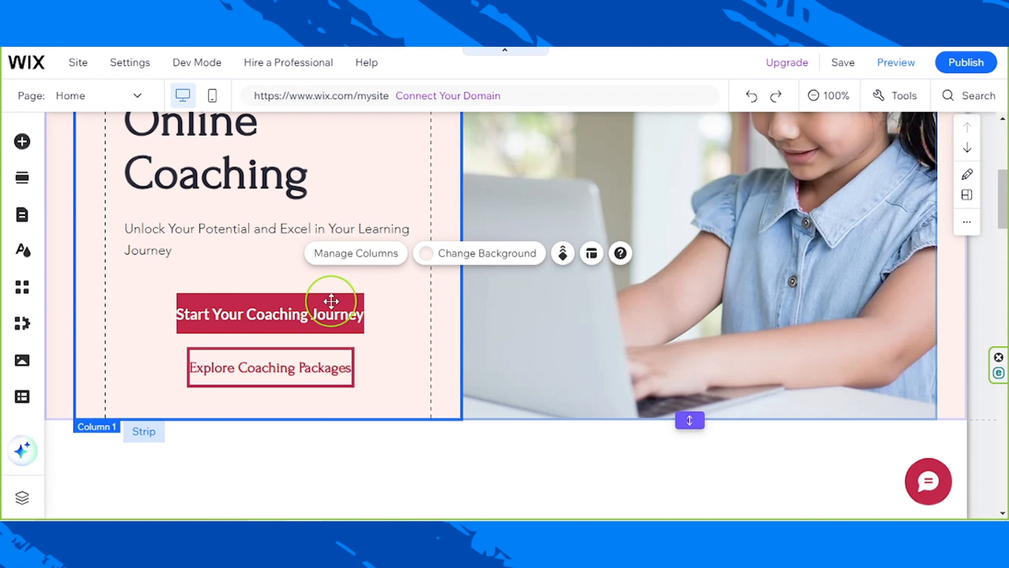
click(331, 301)
click(317, 310)
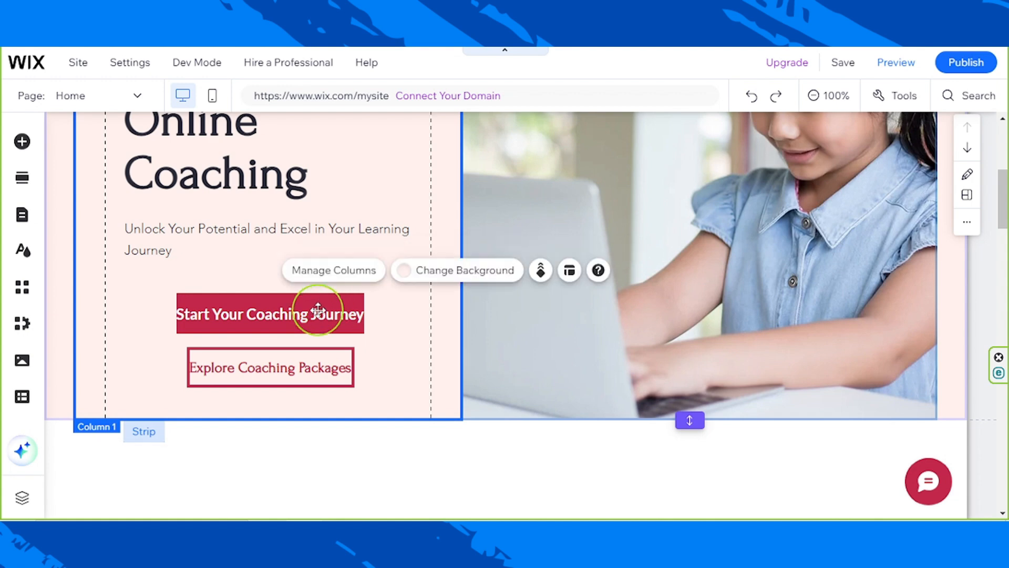
click(284, 312)
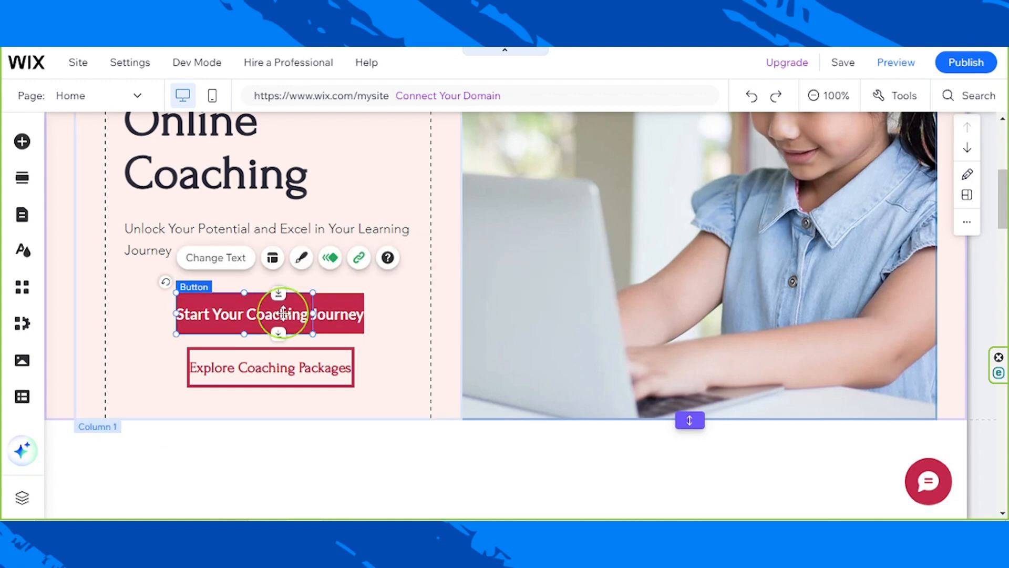
click(301, 263)
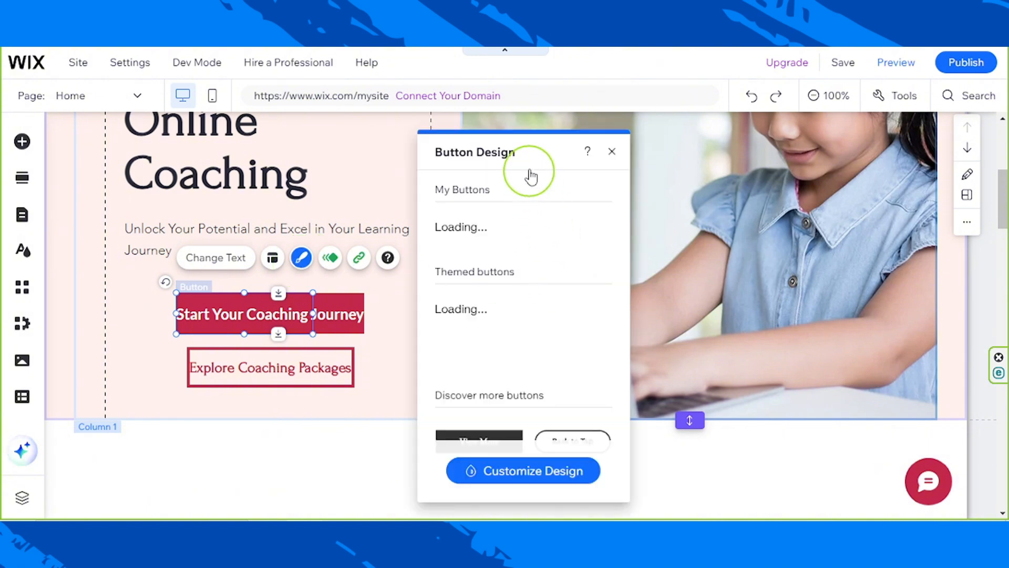
drag(561, 157, 667, 202)
scroll(634, 320, down, 1)
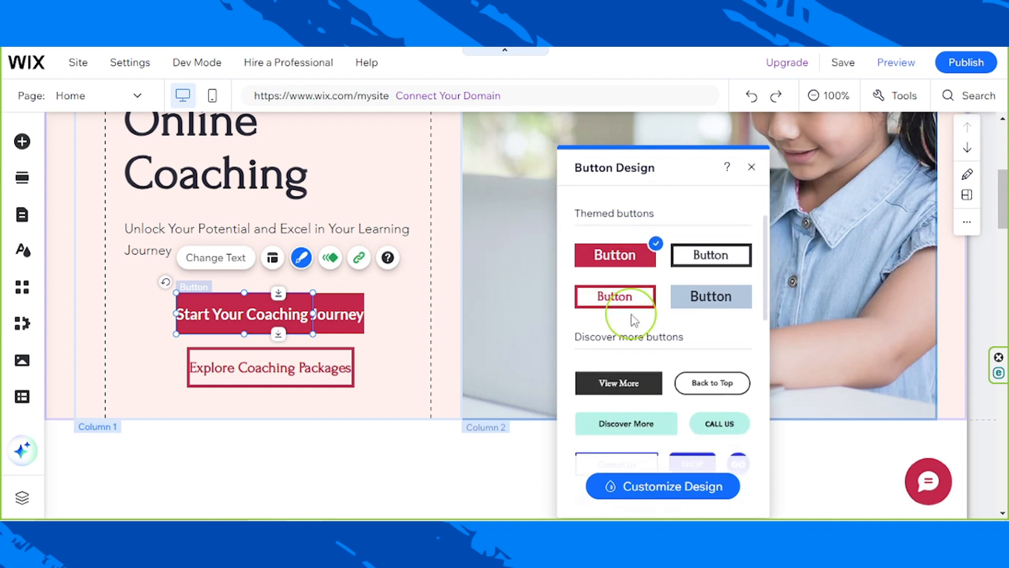
scroll(635, 314, up, 1)
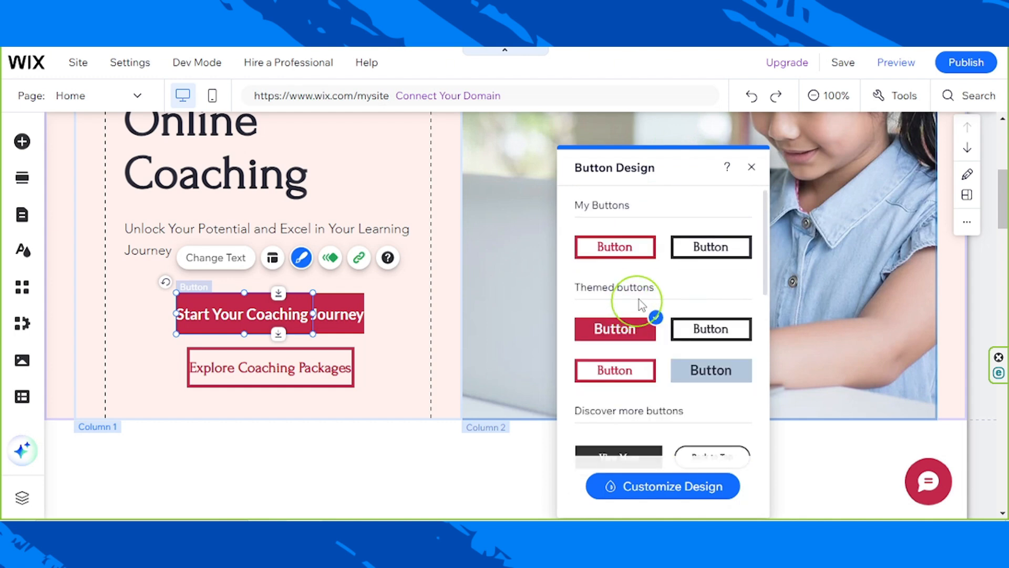
scroll(652, 284, down, 2)
click(647, 295)
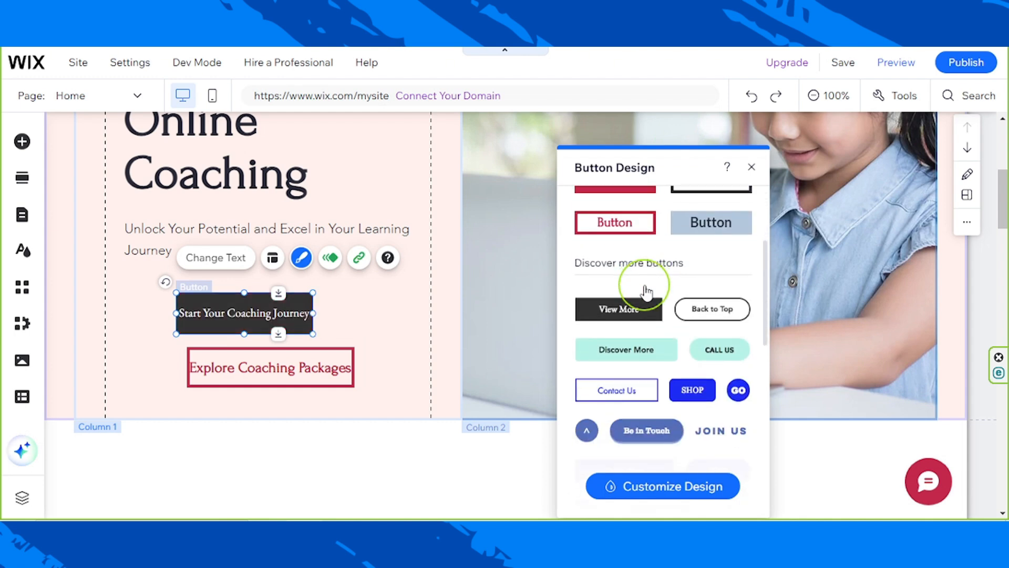
scroll(646, 292, down, 4)
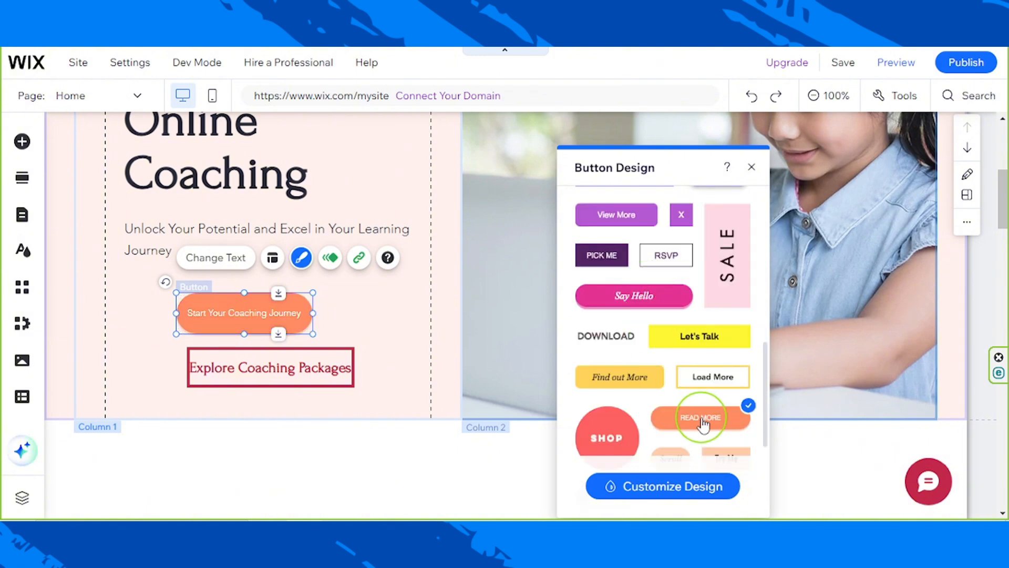
- Customize the Start Your Coaching Journey button's regular fill with the crimson theme color #C2274B
click(678, 486)
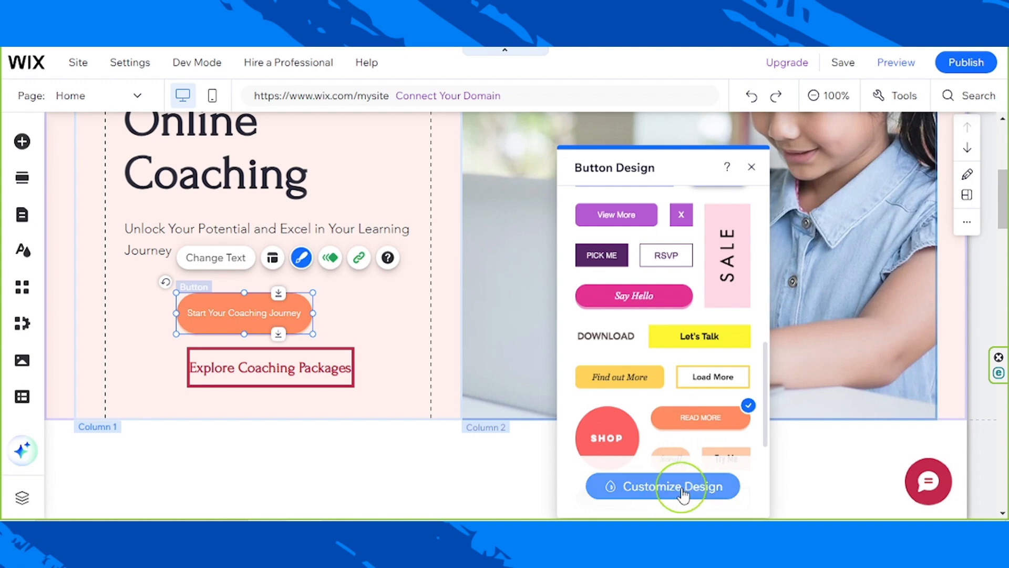
click(655, 494)
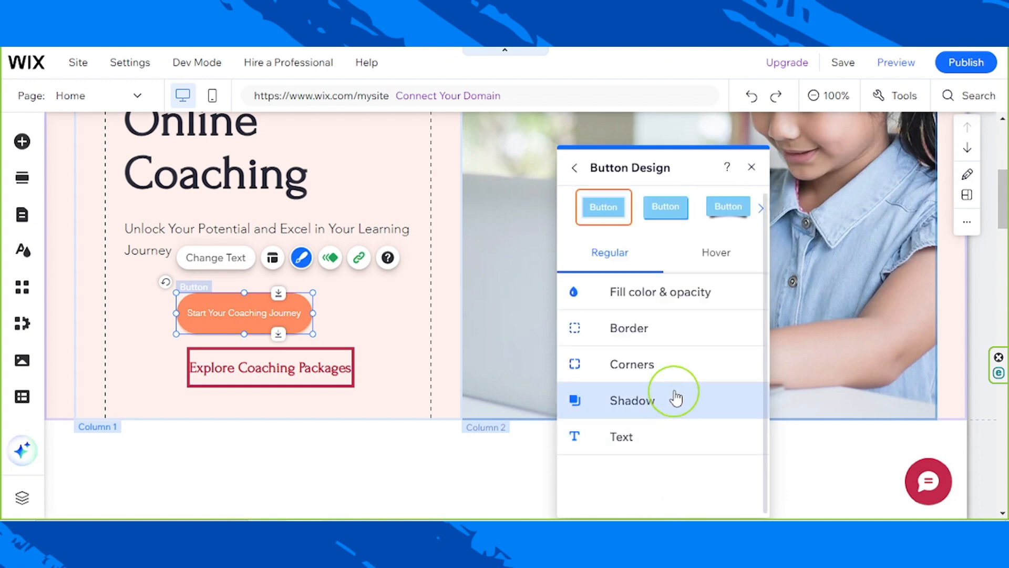
click(676, 312)
click(742, 350)
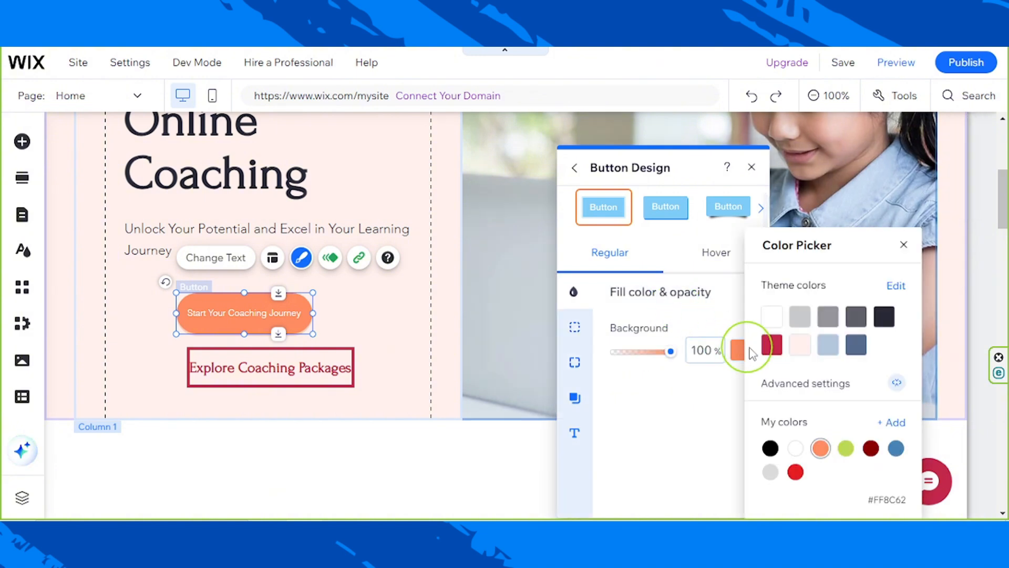
click(772, 345)
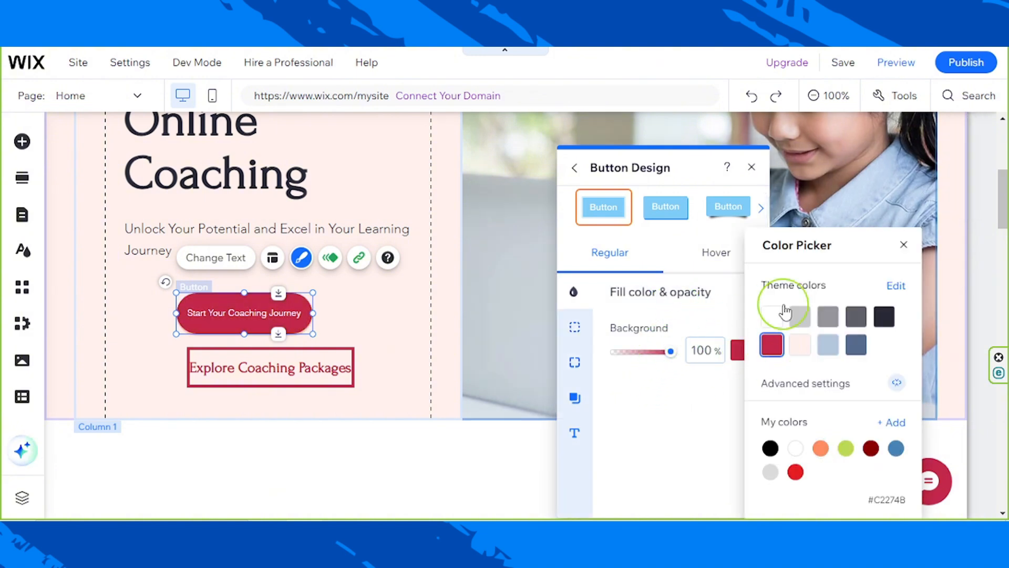
click(904, 245)
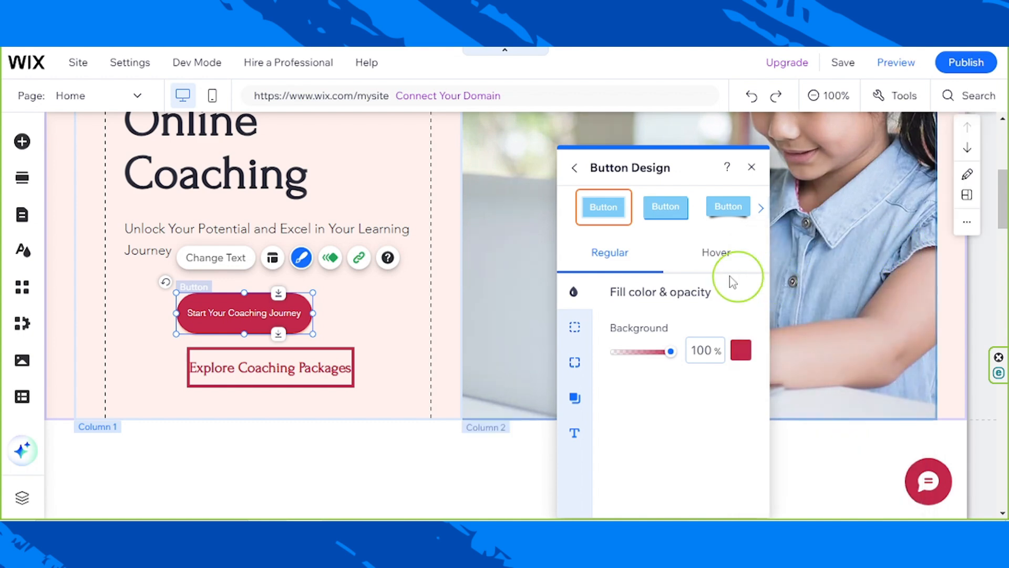
- Apply the saved crimson rounded button design to the Explore Coaching Packages button
click(327, 359)
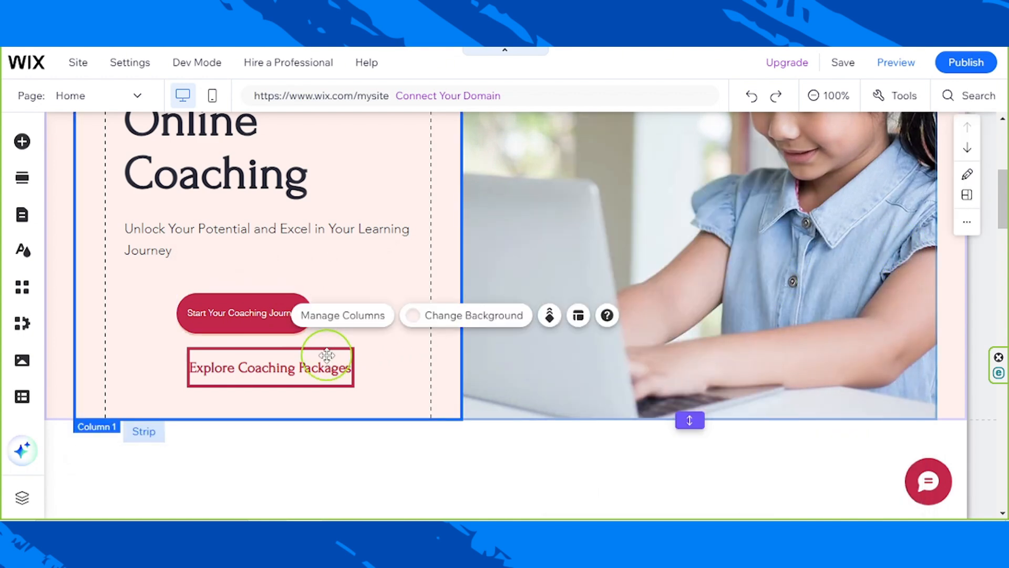
click(318, 363)
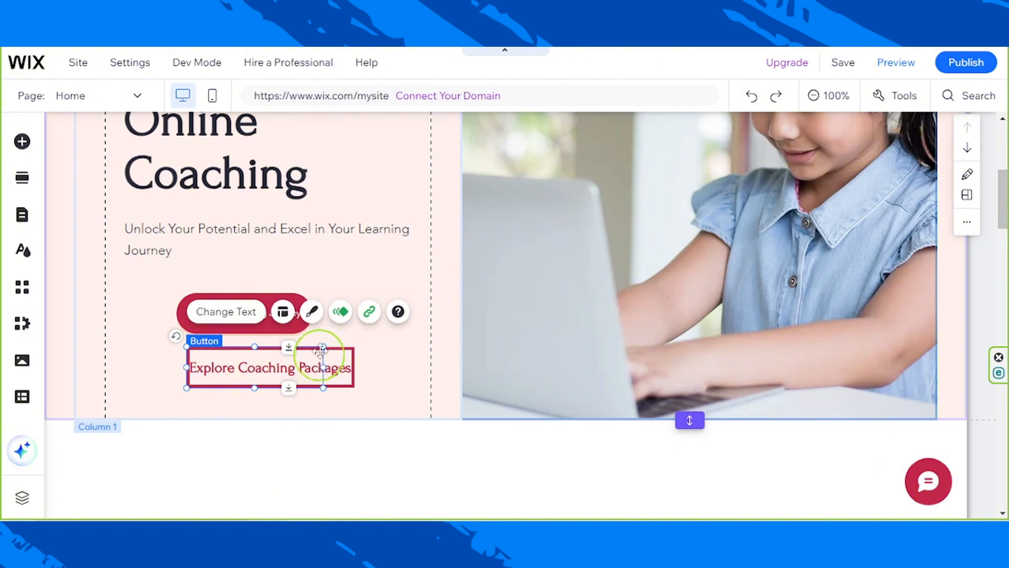
click(312, 313)
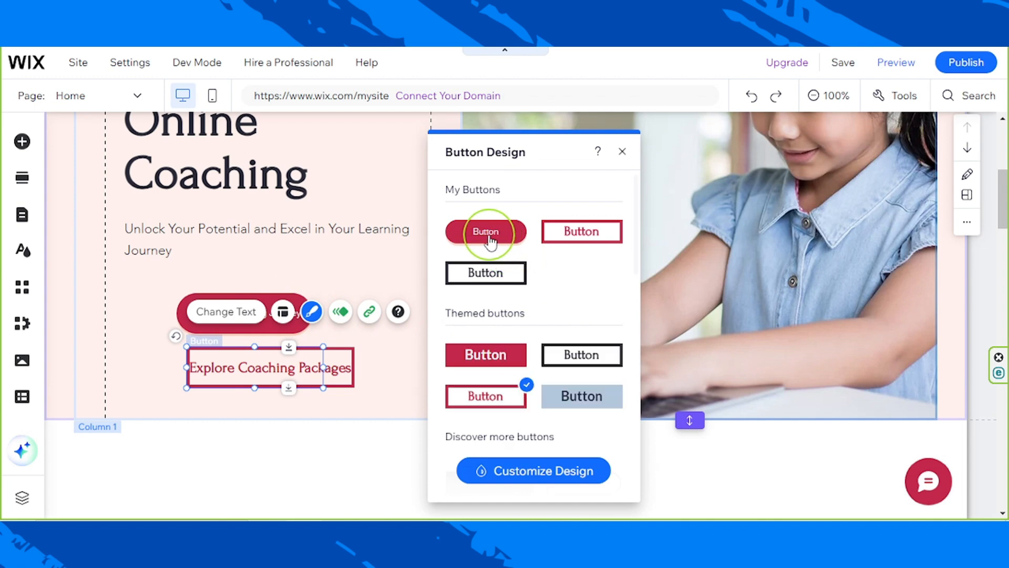
click(487, 235)
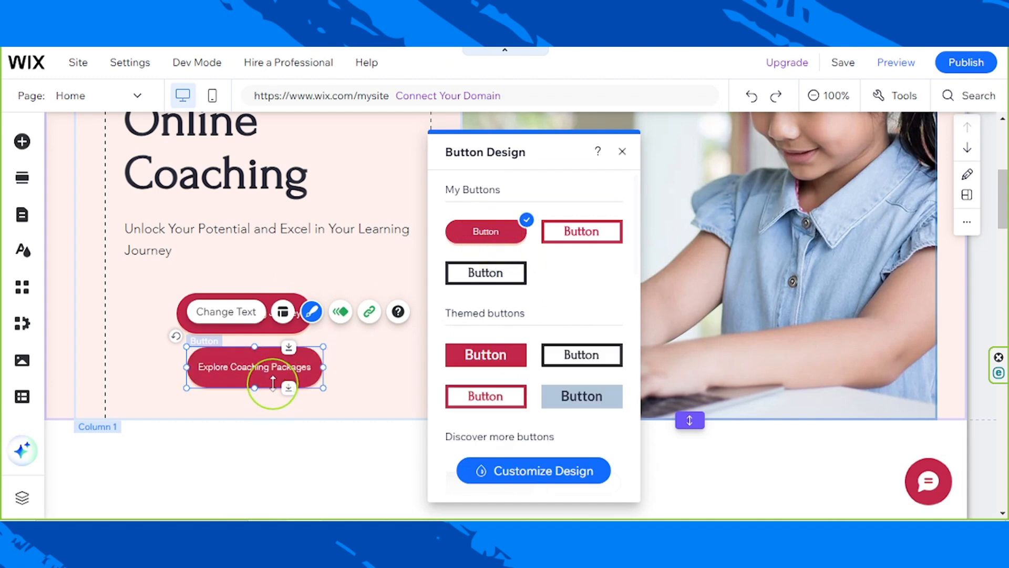
- Align the Explore Coaching Packages button directly beneath the Start Your Coaching Journey button, leaving a small gap between them
drag(267, 373, 269, 377)
click(405, 353)
click(292, 477)
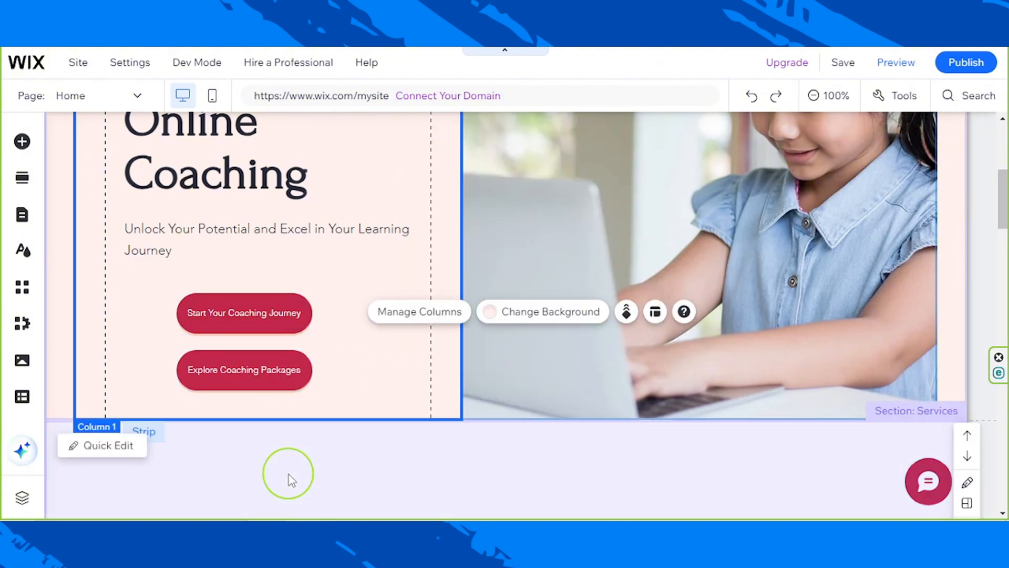
scroll(290, 475, up, 5)
scroll(290, 479, down, 4)
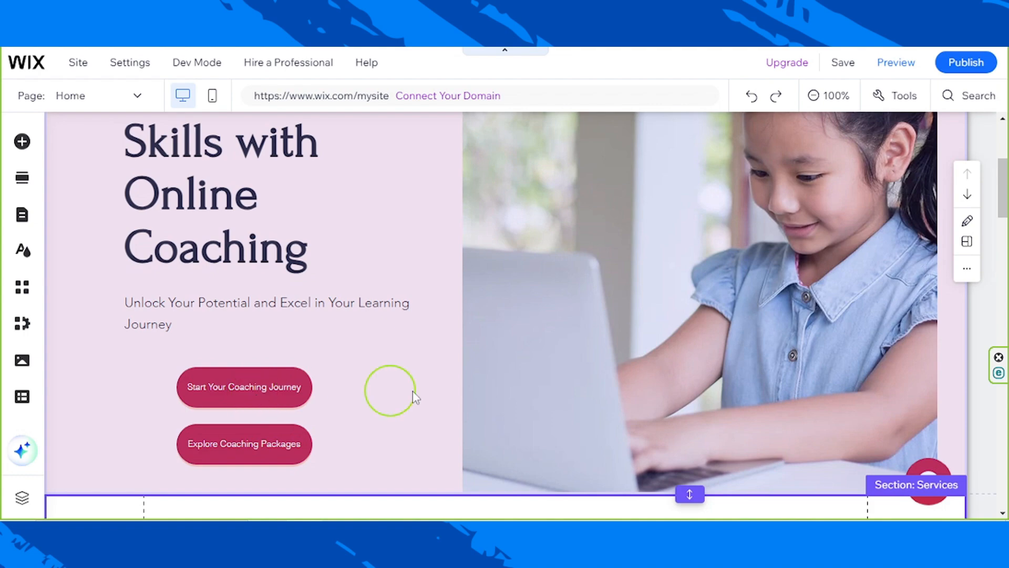
scroll(441, 403, up, 5)
scroll(444, 404, down, 12)
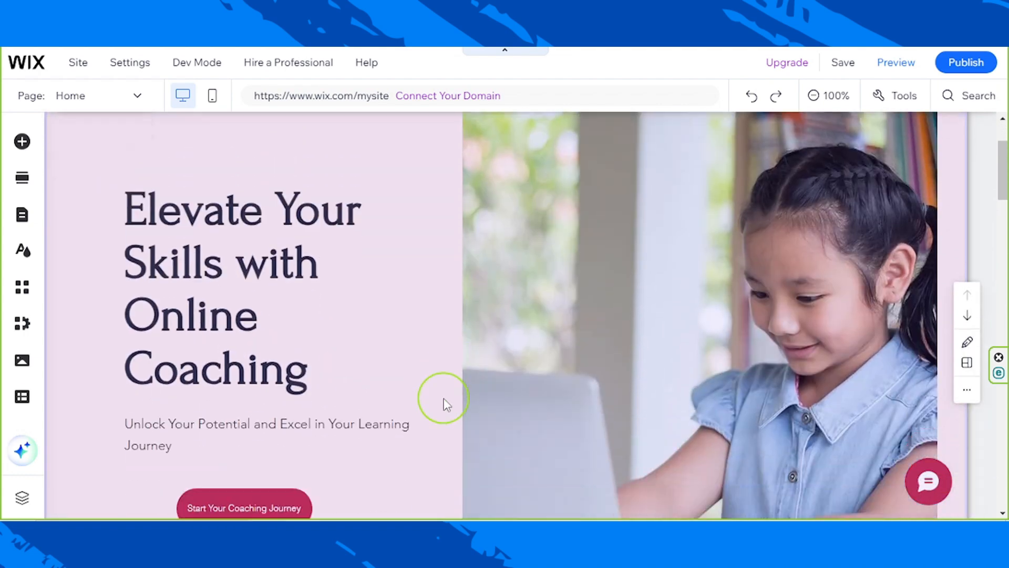
scroll(444, 403, down, 15)
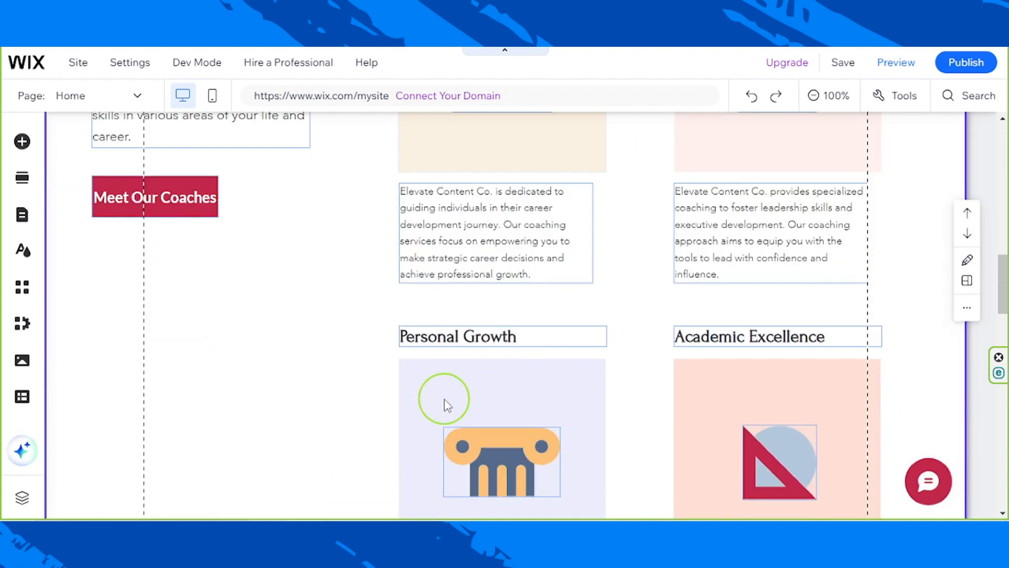
- Review the contact footer's form, columns, branding and page links for elements that need customizing
scroll(444, 401, down, 12)
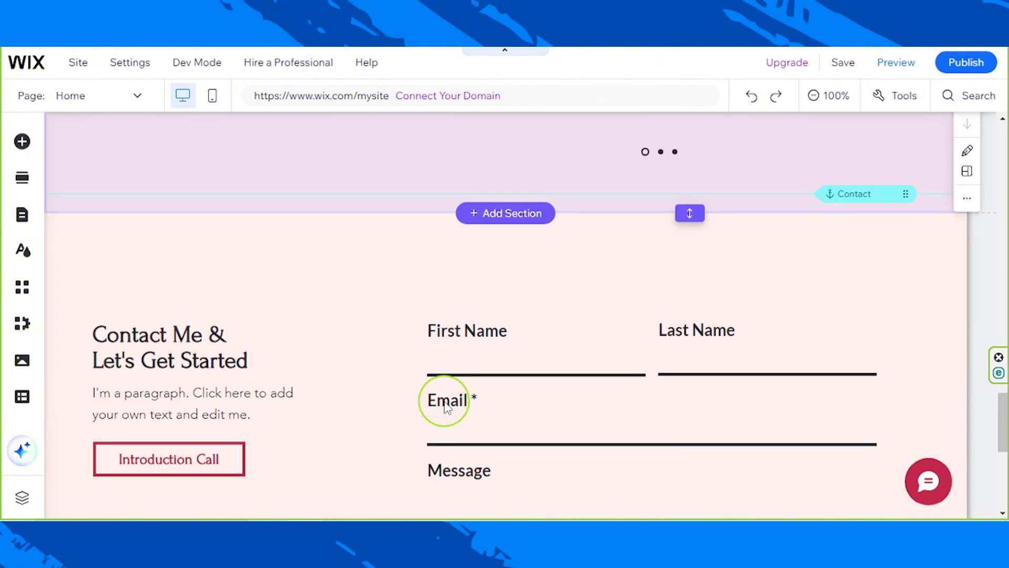
scroll(443, 404, up, 8)
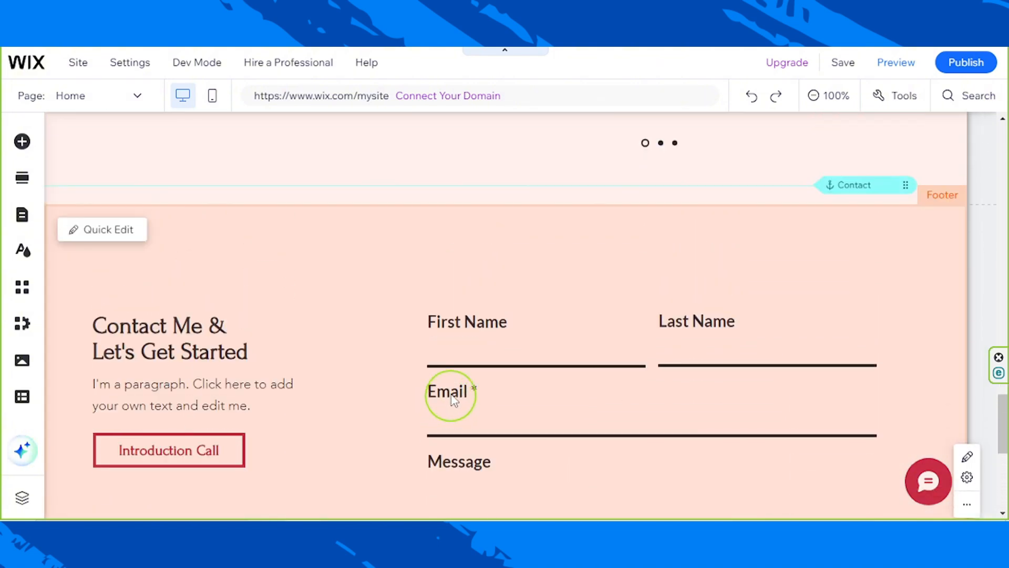
click(448, 282)
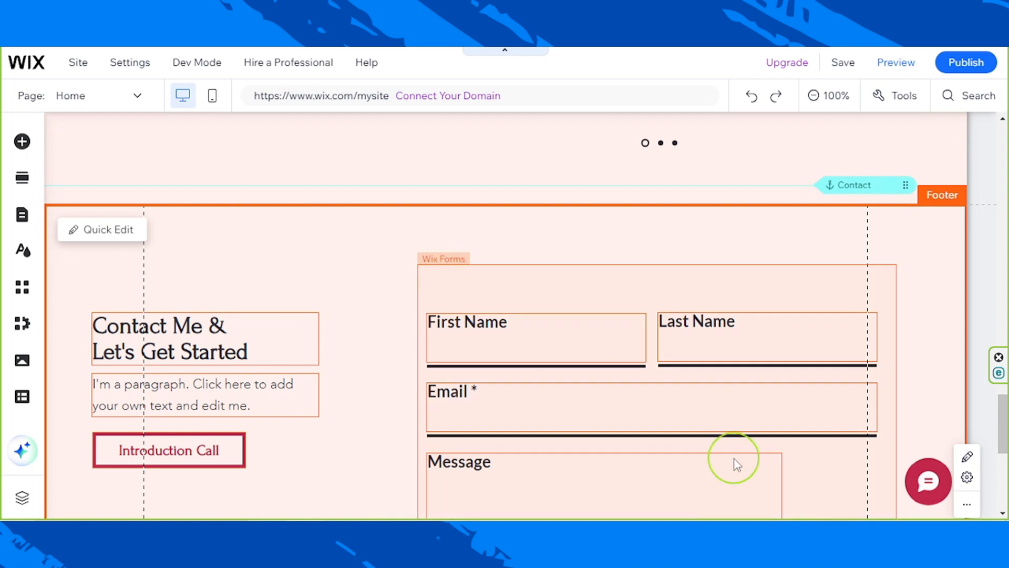
scroll(736, 462, down, 4)
scroll(736, 463, down, 3)
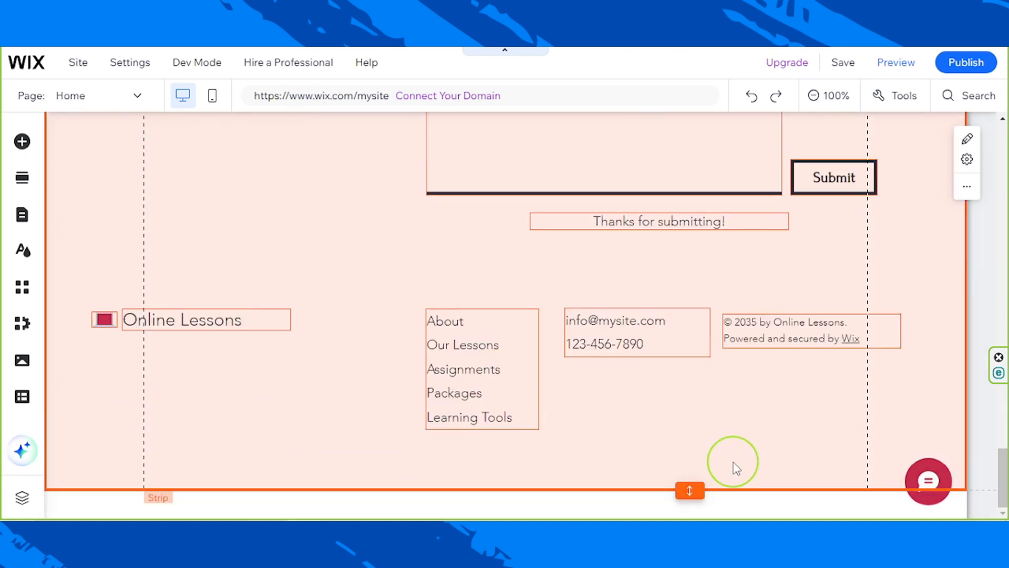
click(695, 450)
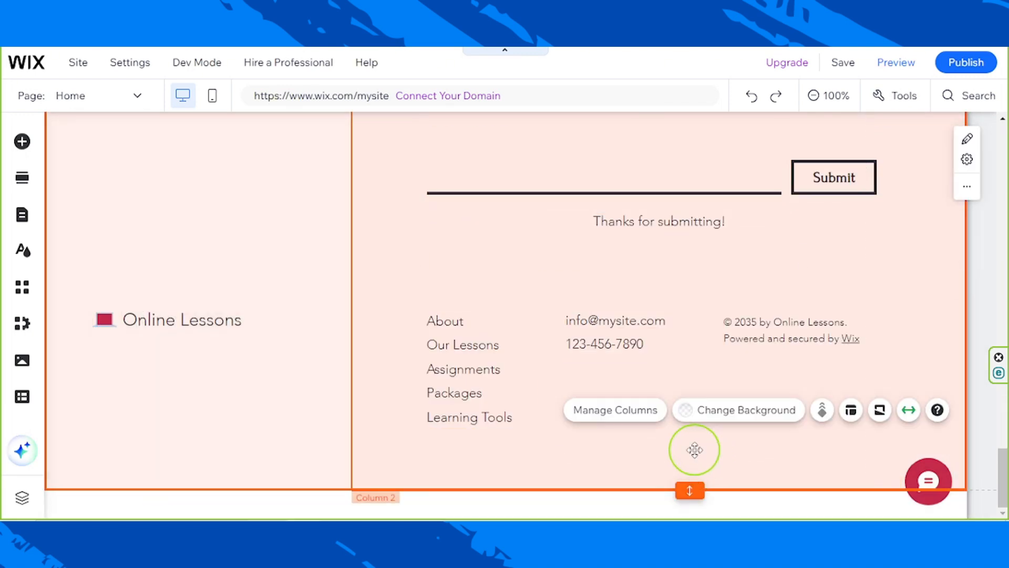
click(198, 419)
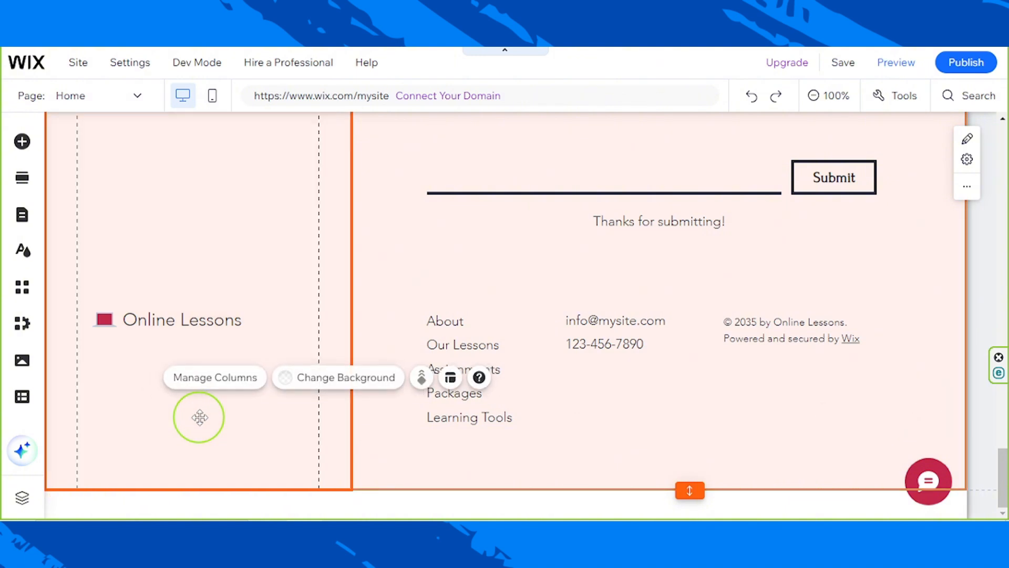
click(832, 408)
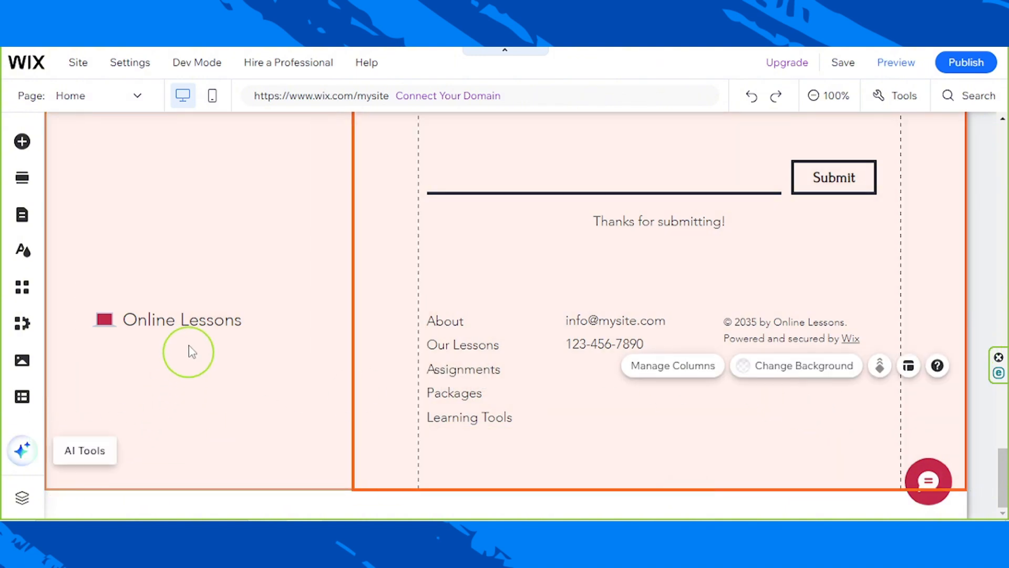
- Delete the Online Lessons text and the small laptop icon beside it from the footer's first column
click(191, 326)
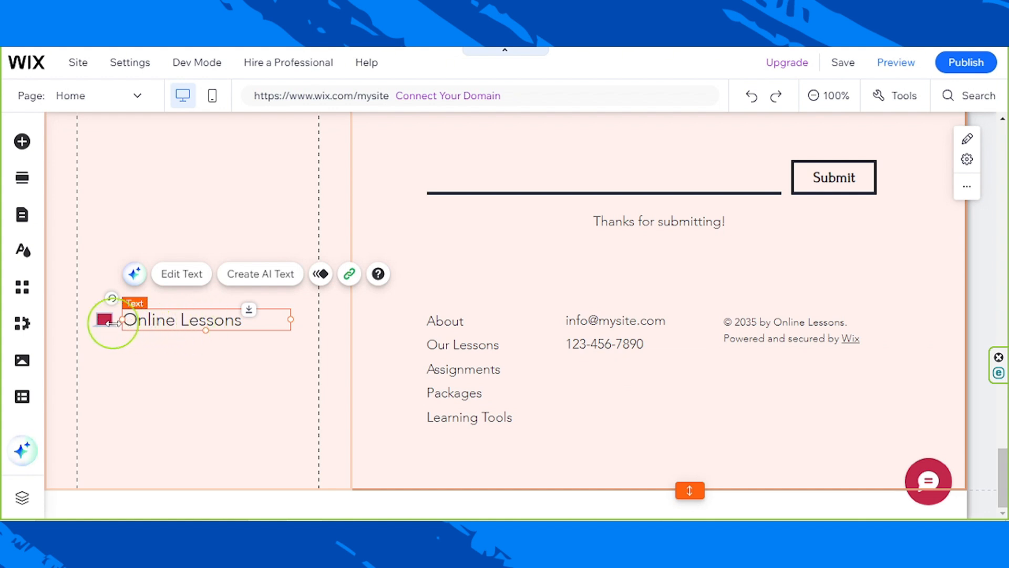
click(108, 321)
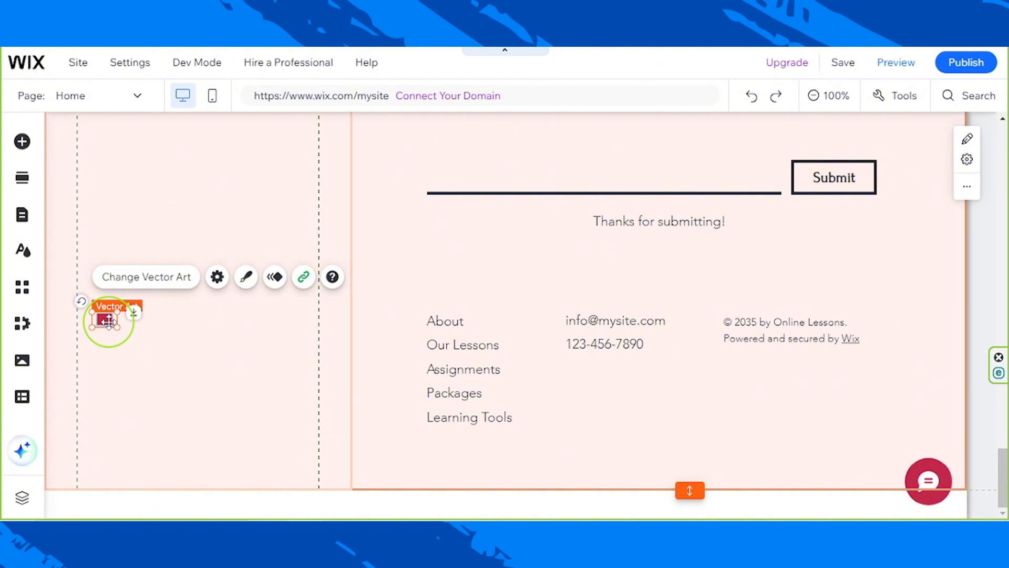
key(Delete)
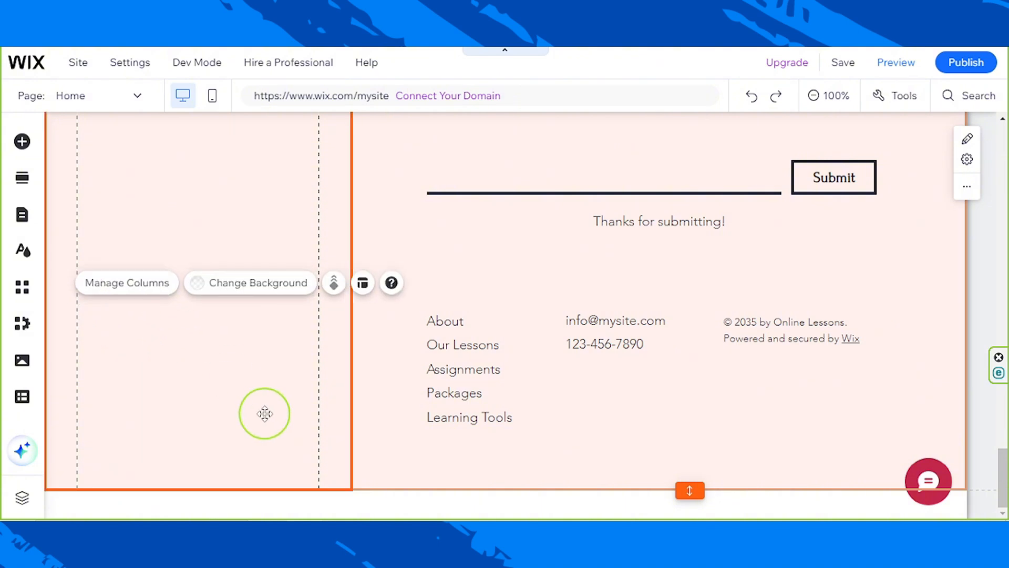
- Copy the Elevate Content Company logo from the header and place it in the footer's first column below the Introduction Call button
scroll(572, 271, up, 15)
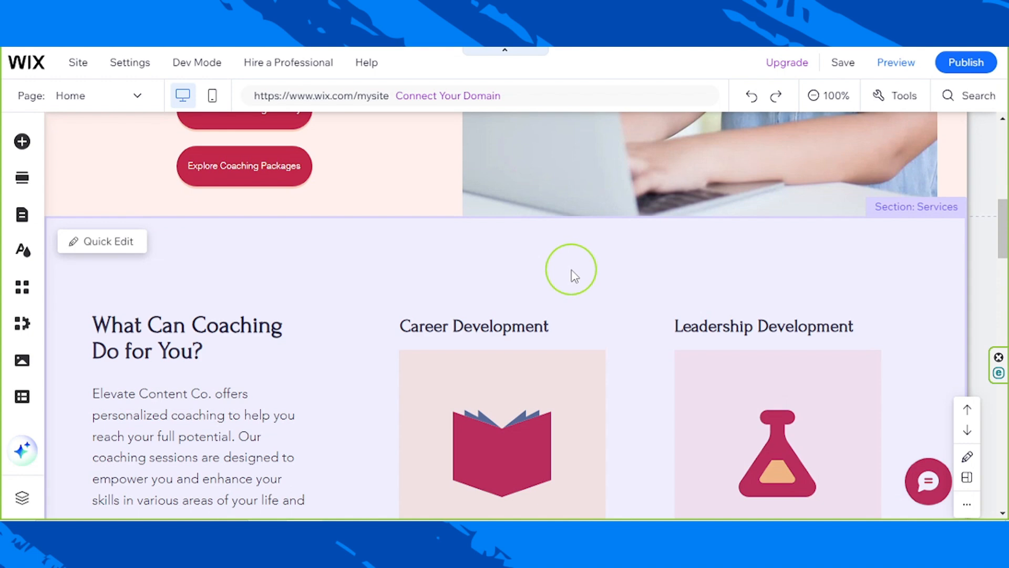
scroll(572, 271, up, 5)
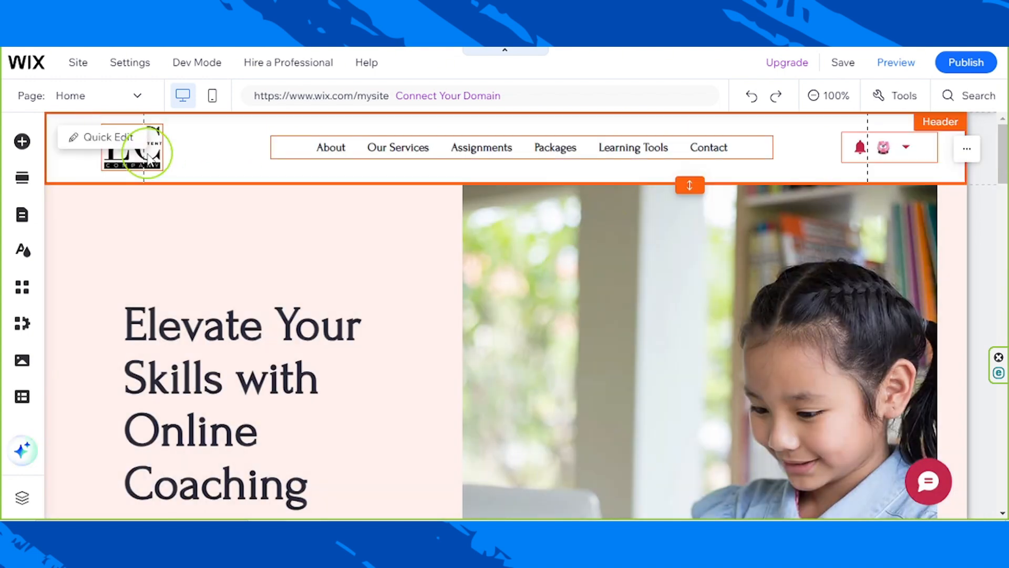
click(148, 153)
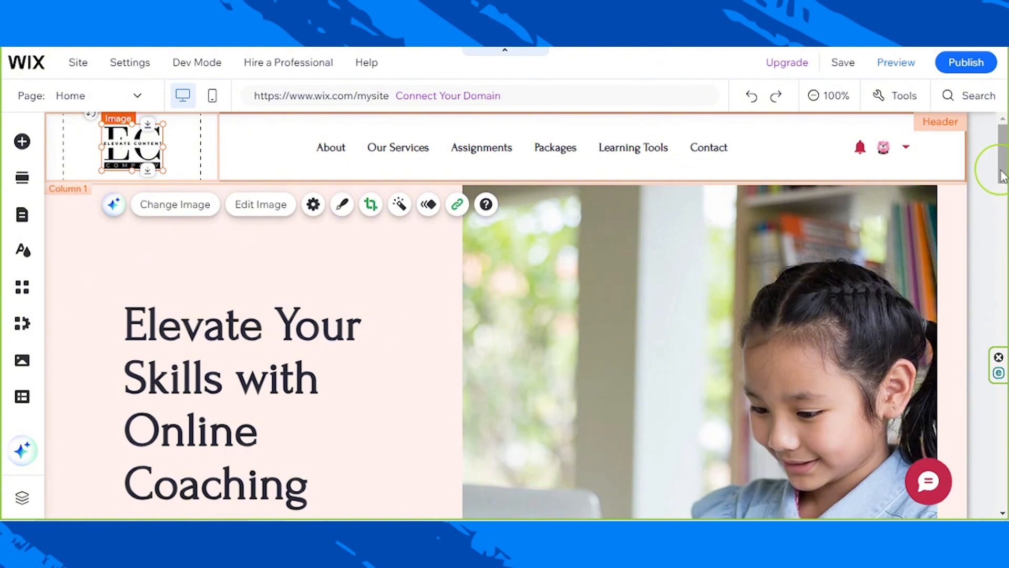
drag(1003, 168, 993, 487)
click(308, 385)
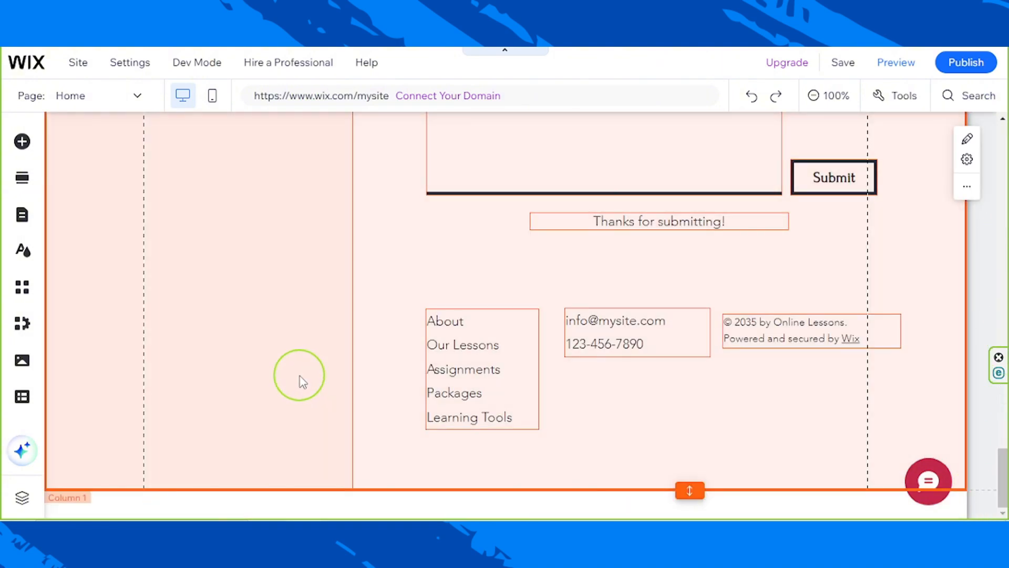
key(ctrl+v)
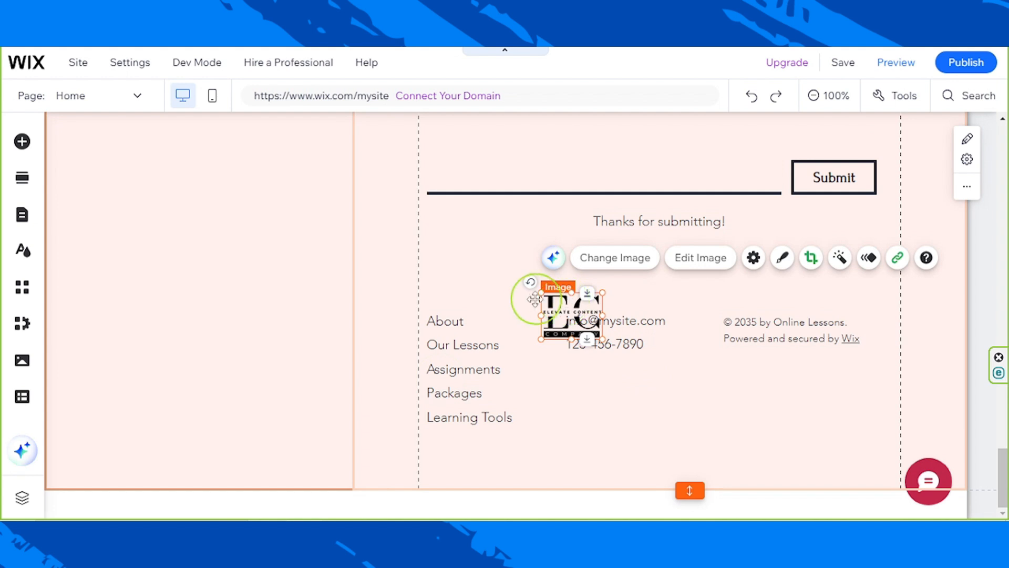
drag(535, 299, 197, 284)
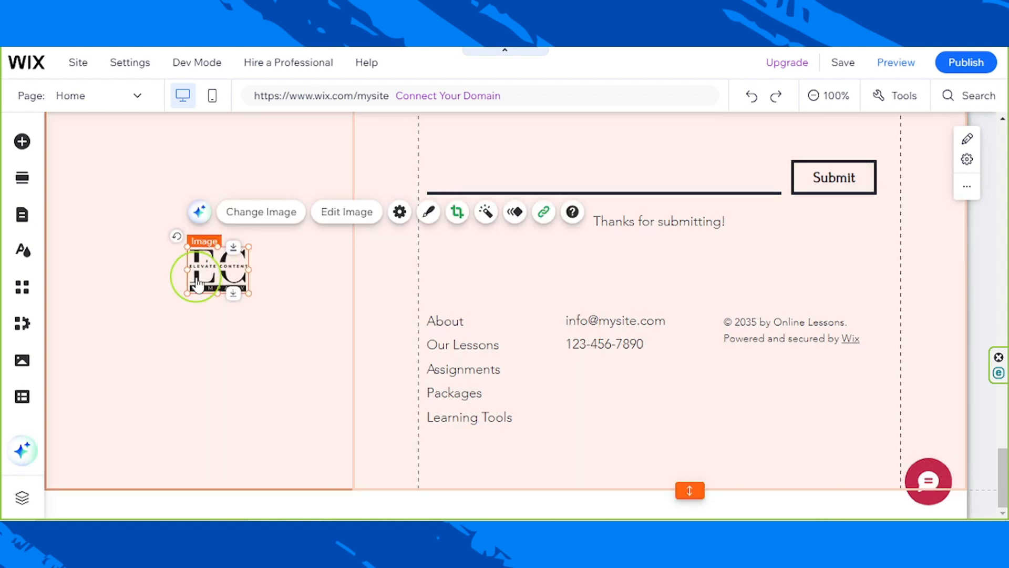
- Enlarge the footer logo to roughly twice its size and center it horizontally within the first column
scroll(198, 284, up, 2)
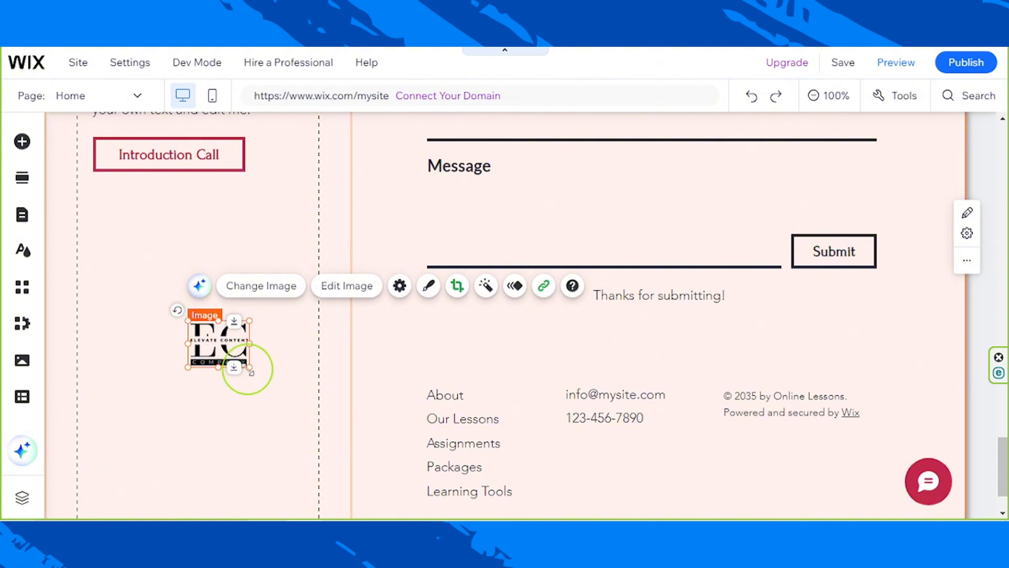
drag(258, 377, 321, 423)
drag(259, 385, 215, 364)
scroll(368, 385, up, 3)
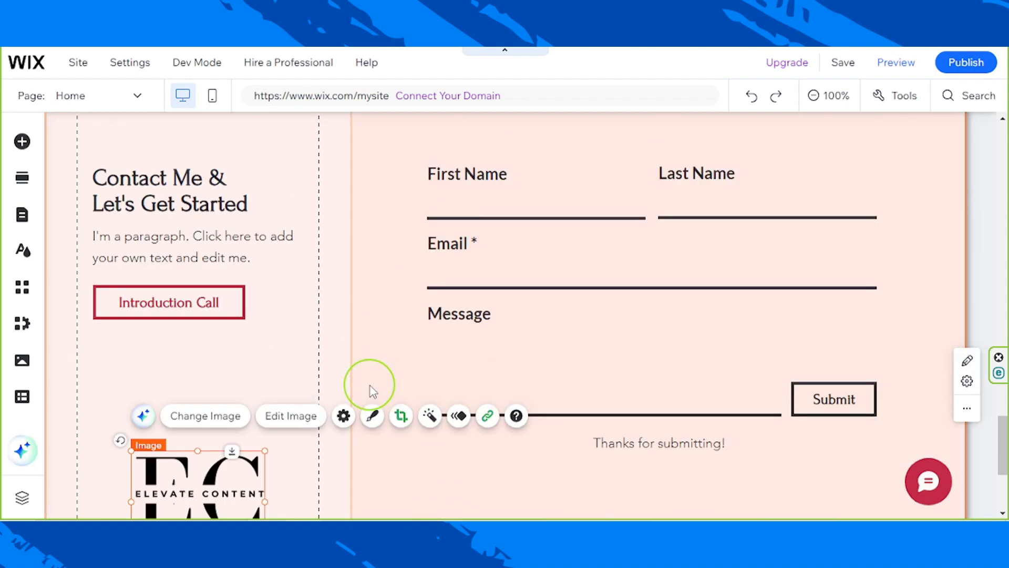
scroll(368, 385, up, 5)
scroll(367, 384, down, 4)
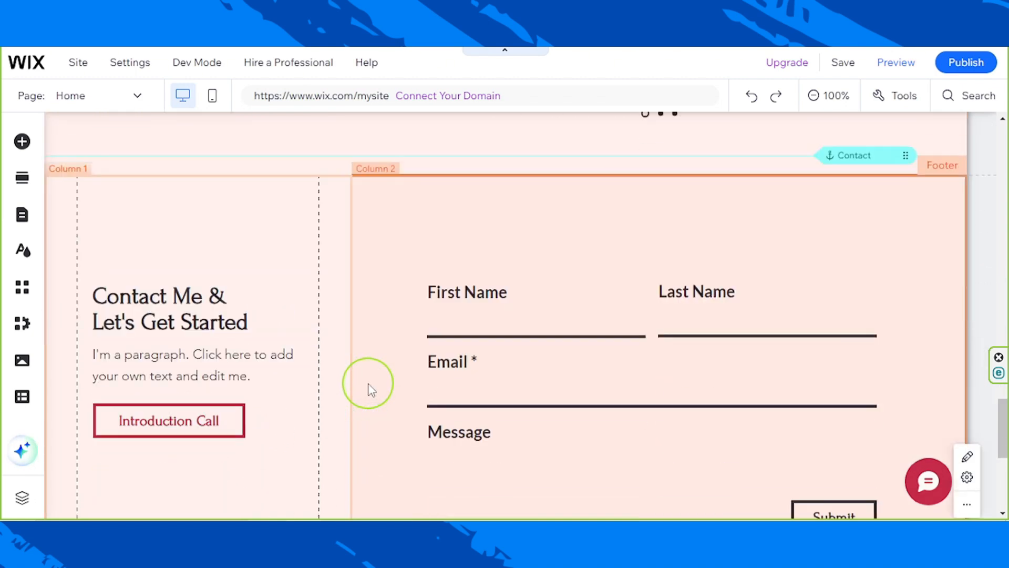
scroll(368, 384, down, 6)
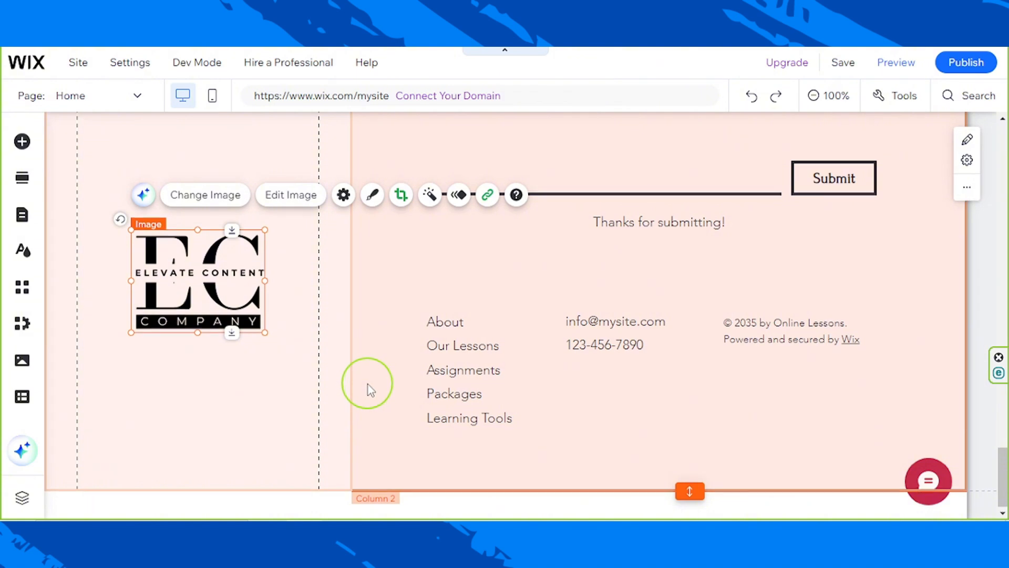
- Apply the saved crimson rounded button design to the Introduction Call button in the footer
scroll(367, 383, up, 3)
scroll(552, 417, up, 3)
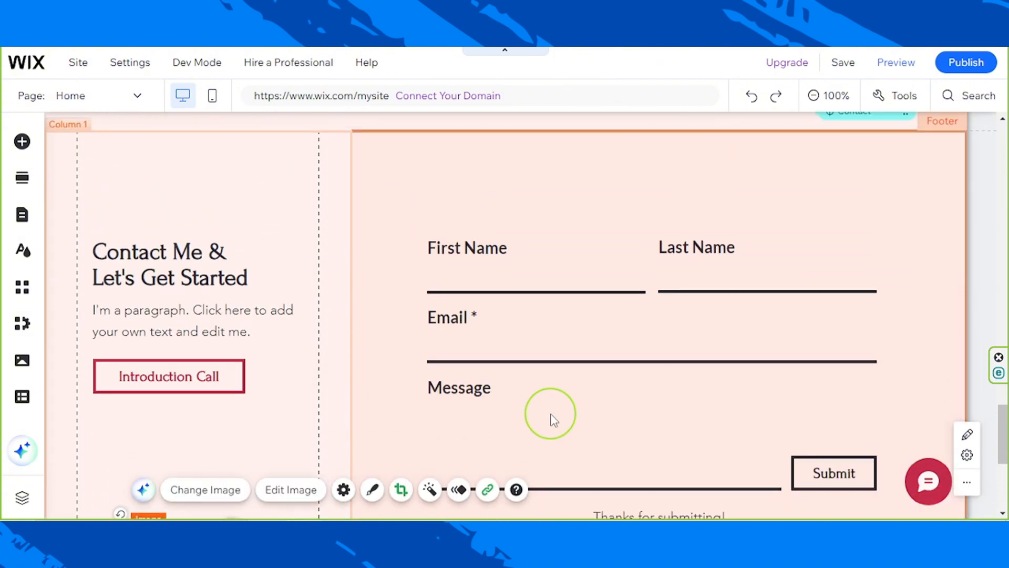
click(166, 387)
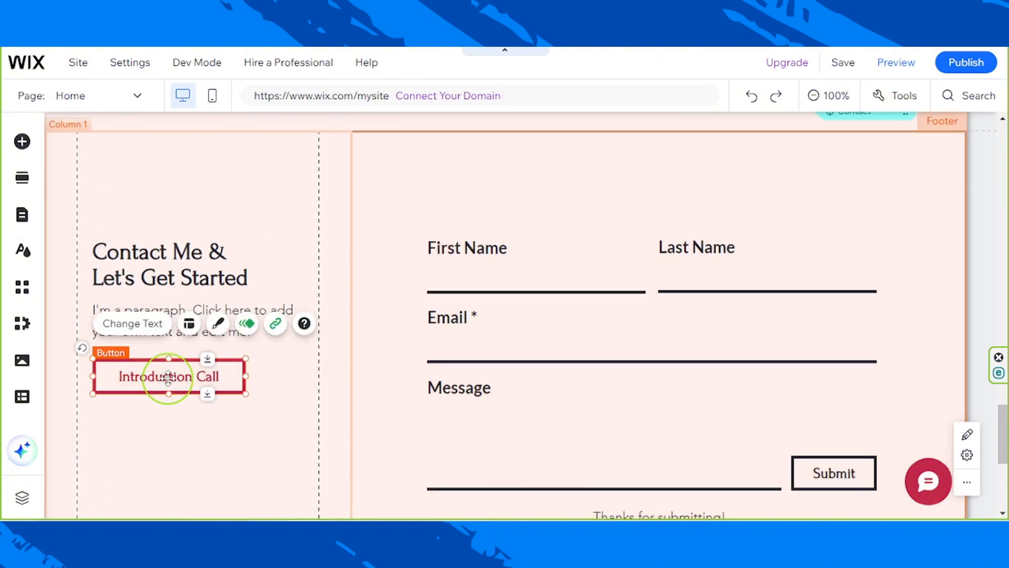
click(218, 330)
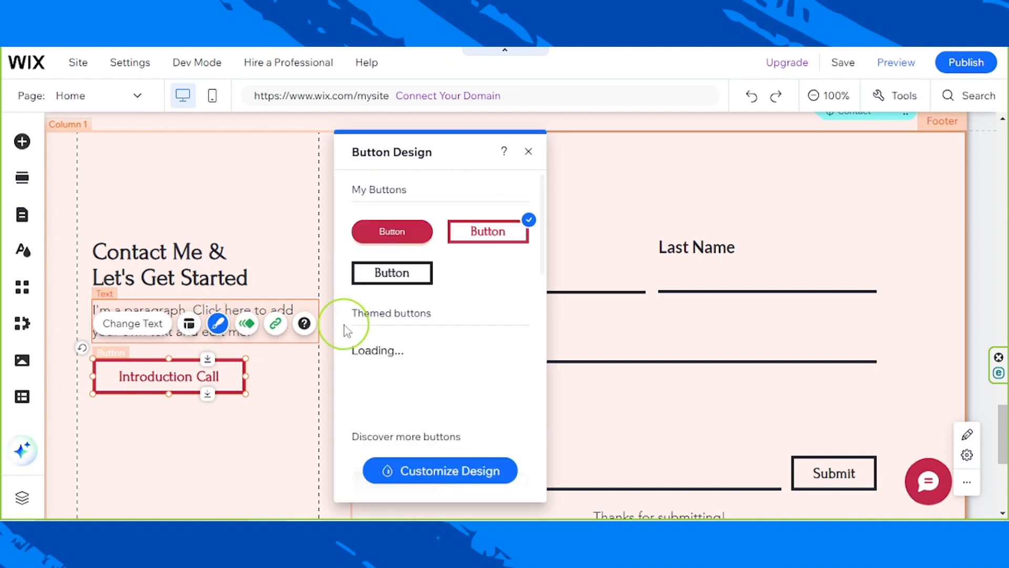
click(381, 239)
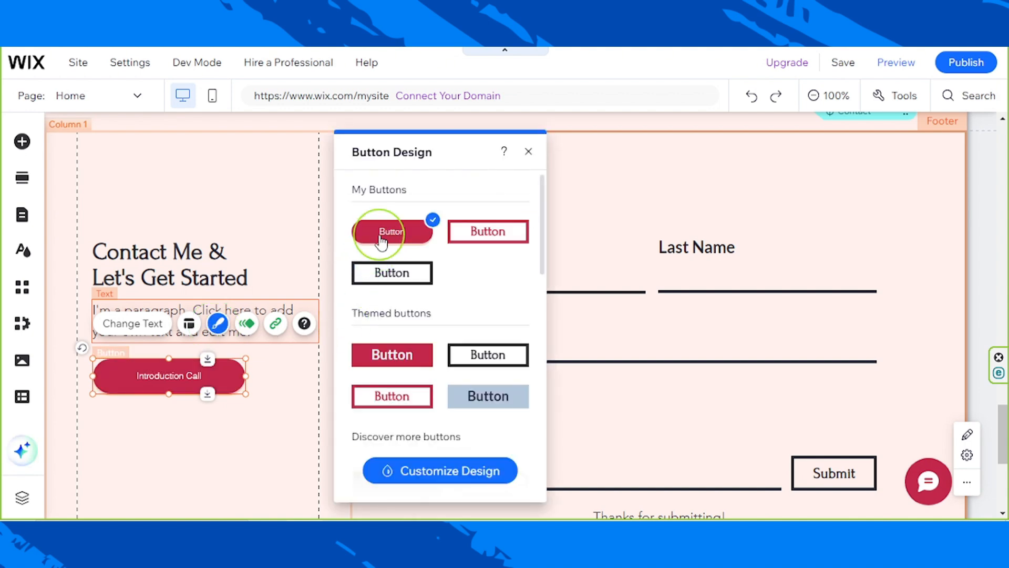
click(528, 151)
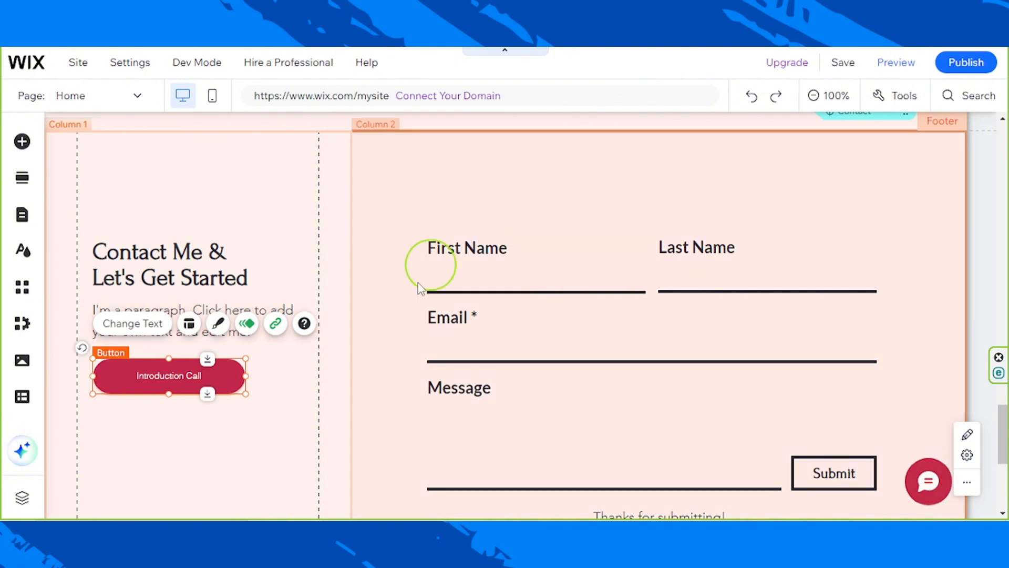
click(210, 476)
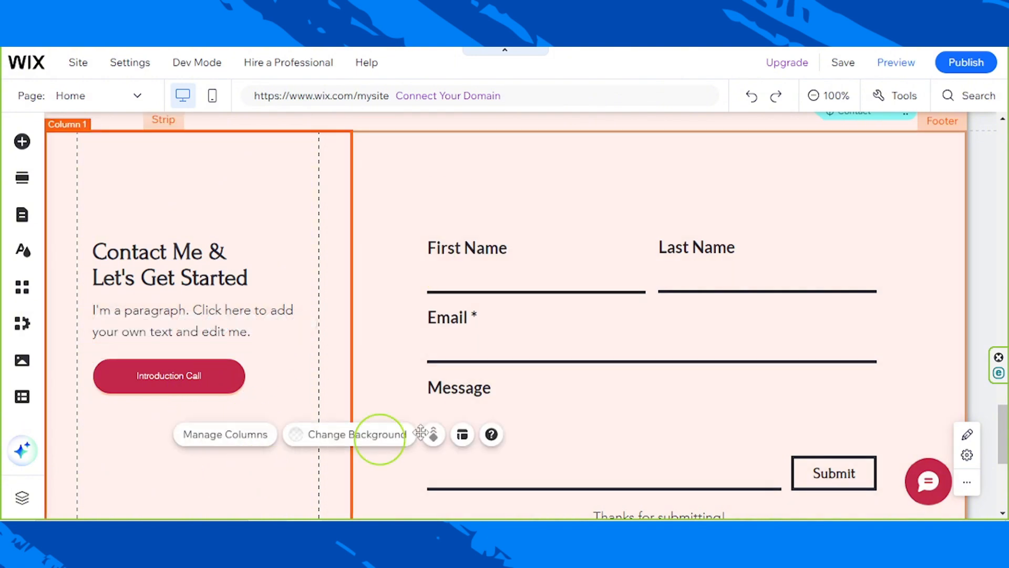
- Review the footer's contact form, page links text and contact details text for remaining adjustments
scroll(798, 397, up, 3)
scroll(798, 397, down, 6)
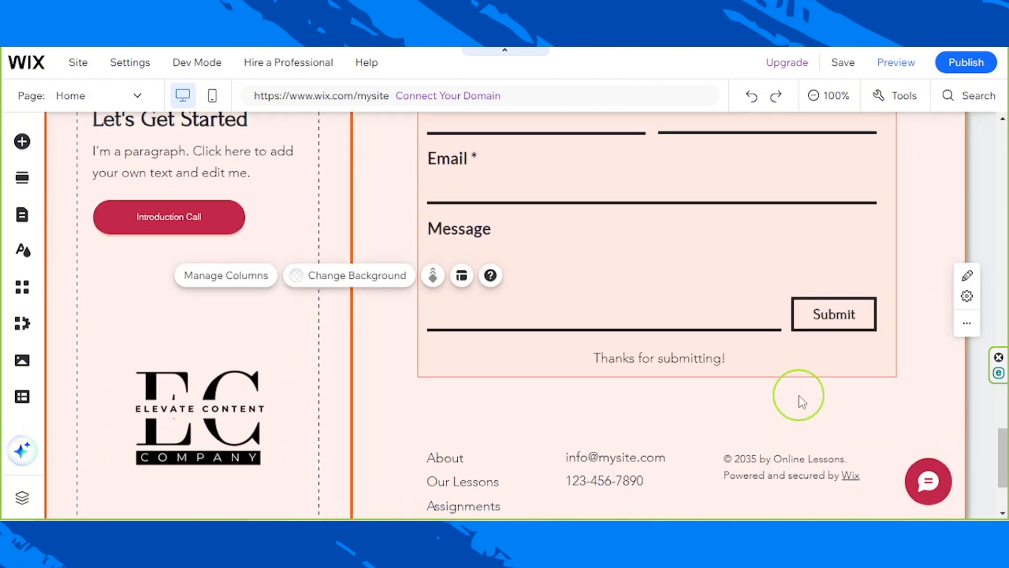
scroll(799, 397, down, 3)
scroll(799, 396, up, 8)
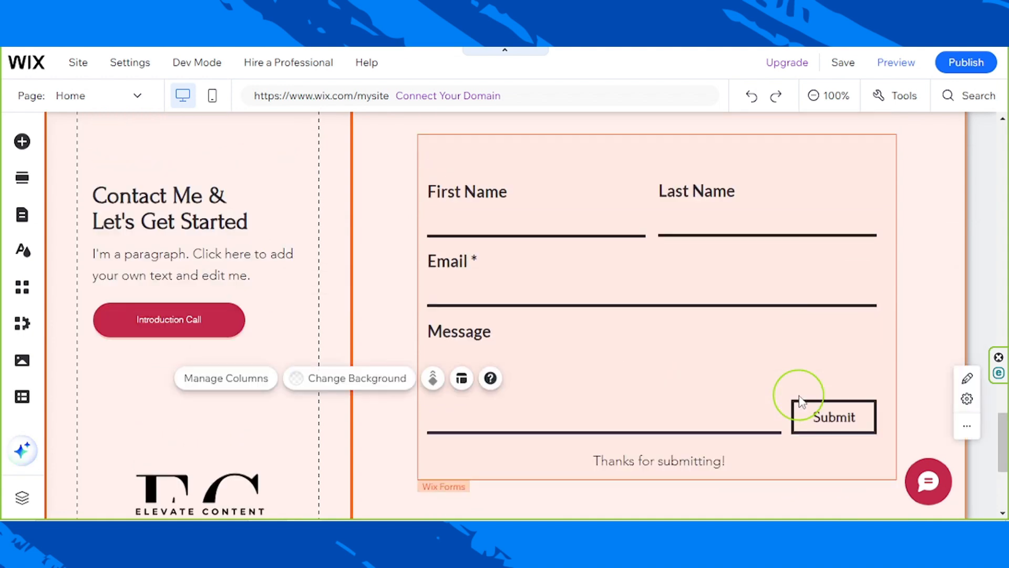
scroll(799, 396, down, 6)
scroll(798, 398, down, 2)
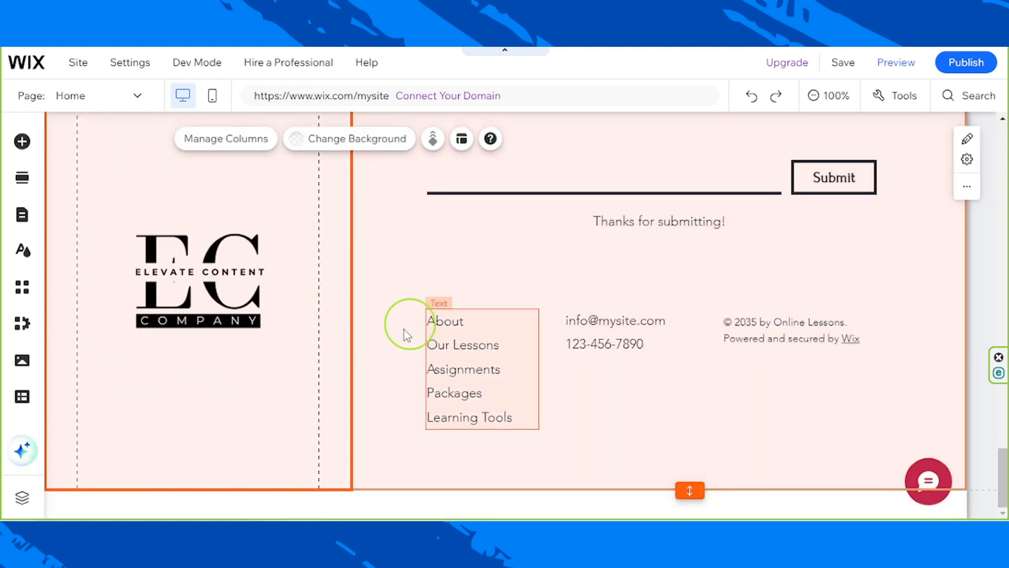
click(498, 374)
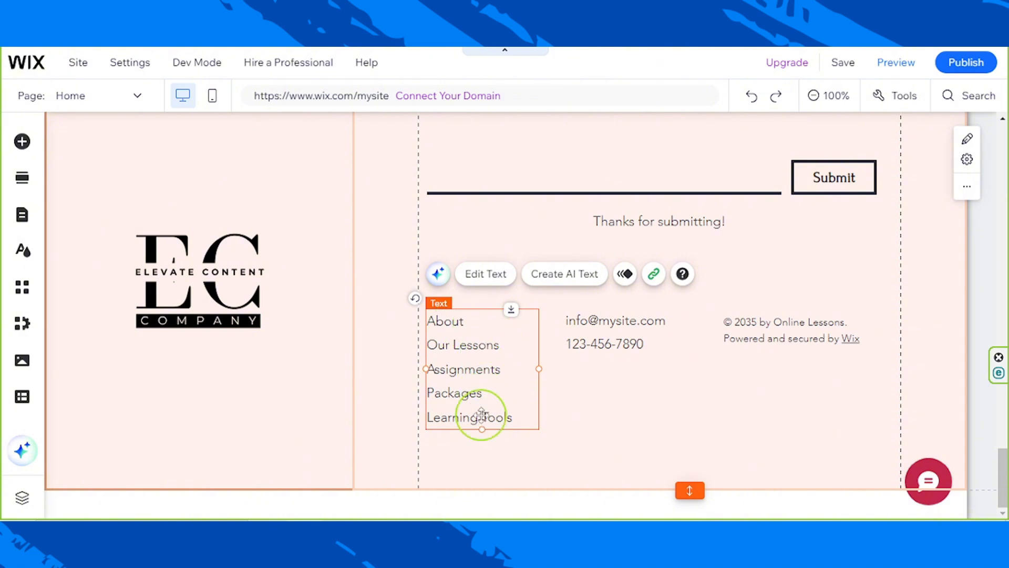
click(595, 331)
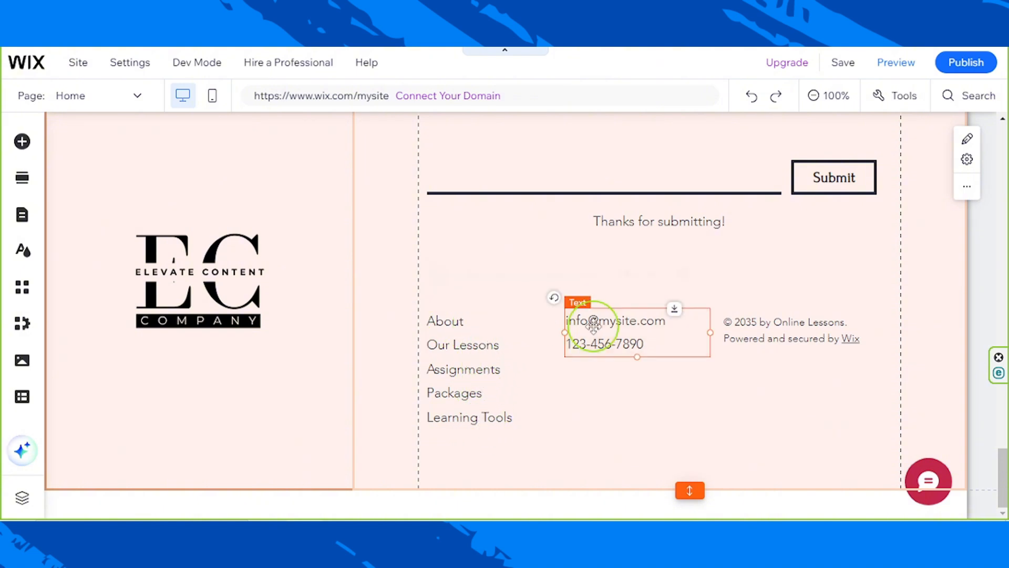
click(490, 354)
click(659, 338)
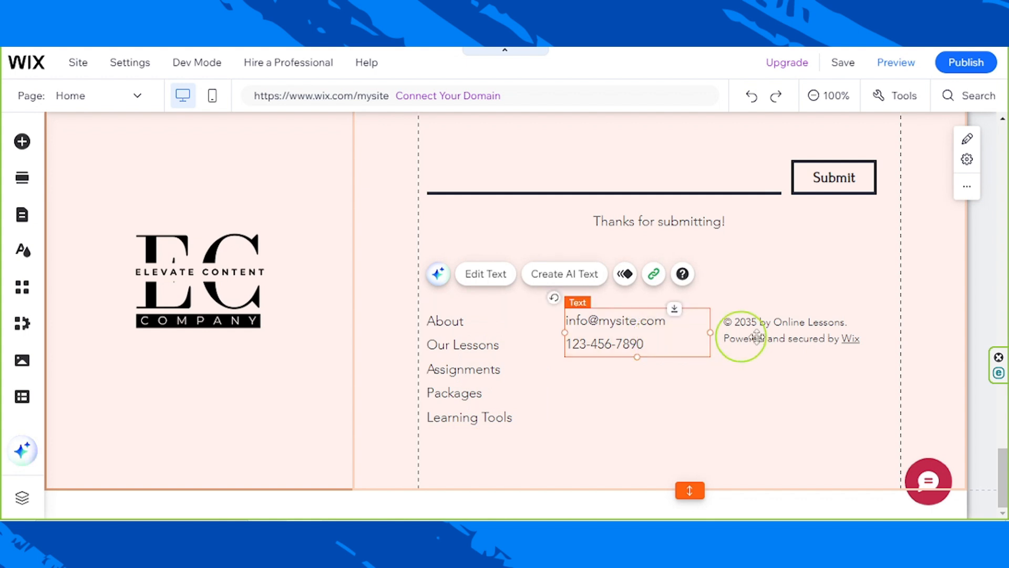
click(473, 359)
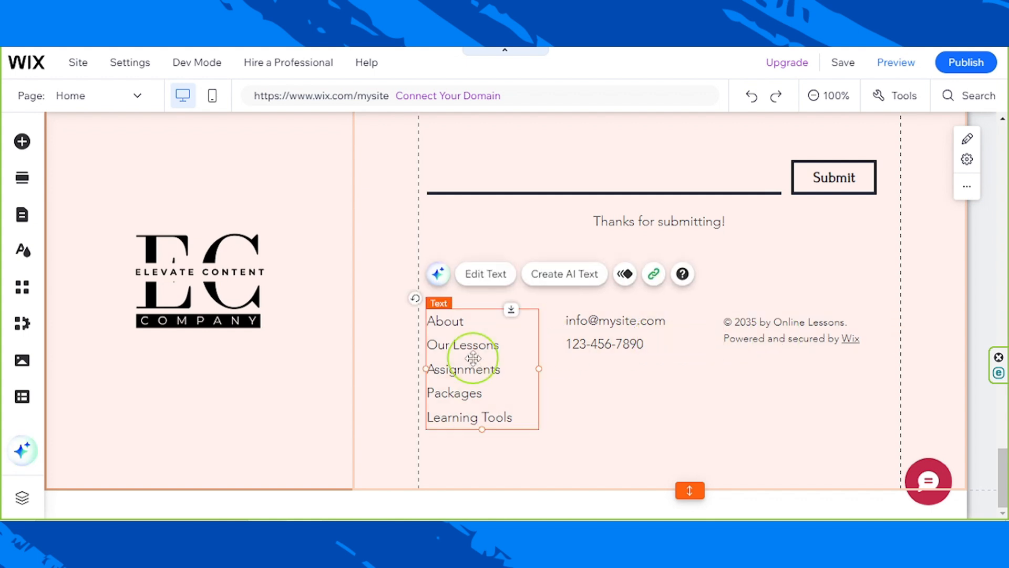
- Inspect the page link settings of the word About in the footer's page list, including the selectable target pages
double_click(510, 357)
click(470, 347)
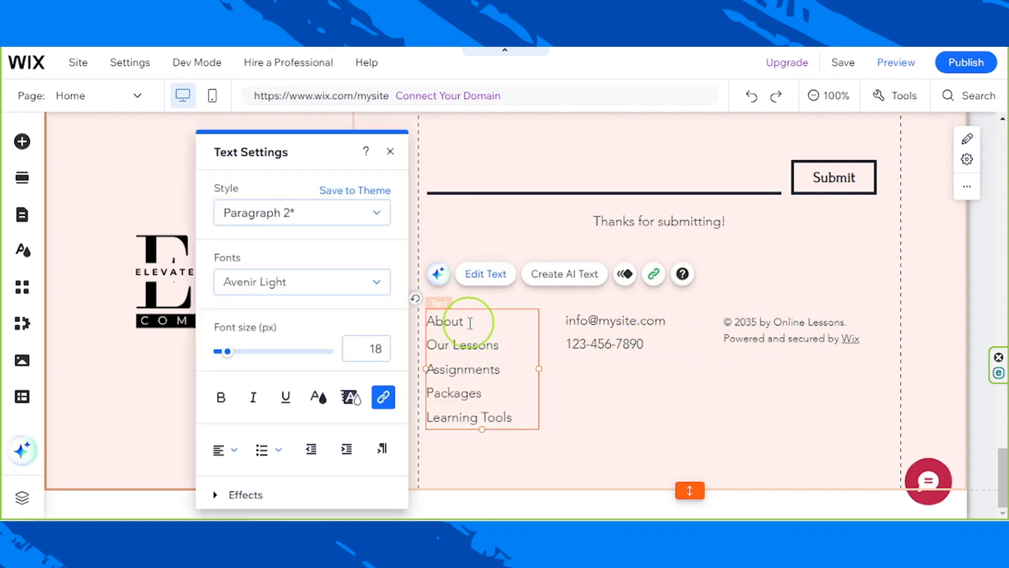
drag(470, 322, 433, 322)
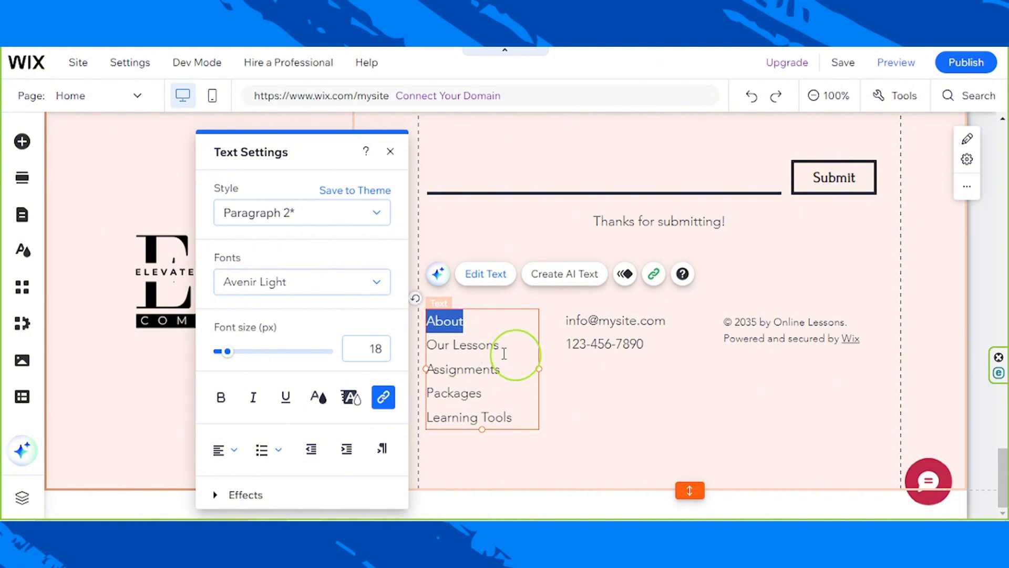
click(449, 322)
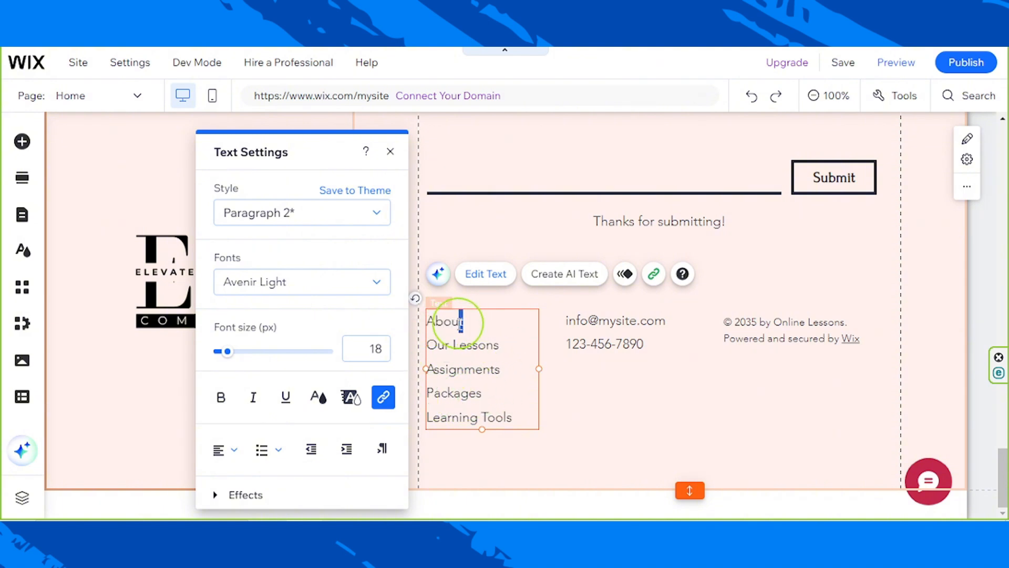
drag(461, 321, 431, 323)
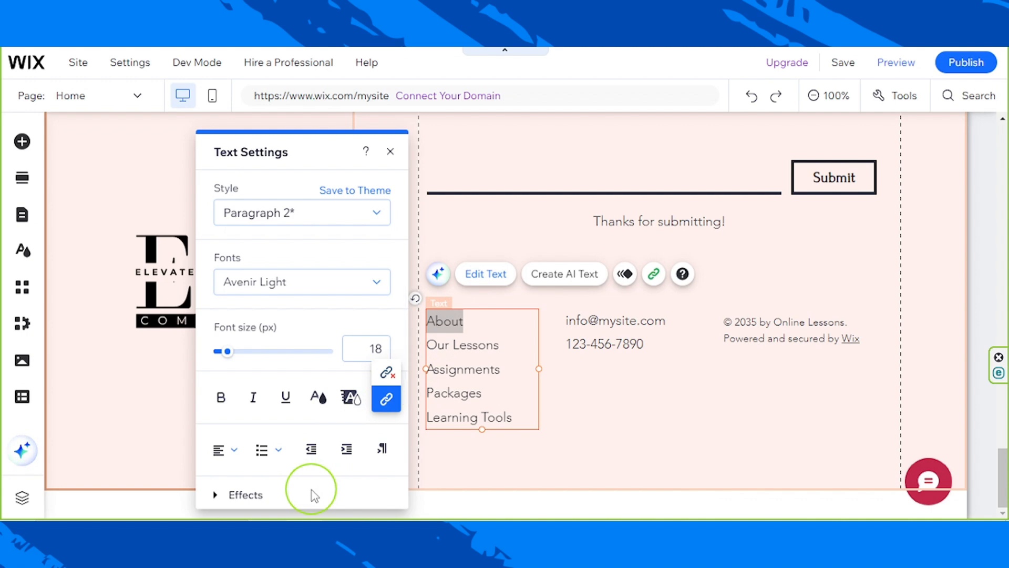
click(387, 399)
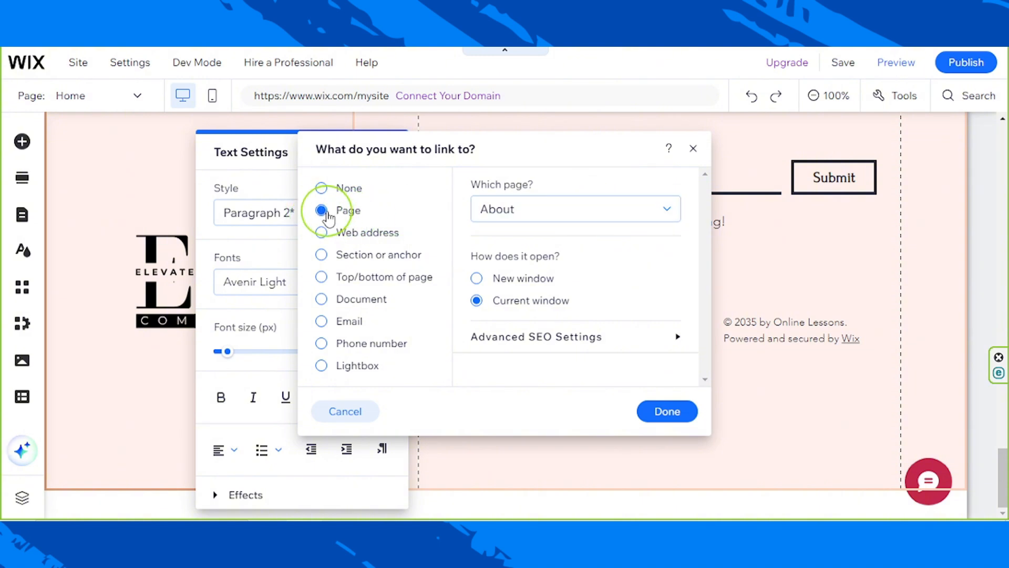
click(523, 225)
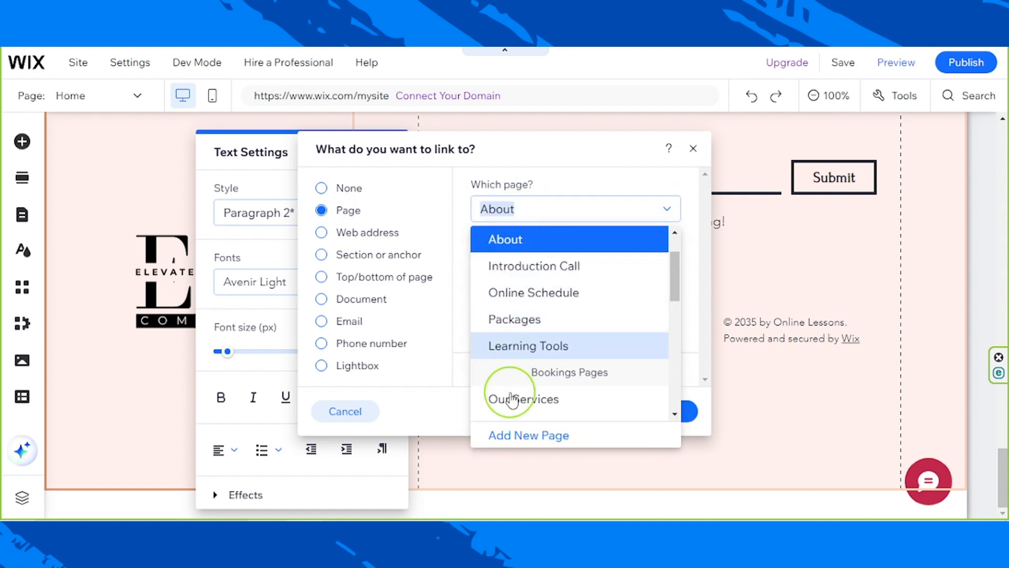
click(541, 187)
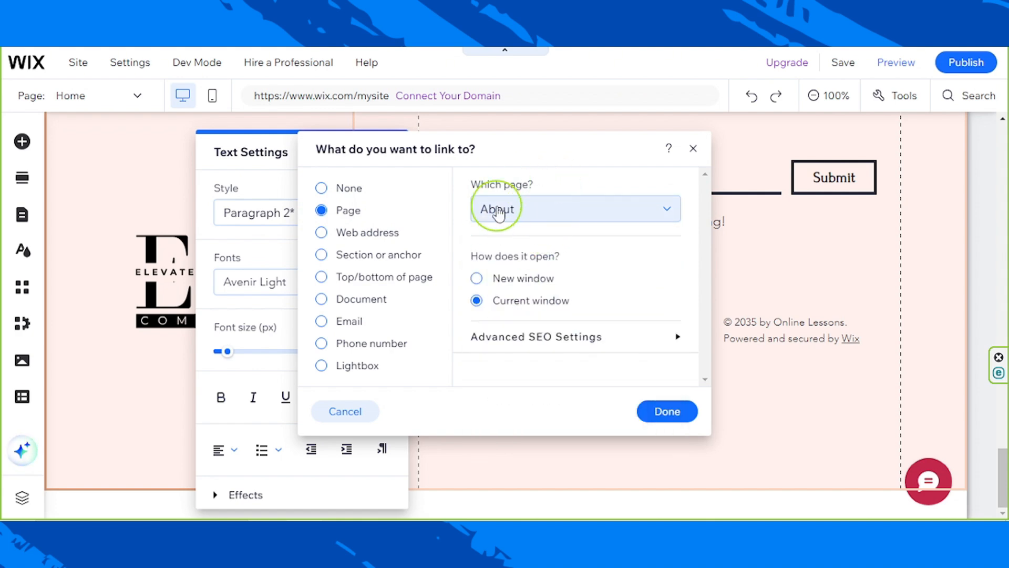
- Check the web address link option for the footer's About text and leave the link settings without applying changes
click(322, 232)
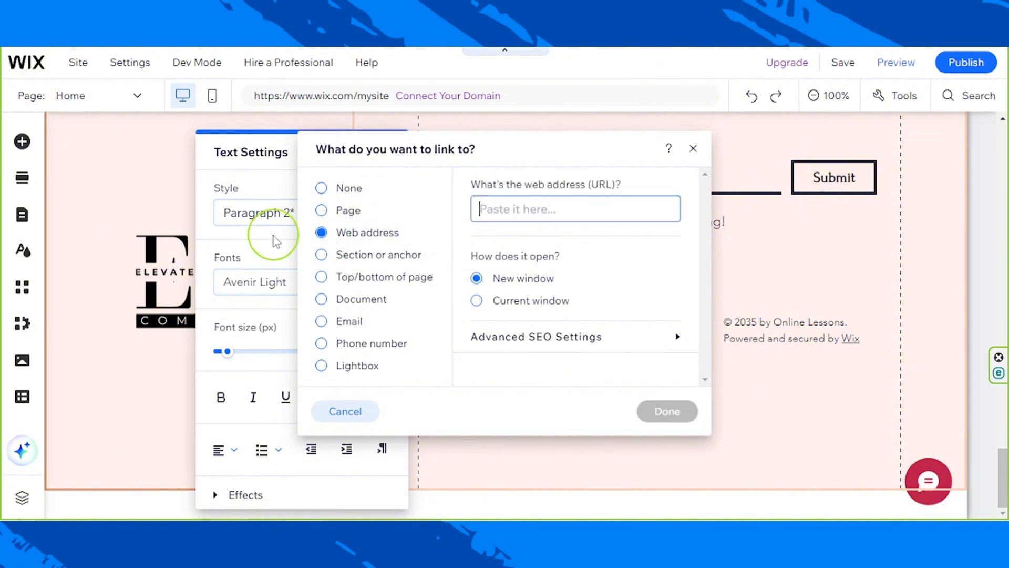
click(516, 215)
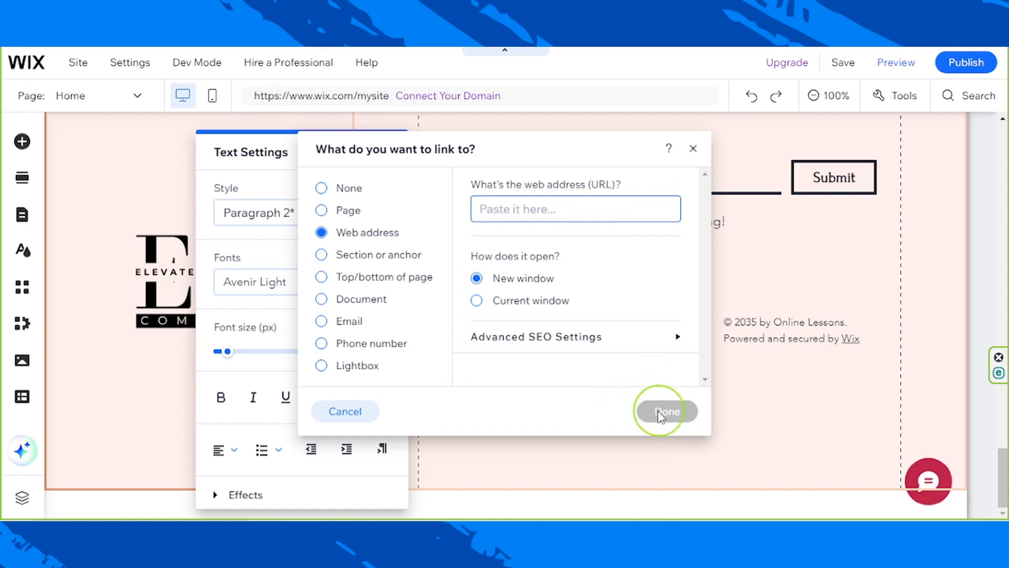
click(693, 149)
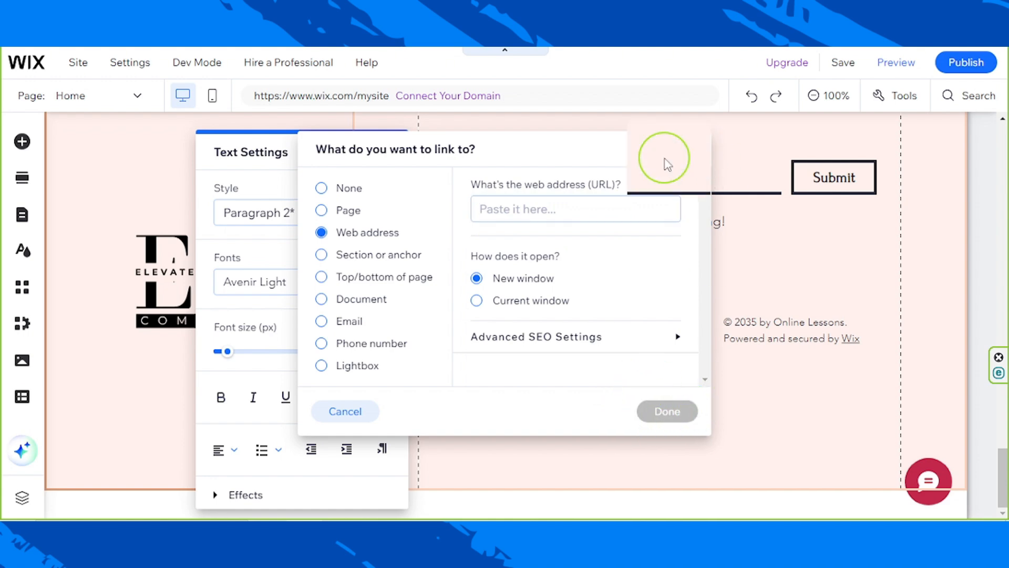
click(389, 152)
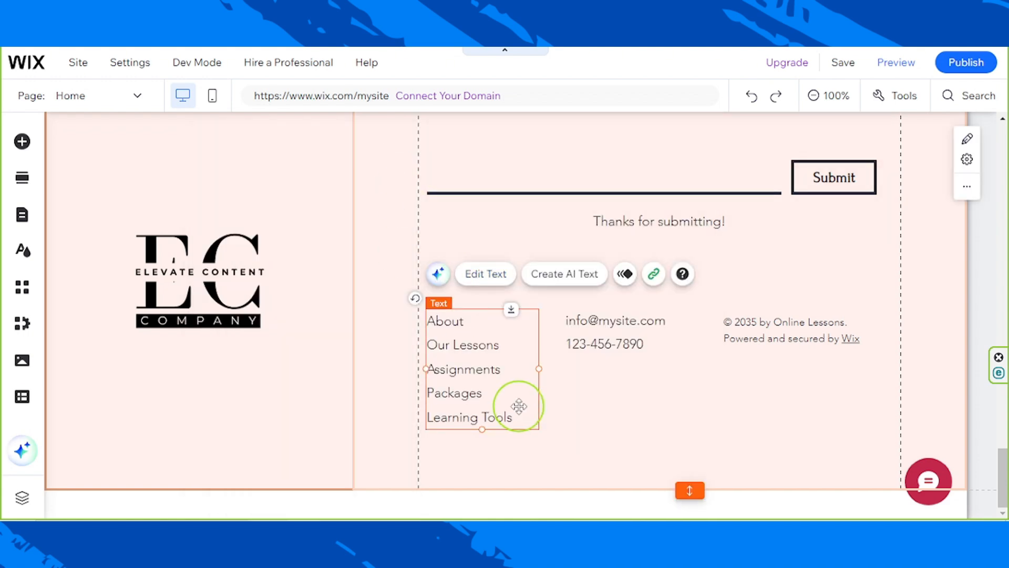
- Shift the footer's page links list and the adjacent contact details text slightly to the right
drag(514, 371, 521, 374)
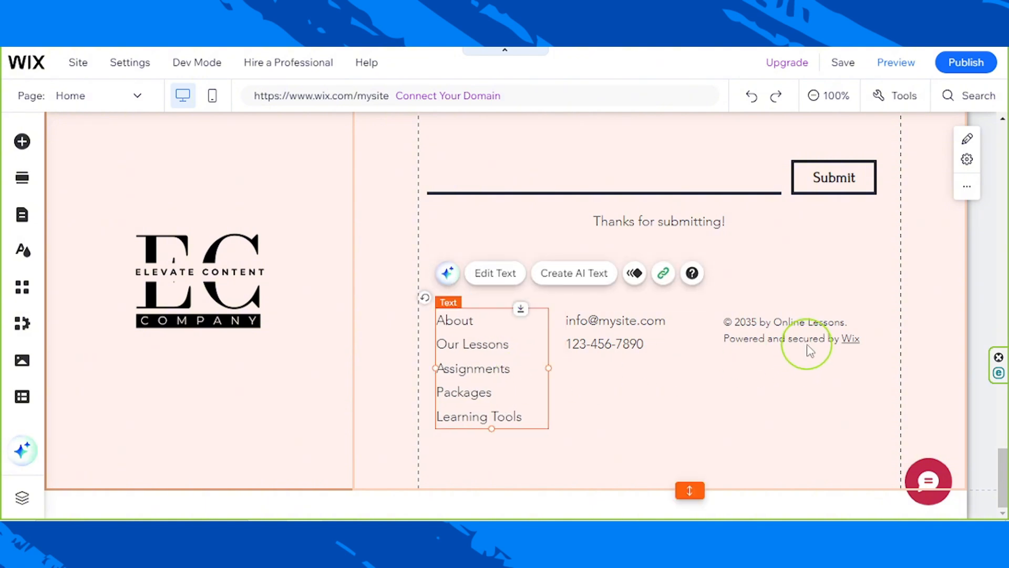
click(613, 342)
drag(612, 342, 619, 335)
click(734, 425)
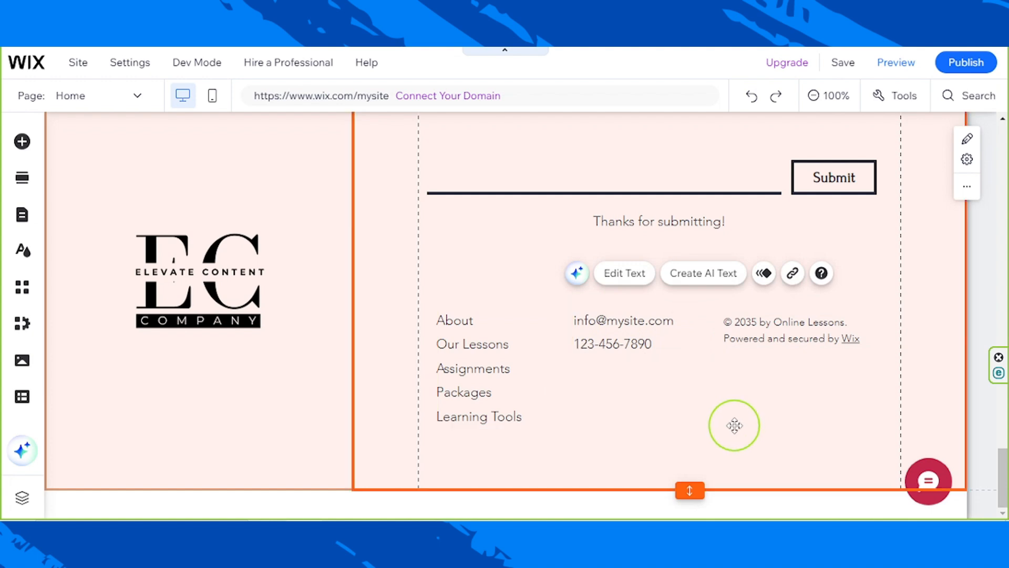
- Review the footer's contact form and its fields alongside the Introduction Call column
scroll(734, 425, up, 5)
scroll(735, 425, up, 6)
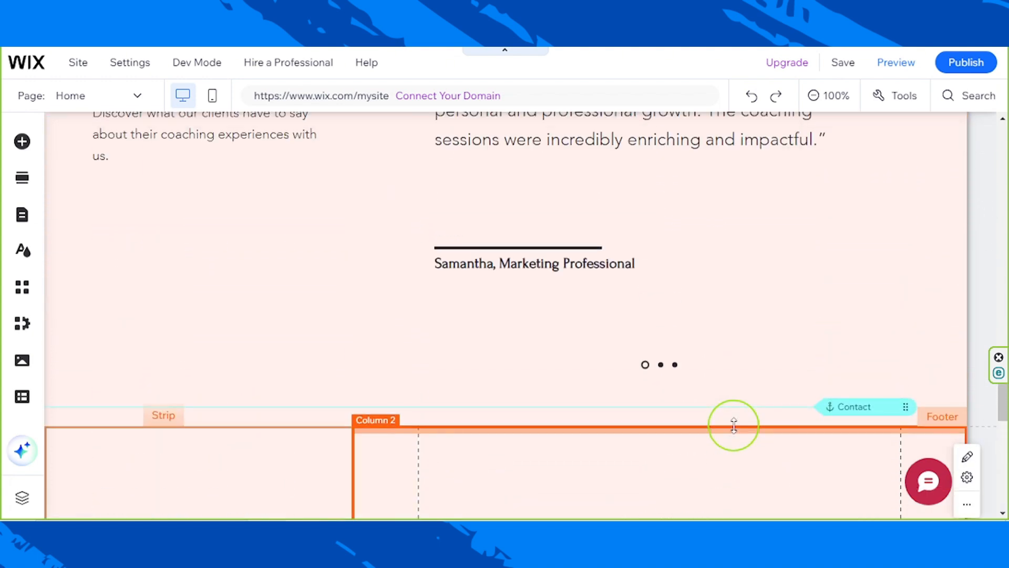
scroll(734, 424, down, 10)
scroll(734, 425, up, 4)
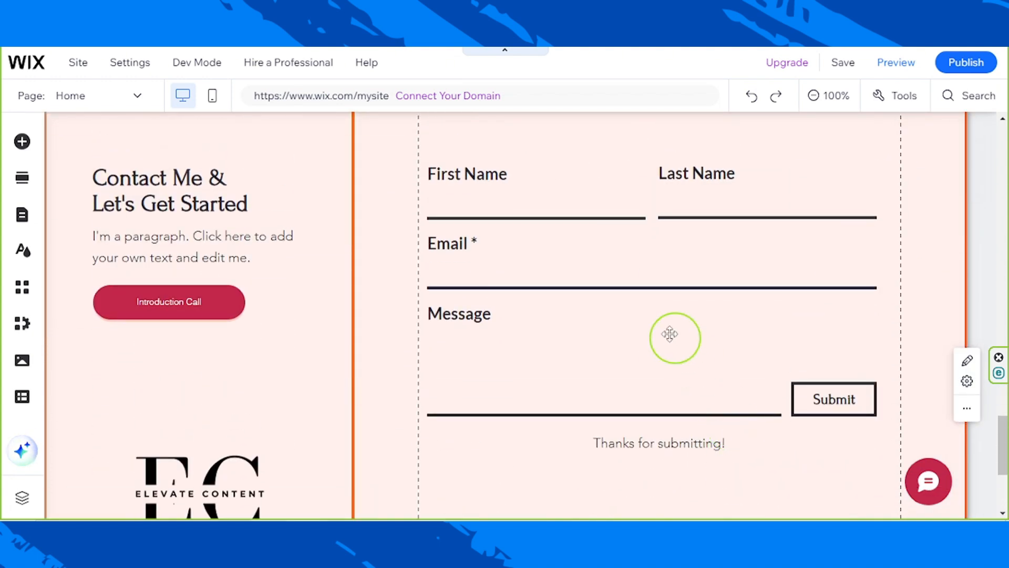
click(616, 298)
scroll(642, 363, up, 3)
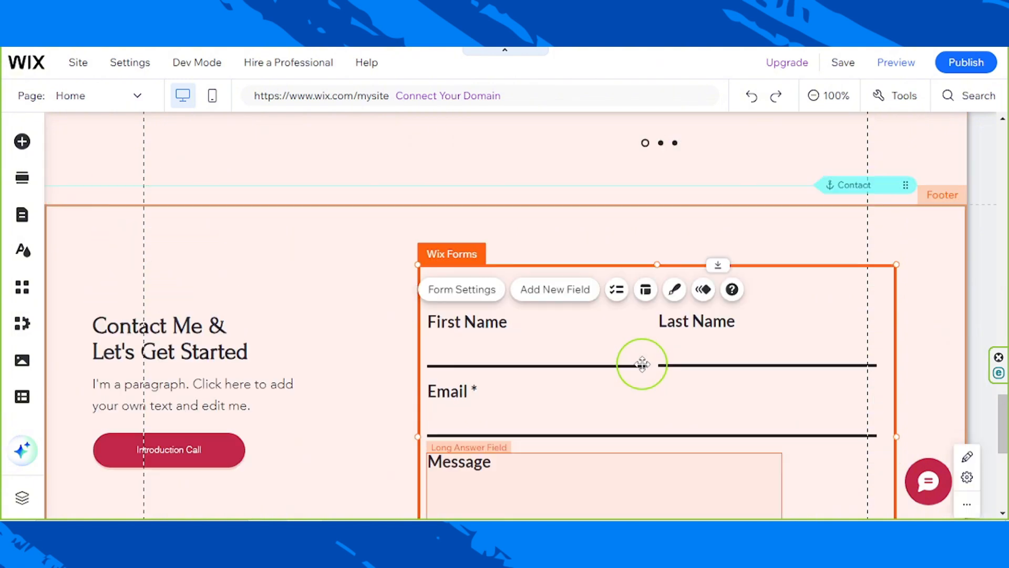
scroll(643, 364, down, 3)
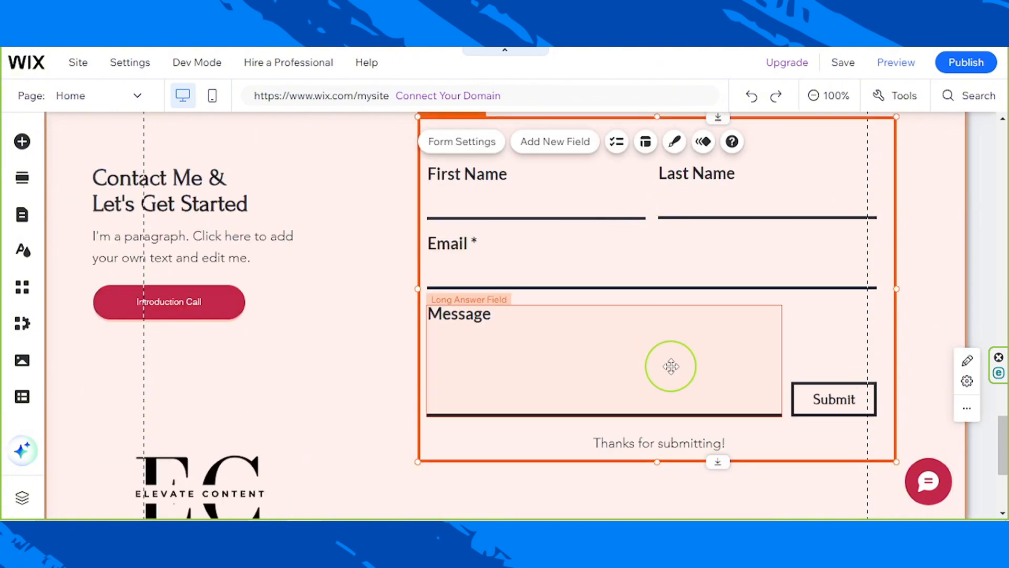
- Check the header and Welcome section of the home page and save the site
drag(1003, 440, 1003, 124)
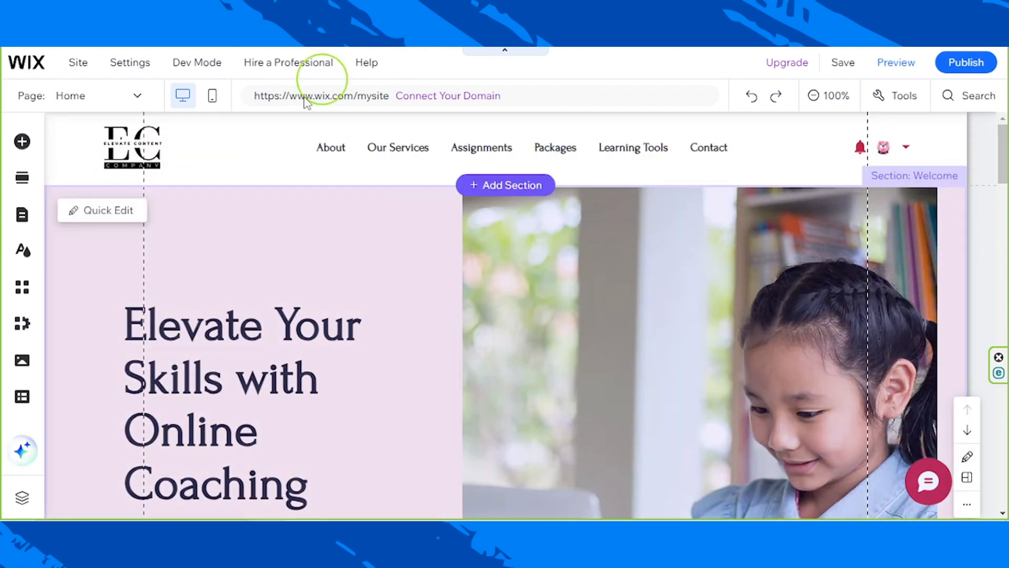
scroll(544, 366, down, 8)
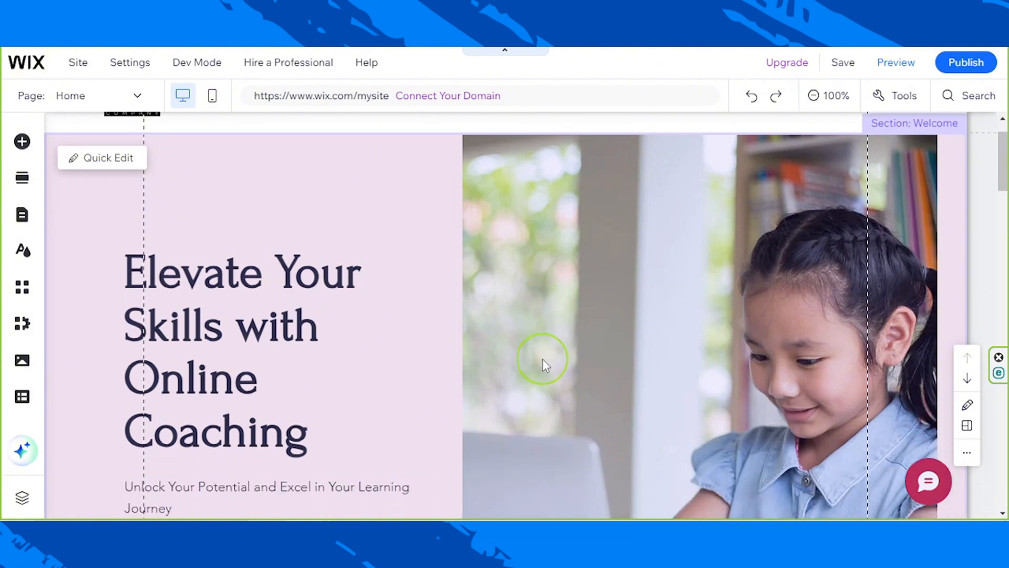
scroll(544, 366, up, 8)
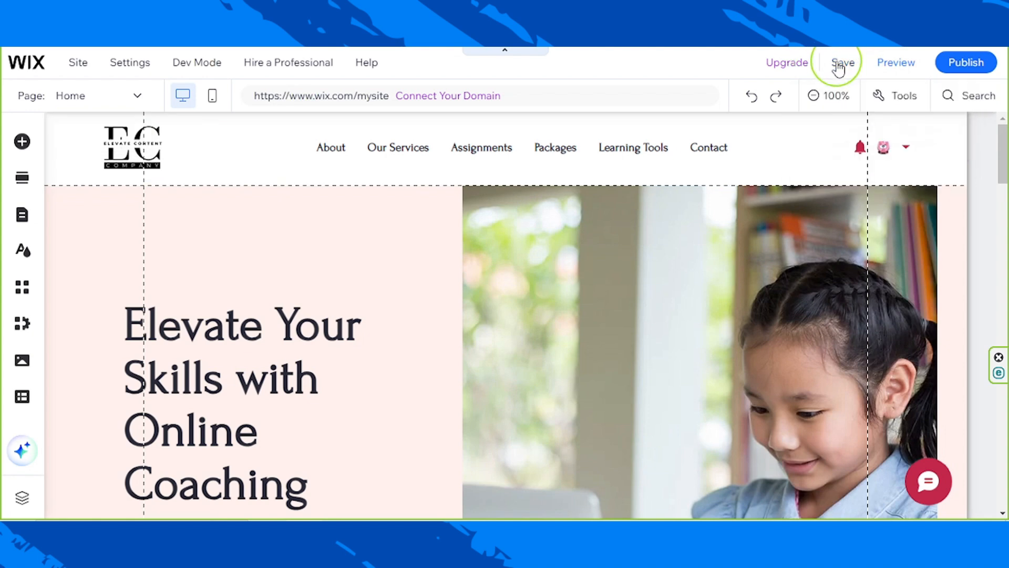
click(838, 63)
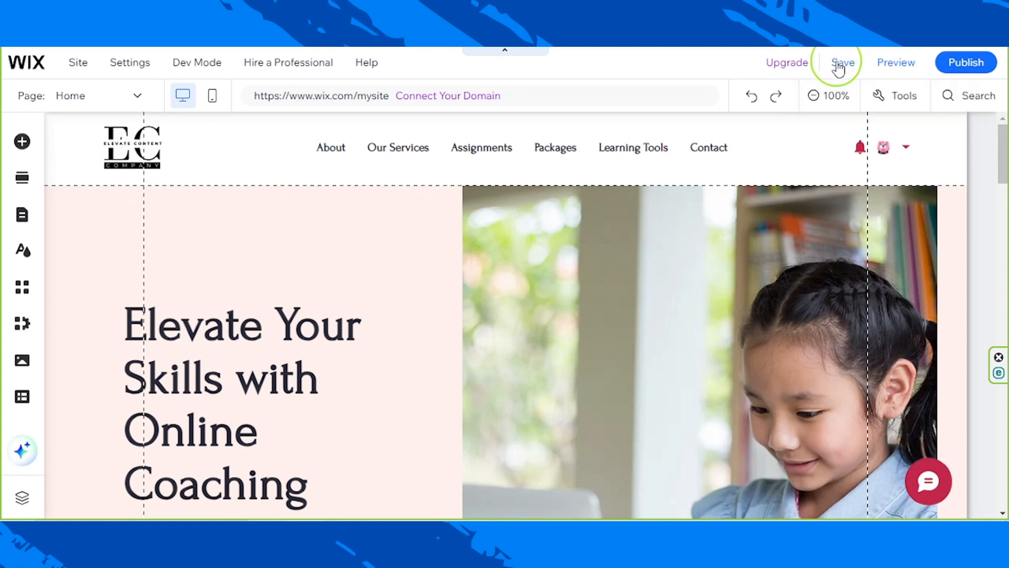